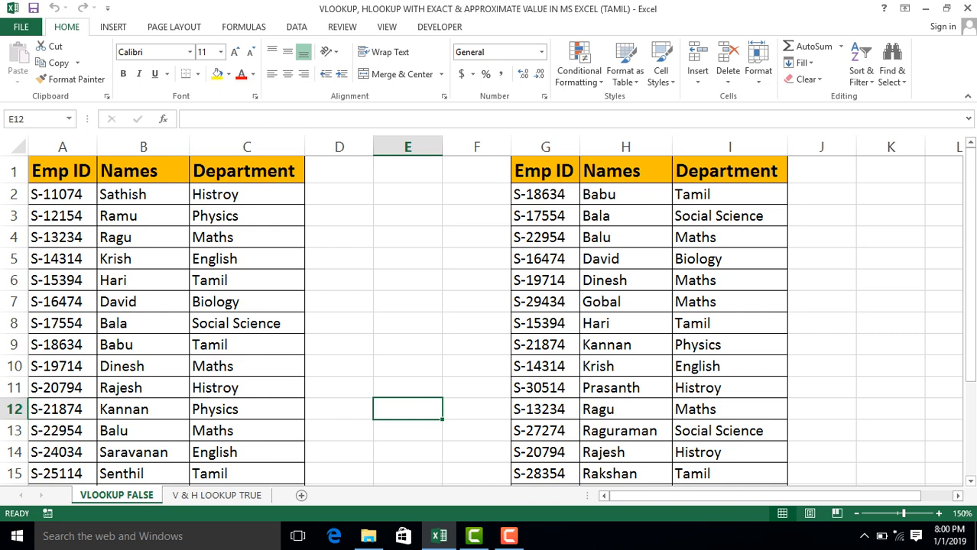
Examine both employee tables on the VLOOKUP FALSE sheet and the marks and grade tables on the V & H LOOKUP TRUE sheet.
left_click(63, 217)
left_click(62, 171)
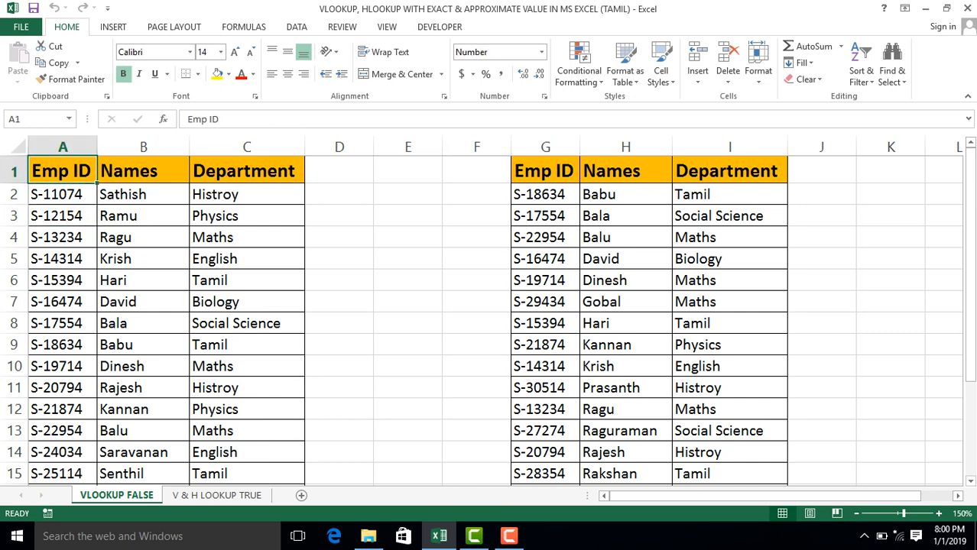
left_click_drag(98, 175, 222, 197)
key("ctrl+shift+Down")
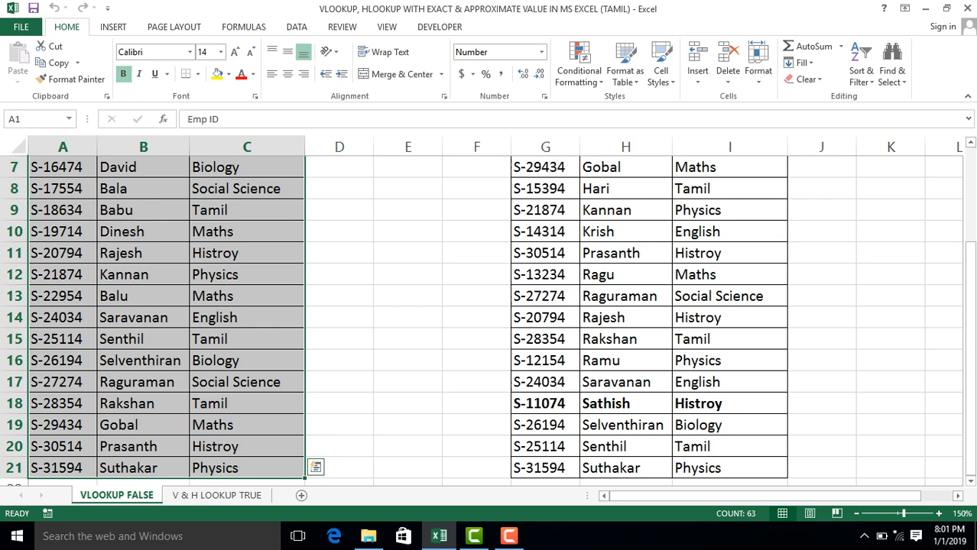
key("ctrl+Home")
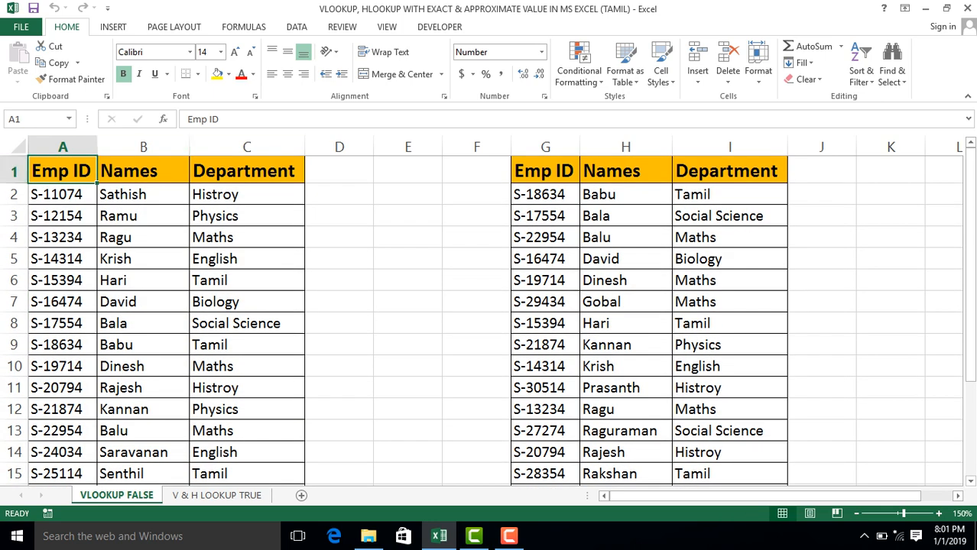
left_click(246, 280)
left_click(545, 170)
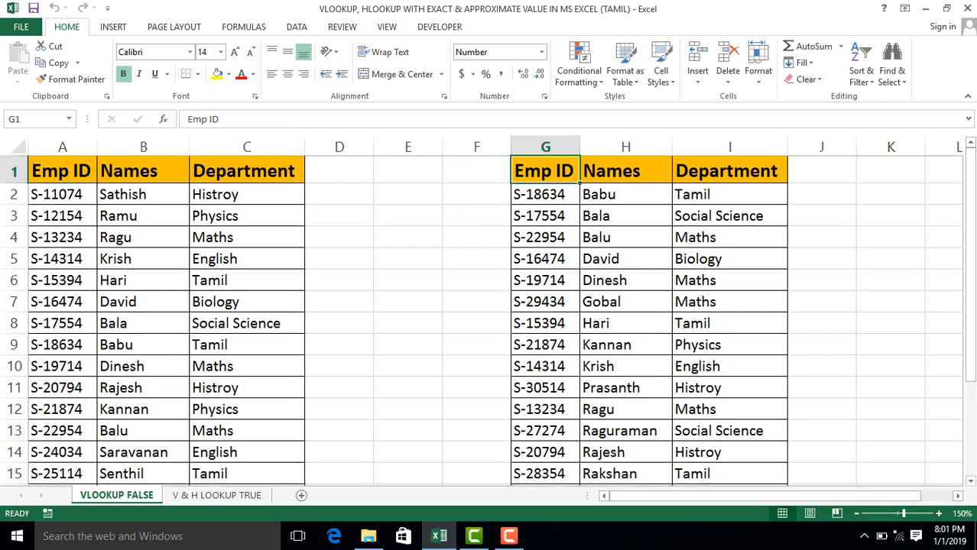
left_click(545, 194)
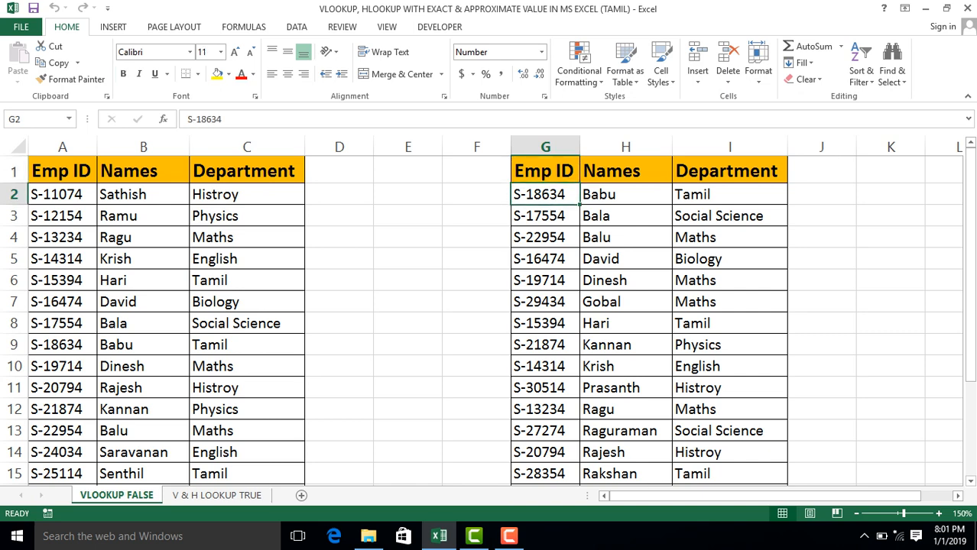
key("ctrl+Page_Down")
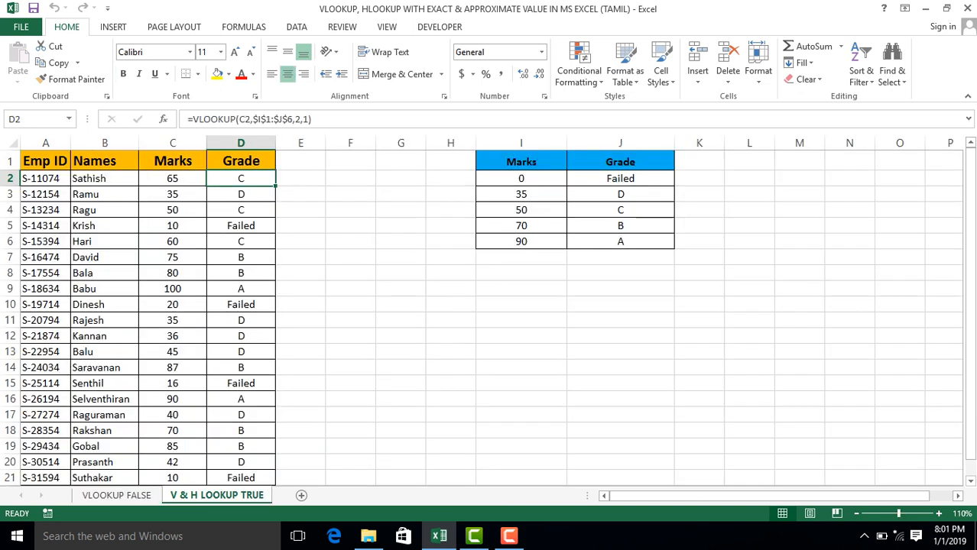
key("ctrl+Page_Up")
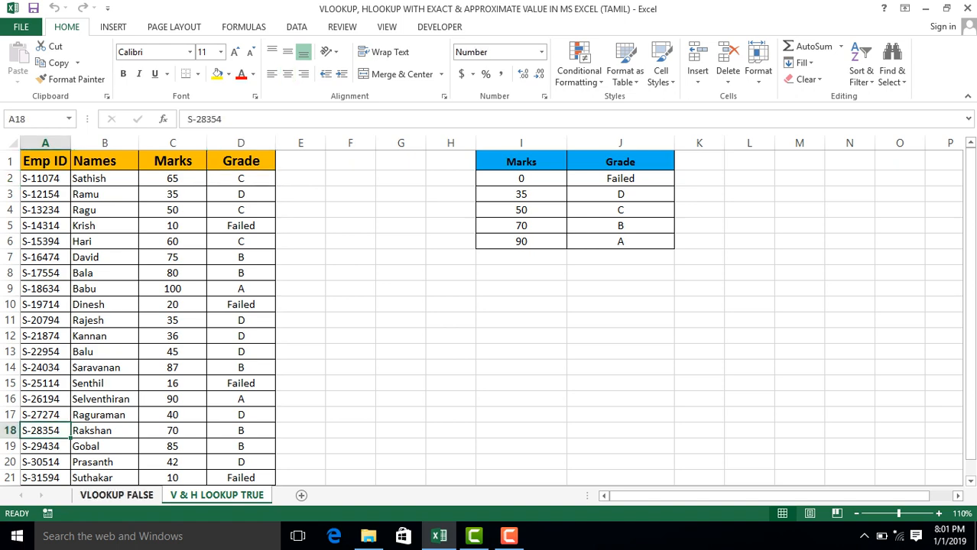
left_click(143, 410)
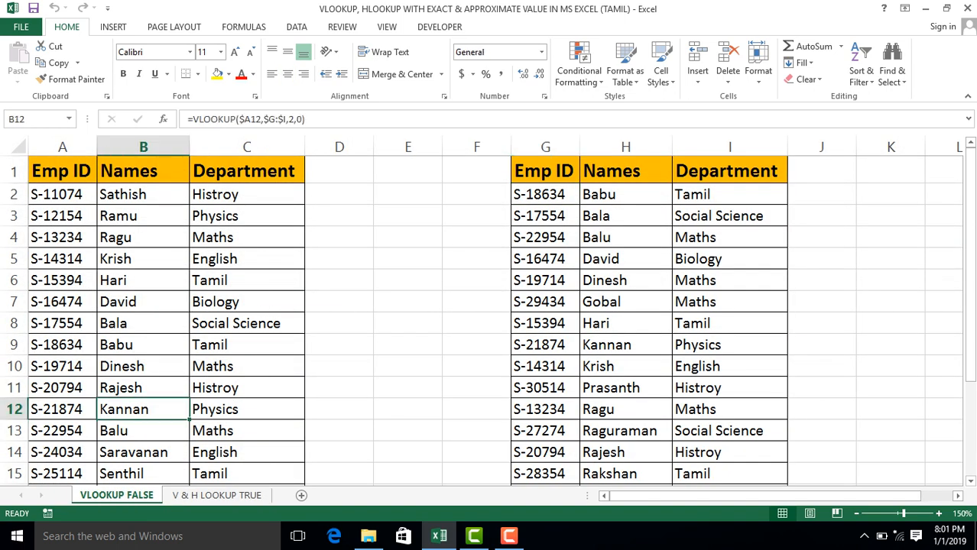
left_click(63, 281)
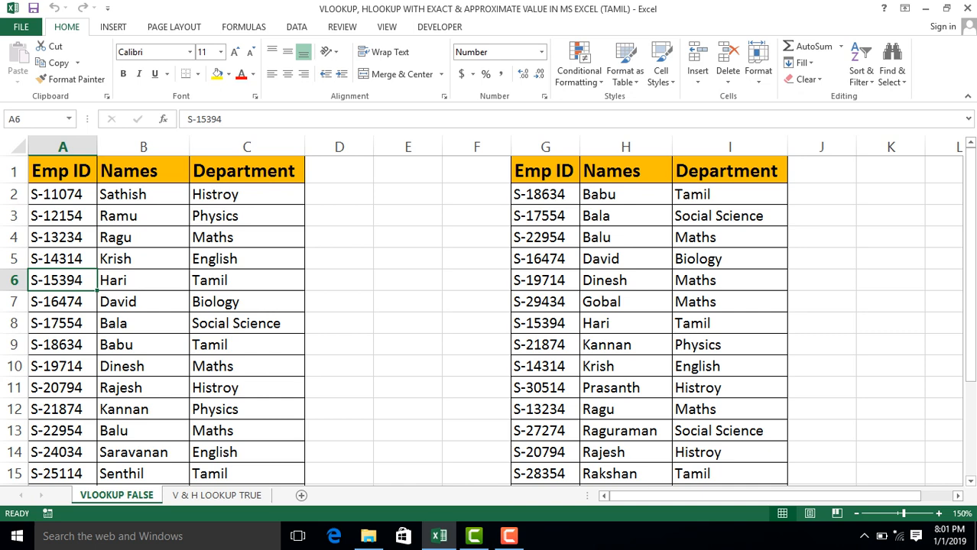
Clear the Names and Department entries in B2:C21 of the first employee table, keeping the headers.
left_click(143, 195)
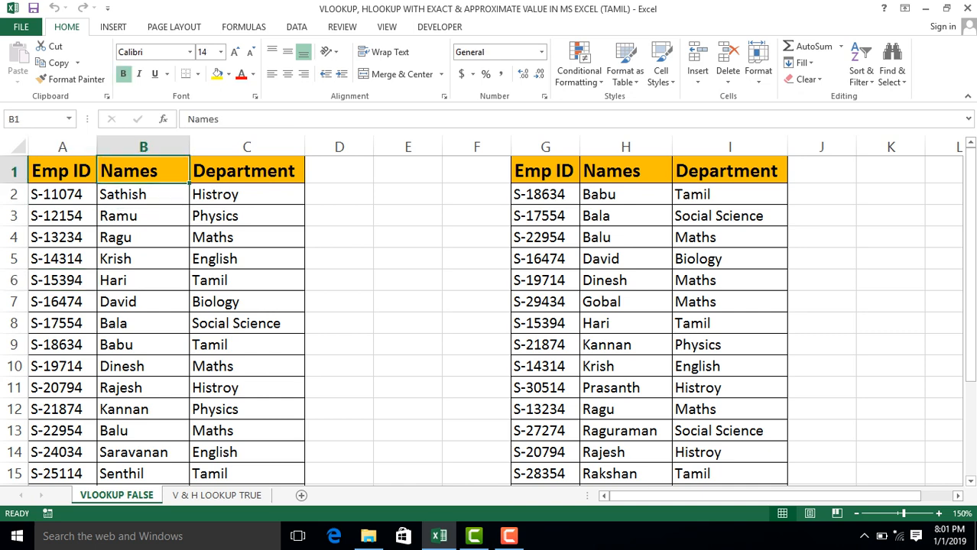
key("shift+Right")
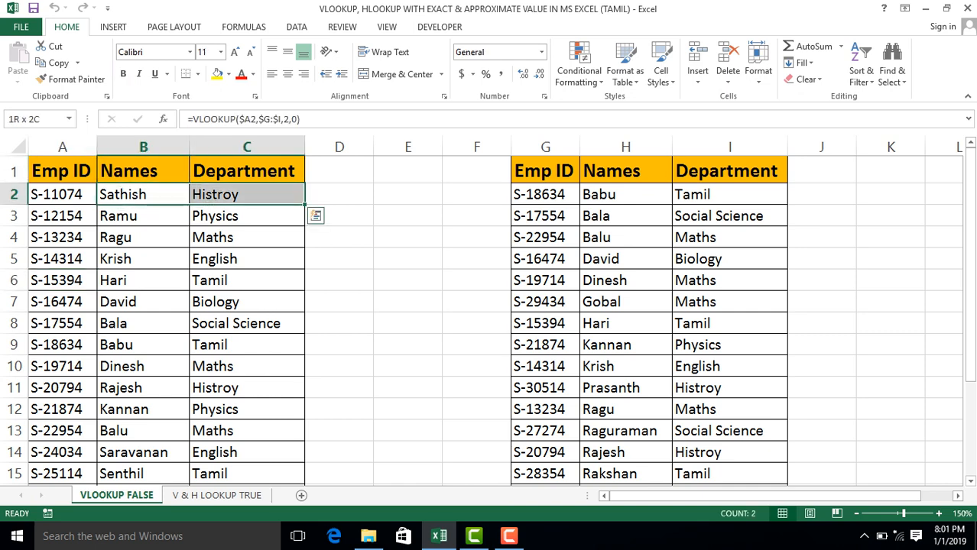
key("Right")
key("Left")
key("shift+Right")
key("ctrl+shift+Down")
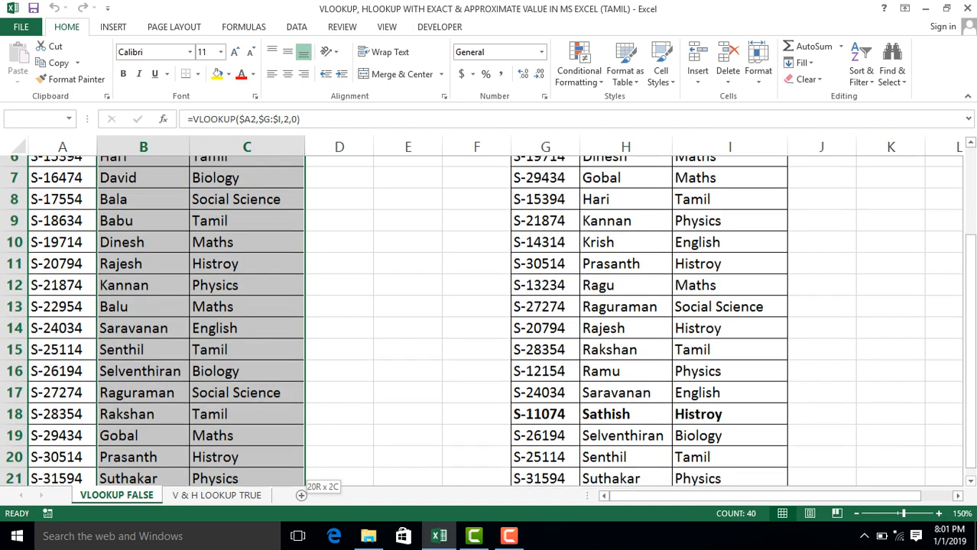
key("shift+Down")
key("shift+Up")
key("Delete")
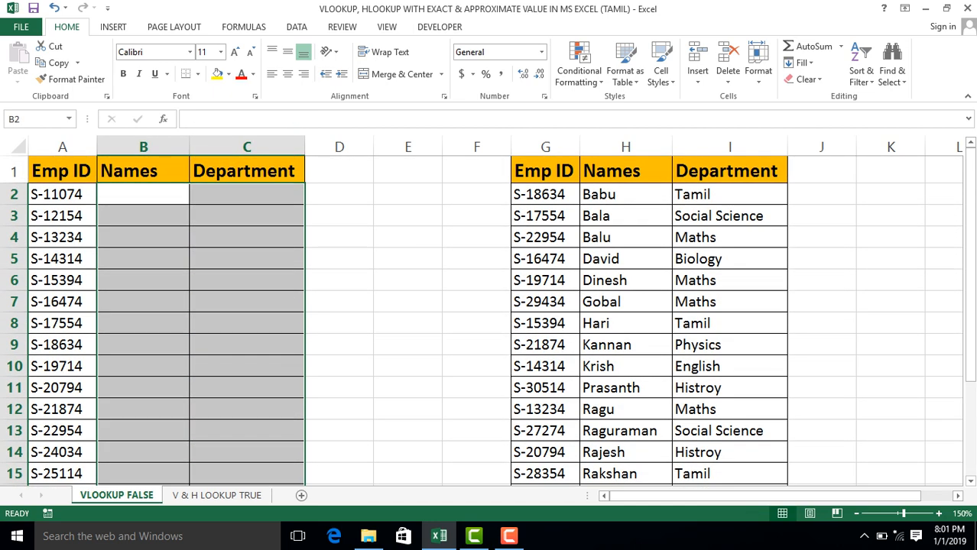
Examine the reference table in G1:I21 and the Emp ID, Names and Department headers of the emptied table.
key("Up")
key("Right")
key("Right")
key("Right")
key("Right")
key("Right")
key("Right")
key("Right")
key("Left")
key("Left")
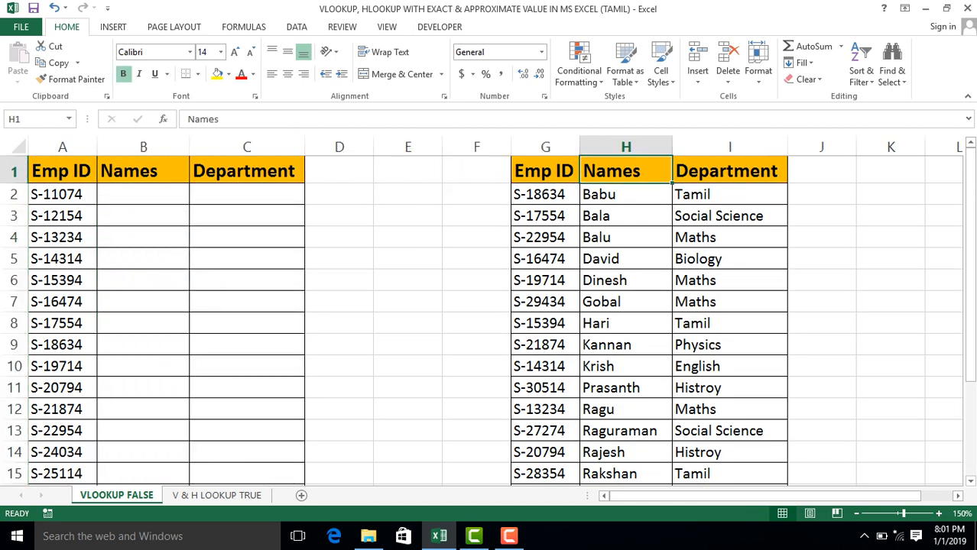
key("shift+Right")
key("shift+Right")
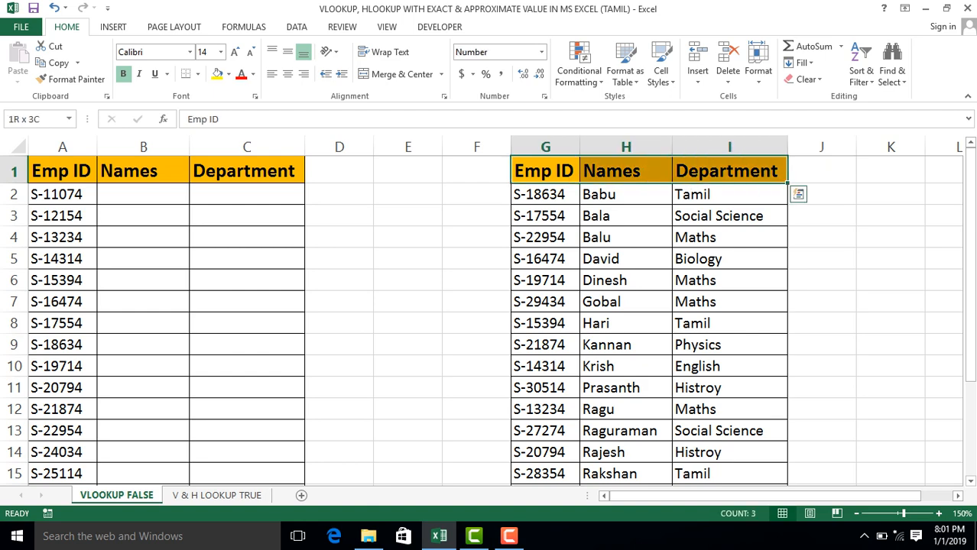
key("ctrl+shift+Down")
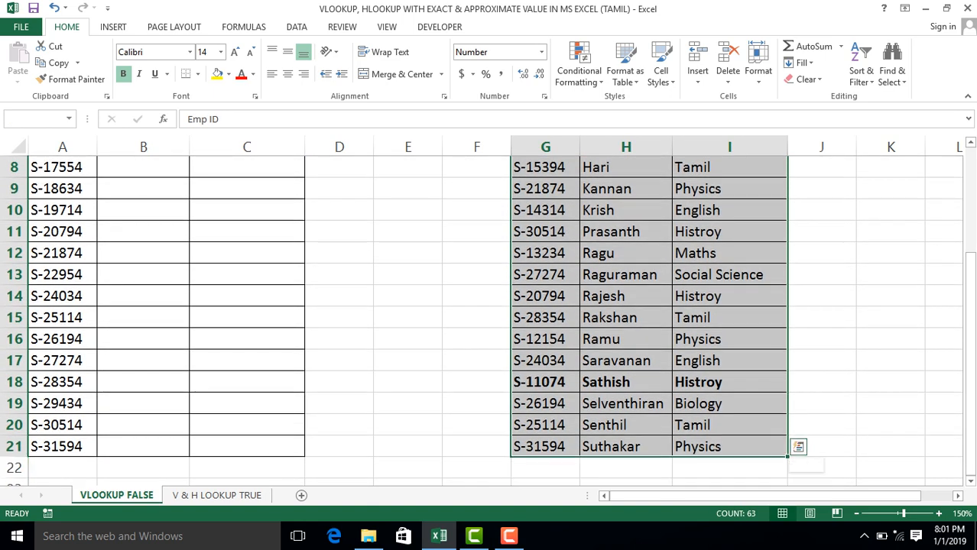
key("Left")
key("Left")
key("Left")
key("Left")
key("Left")
key("Left")
key("Down")
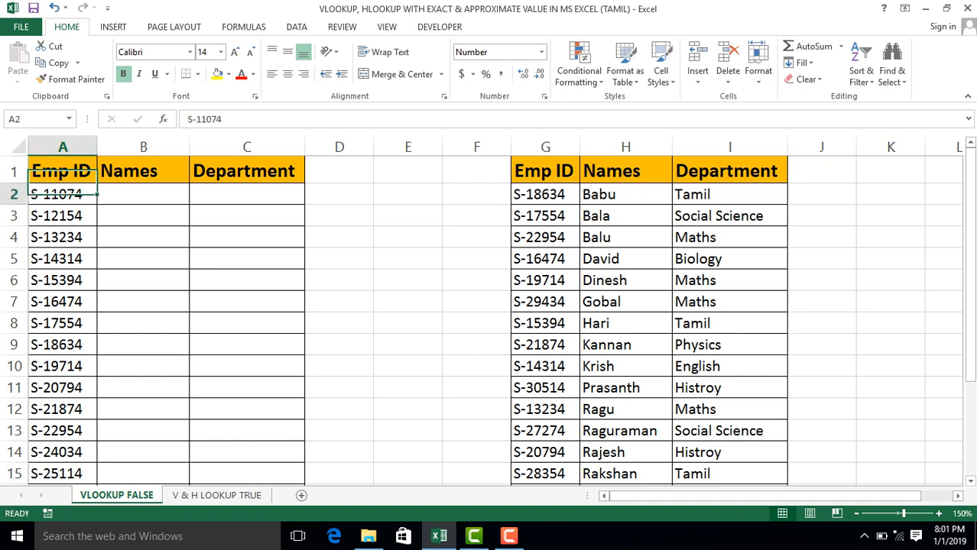
key("Down")
key("Up")
key("Up")
key("Right")
key("Right")
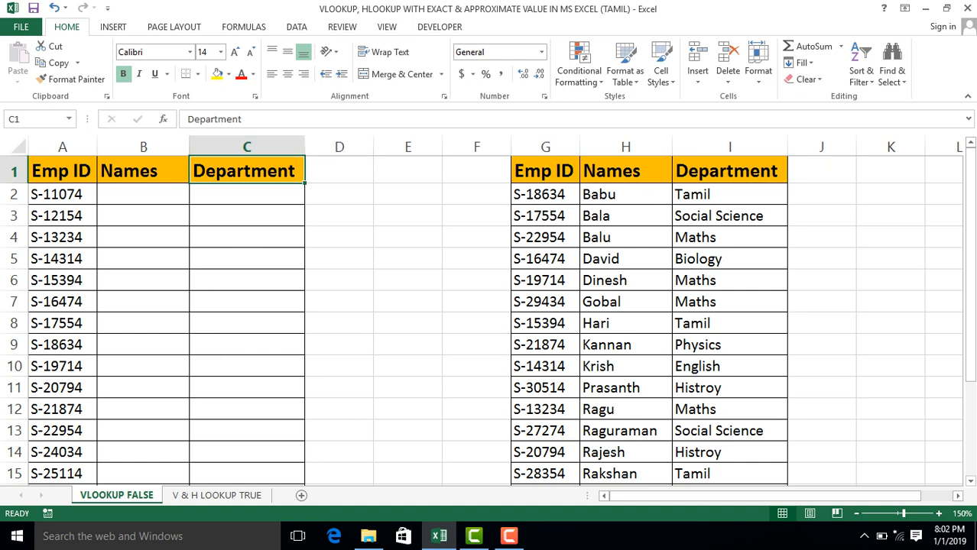
Start a match-type key between the two tables by entering 0 in cell D2.
left_click(339, 194)
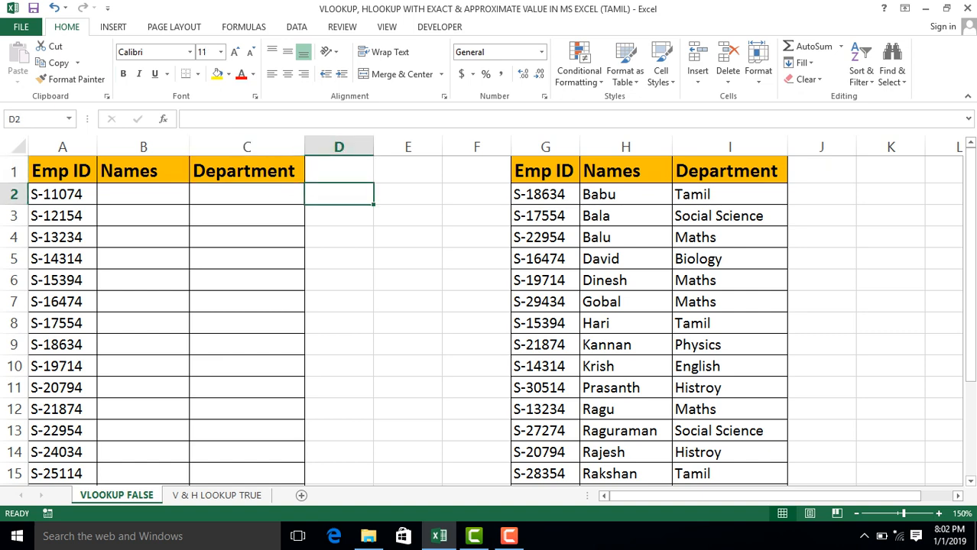
type("0")
key("Return")
key("Up")
key("Right")
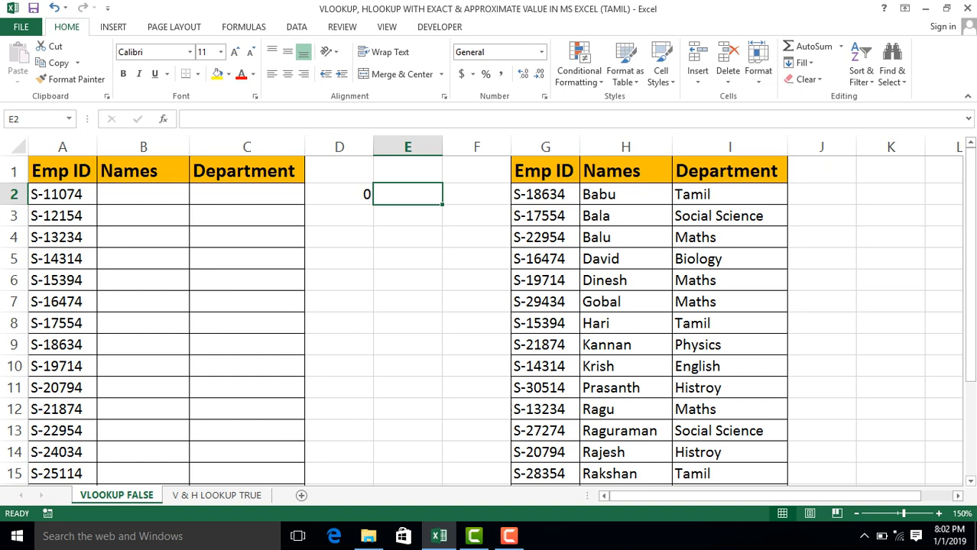
type("Exac")
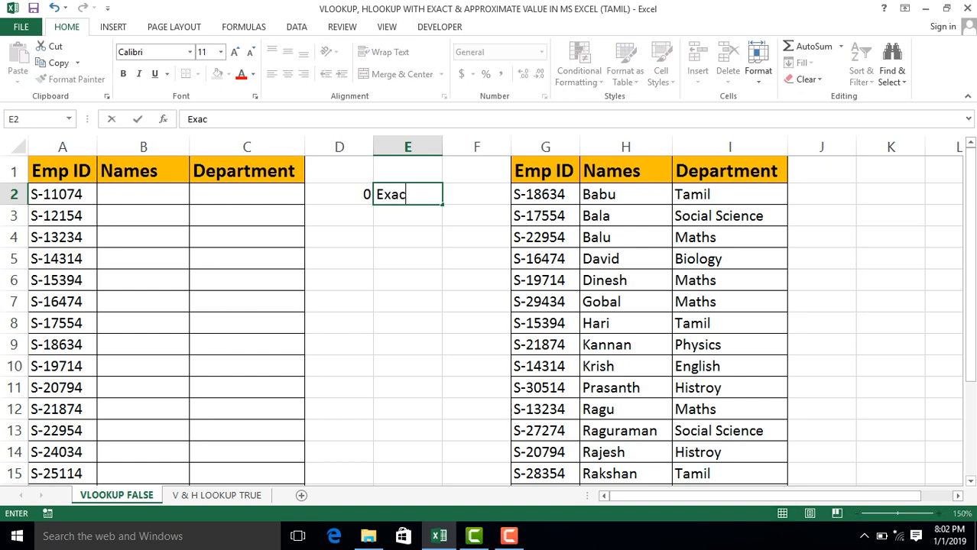
type("t")
key("Tab")
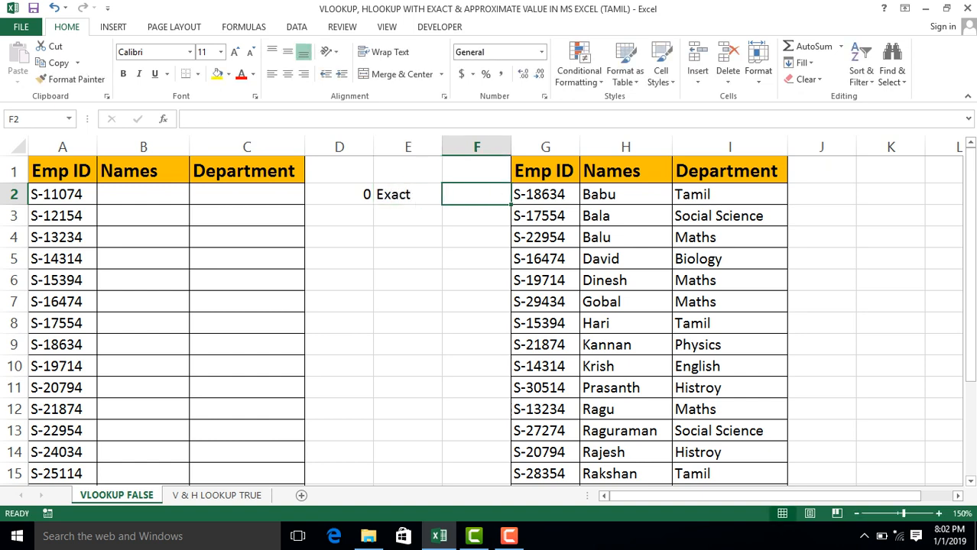
key("Left")
Enter FALSE in E2 beside the 0, and fill the row below with 1 in D3 and TRUE in E3.
type("False")
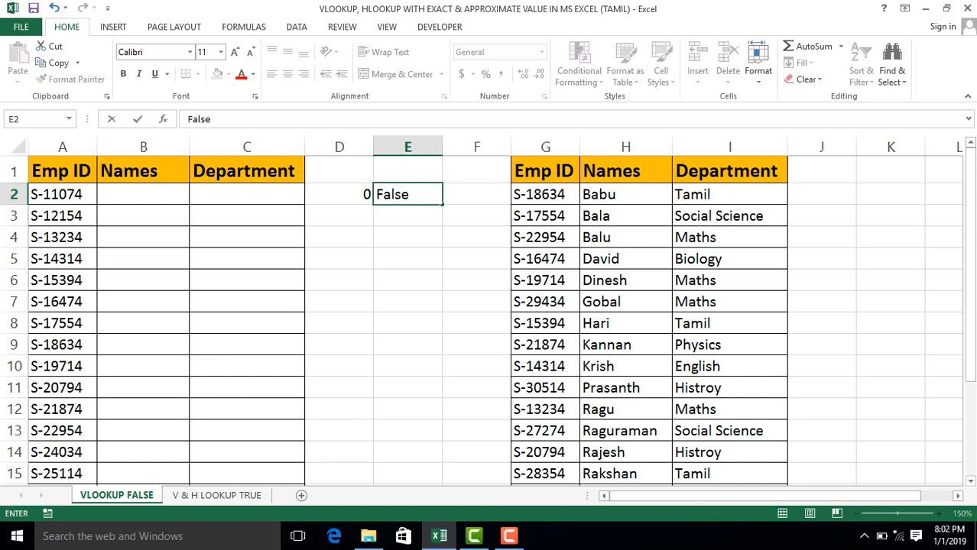
key("Return")
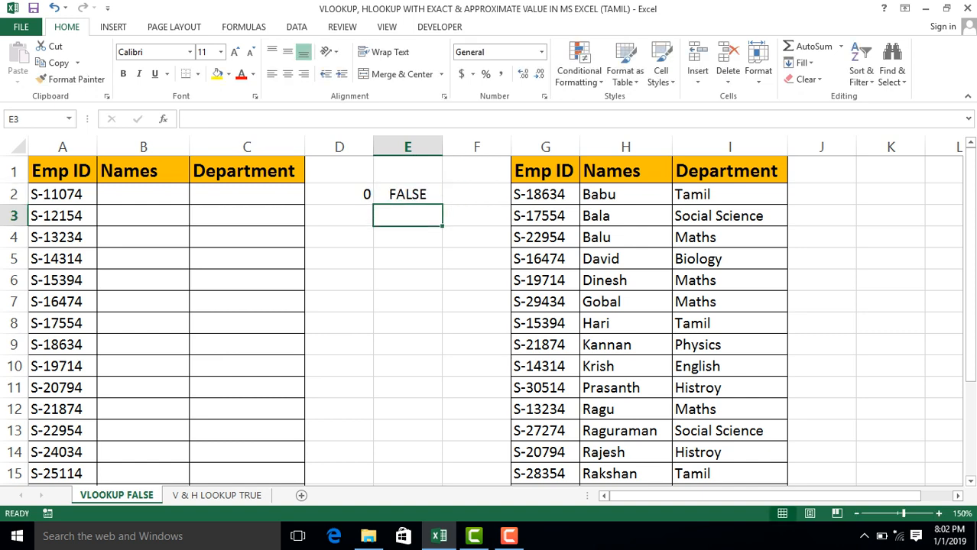
key("Left")
type("1")
key("Return")
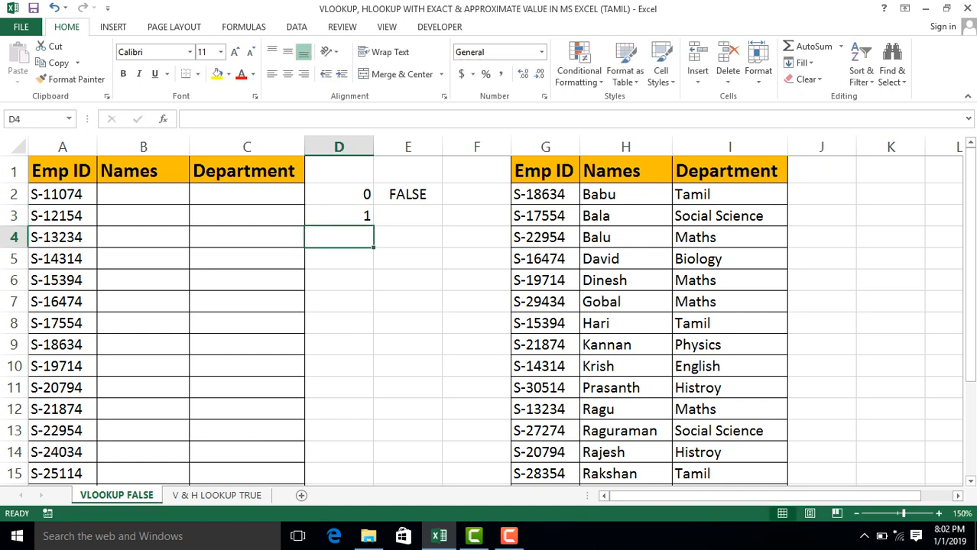
key("Up")
key("Right")
type("True")
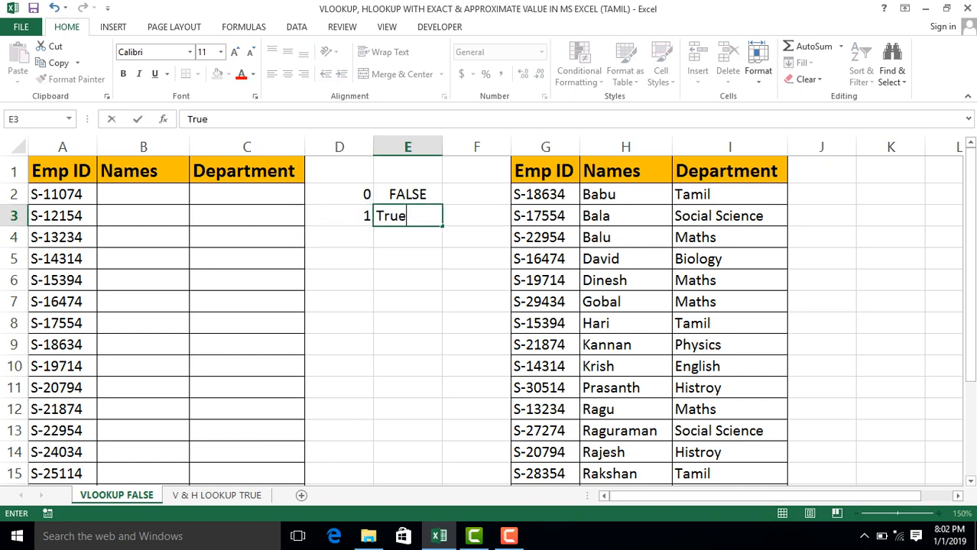
key("Return")
key("Left")
key("Right")
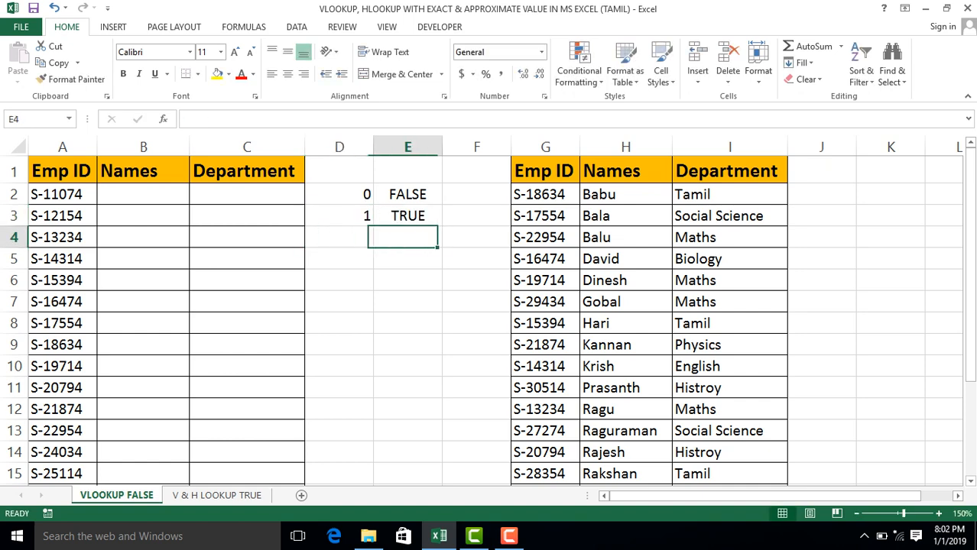
Centre the values in D2:E3 horizontally.
key("Up")
key("Up")
key("Left")
key("shift+Right")
key("shift+Down")
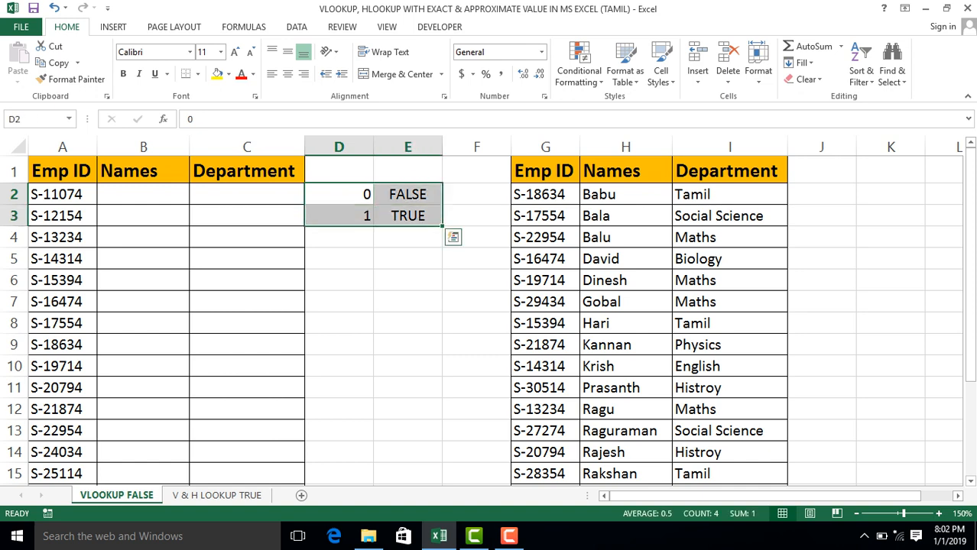
left_click(288, 74)
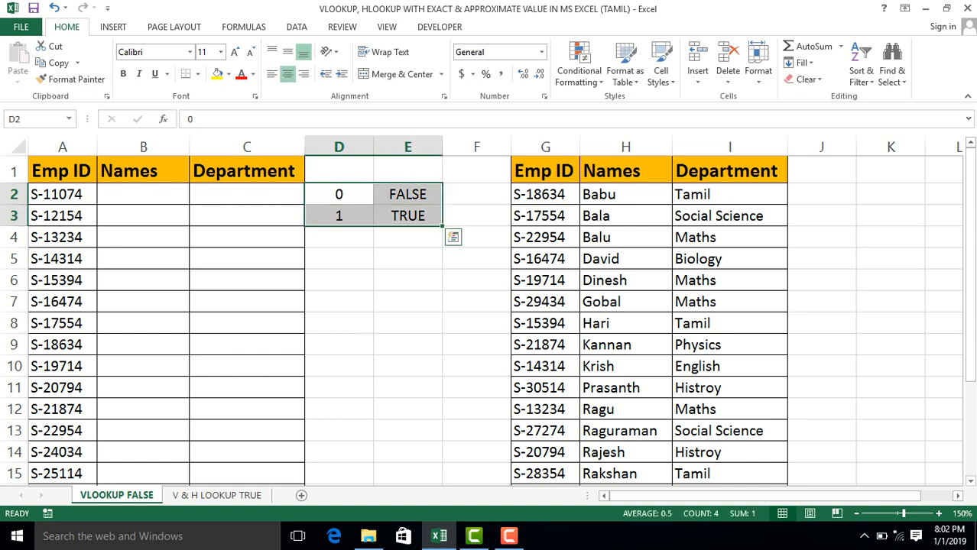
Label the match types by entering Exact in F2 and Apx in F3.
left_click(338, 194)
left_click(476, 195)
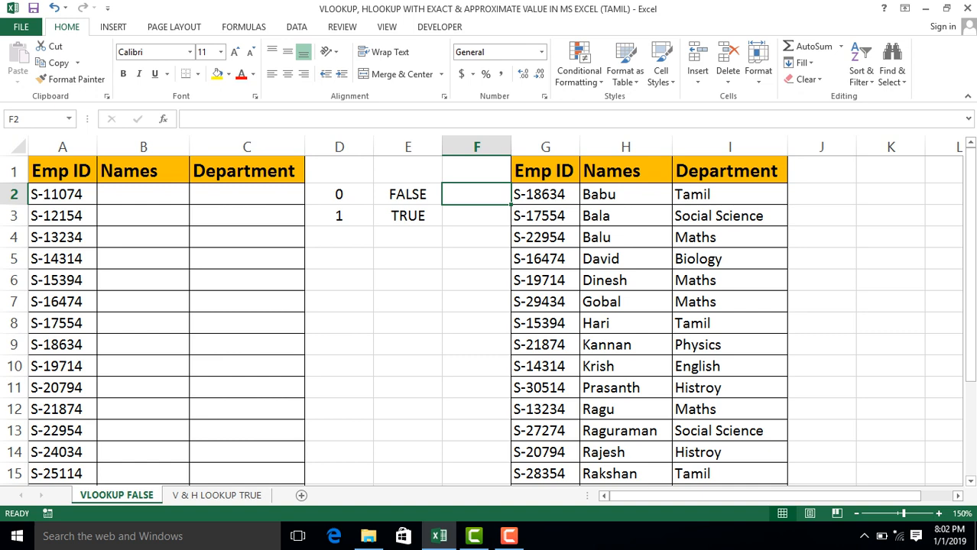
type("Exa")
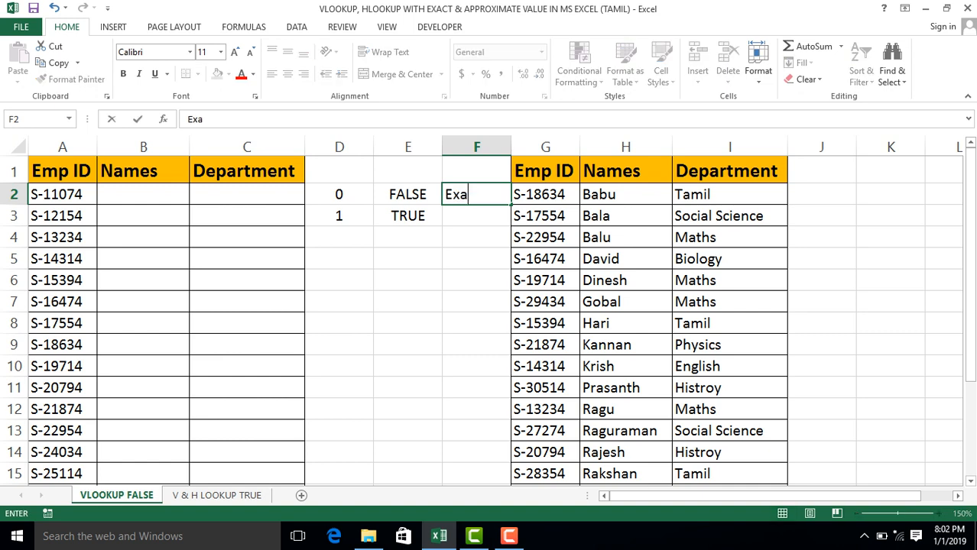
type("ct")
key("Return")
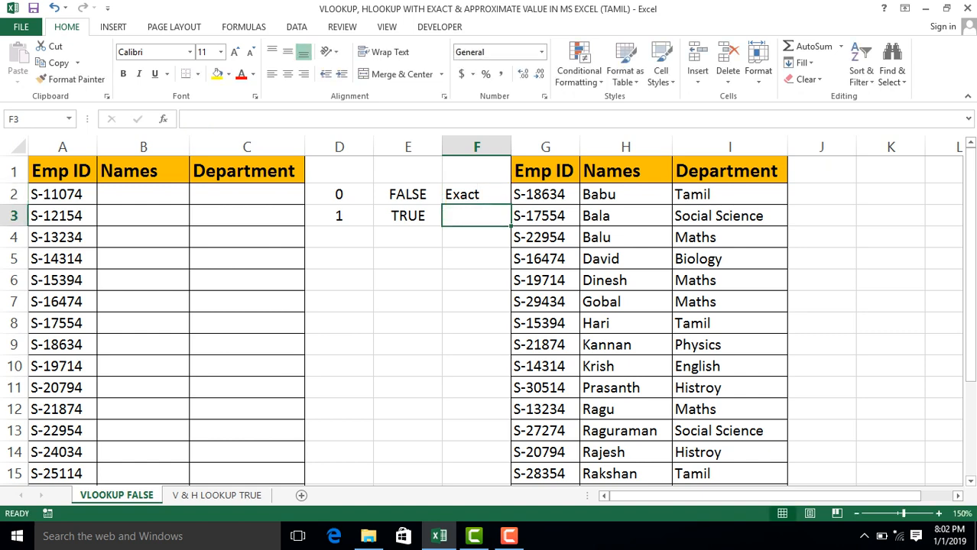
type("Apx")
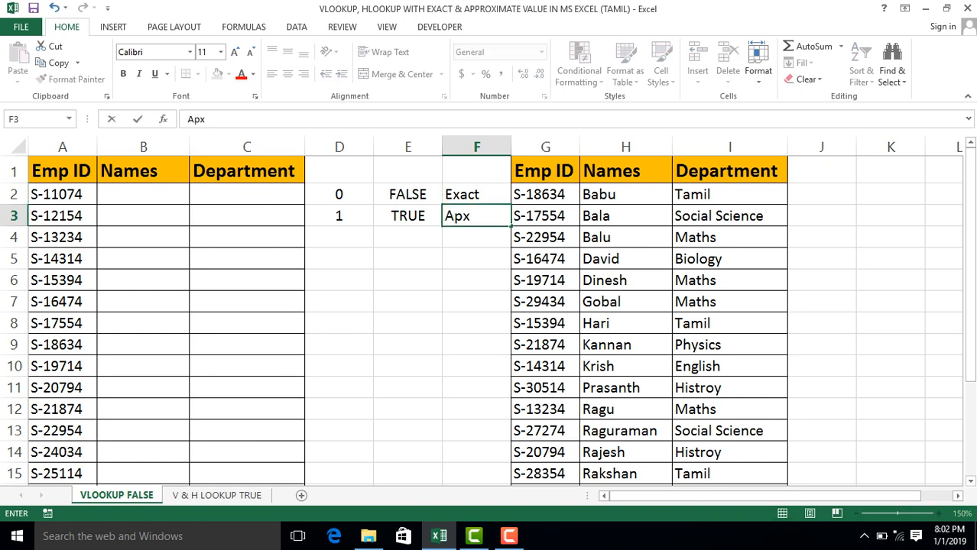
key("Return")
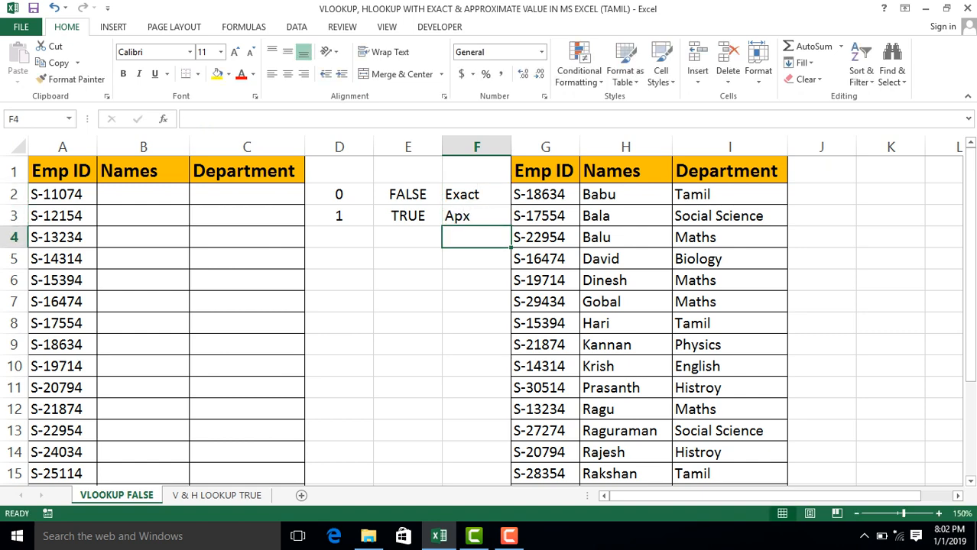
left_click(338, 195)
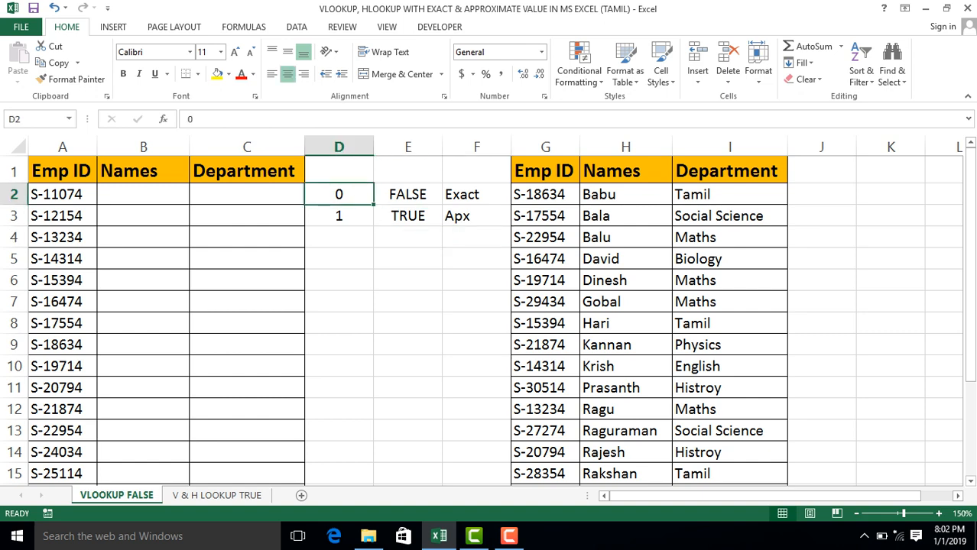
Review the match-type key in D2:F3, comparing the 0/FALSE/Exact row with the 1/TRUE/Apx row.
key("shift+Right")
key("shift+Right")
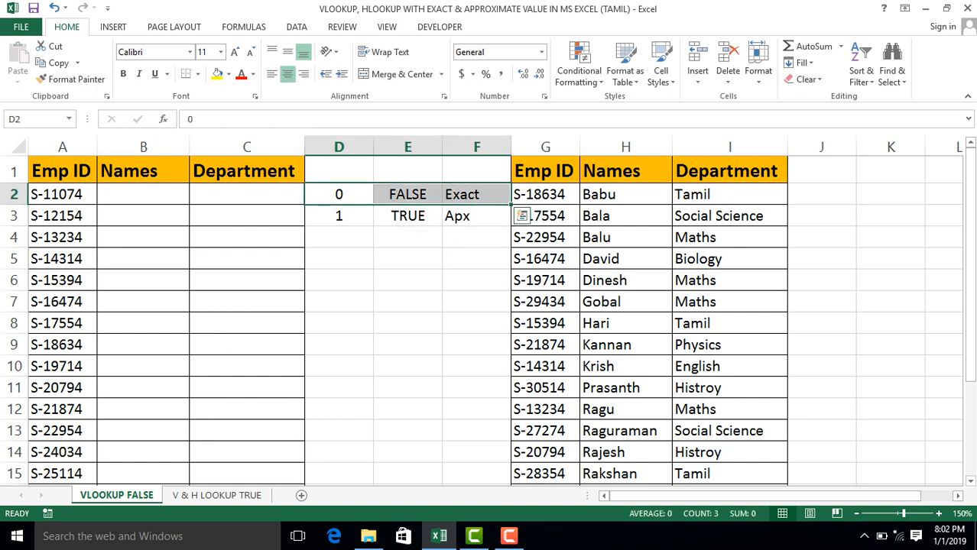
key("Down")
key("Up")
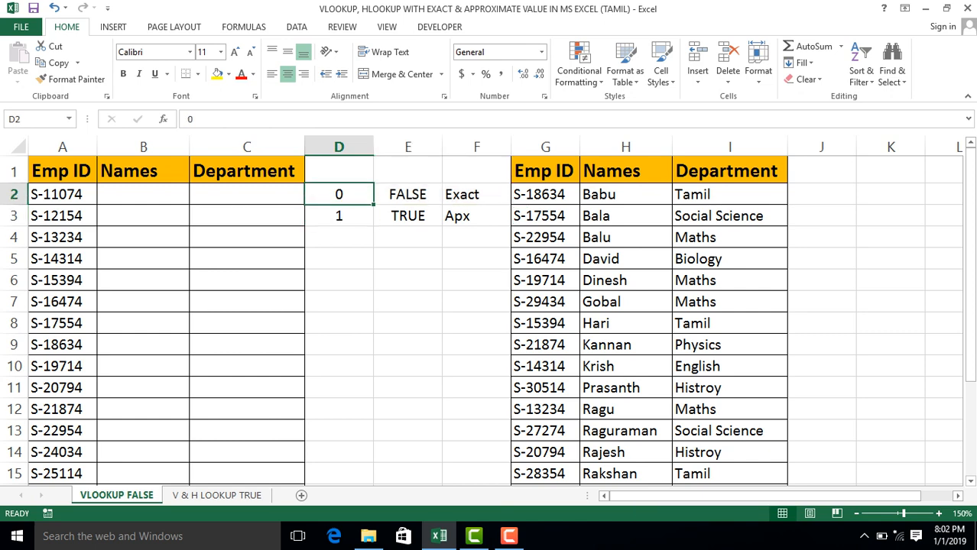
key("shift+Right")
key("shift+Right")
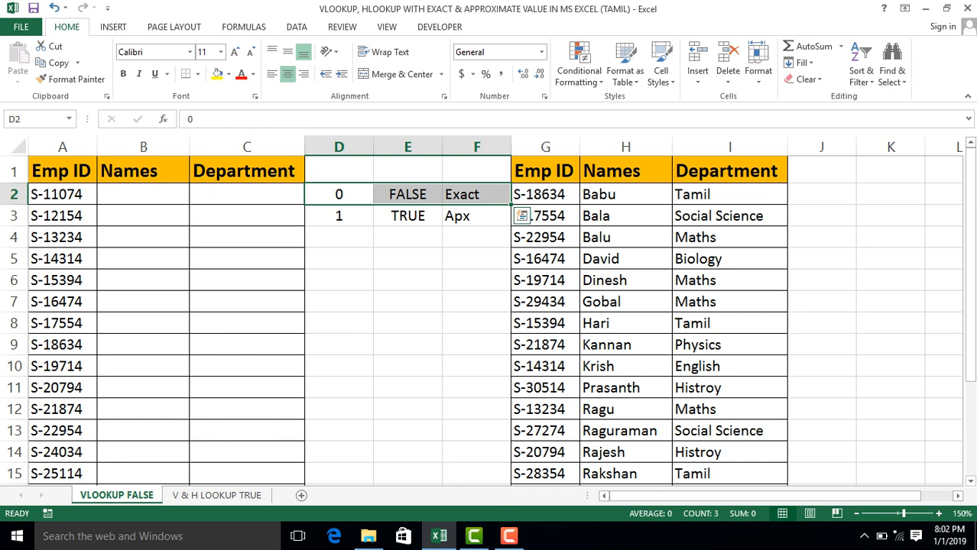
key("Down")
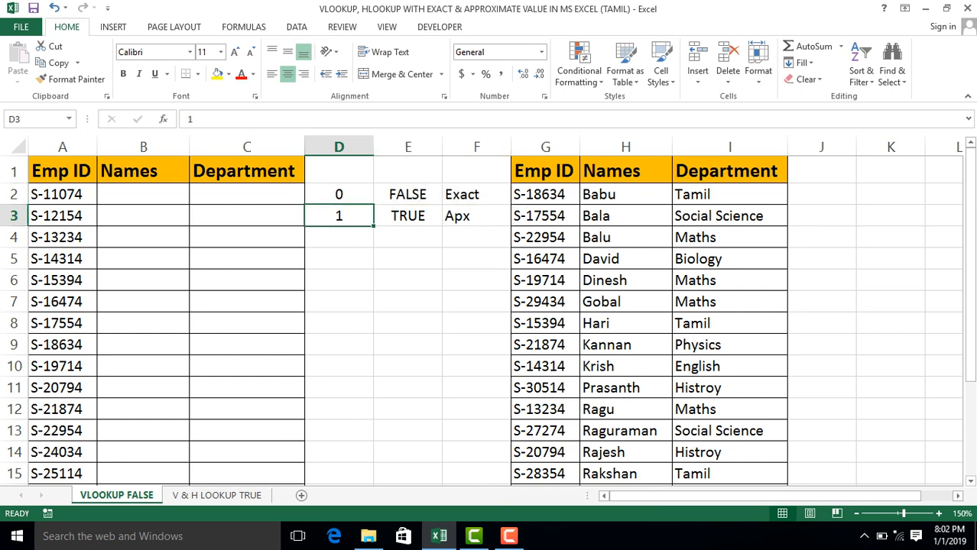
key("Right")
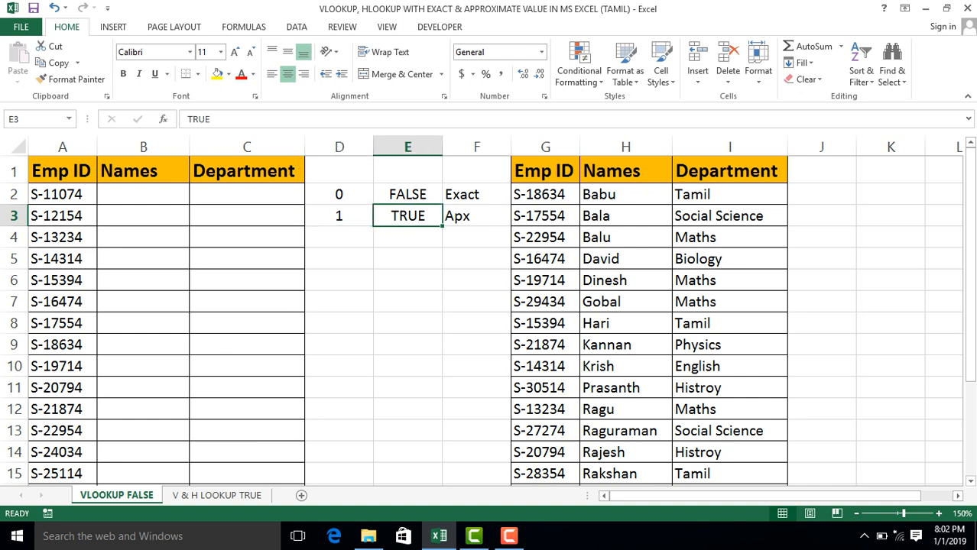
key("Right")
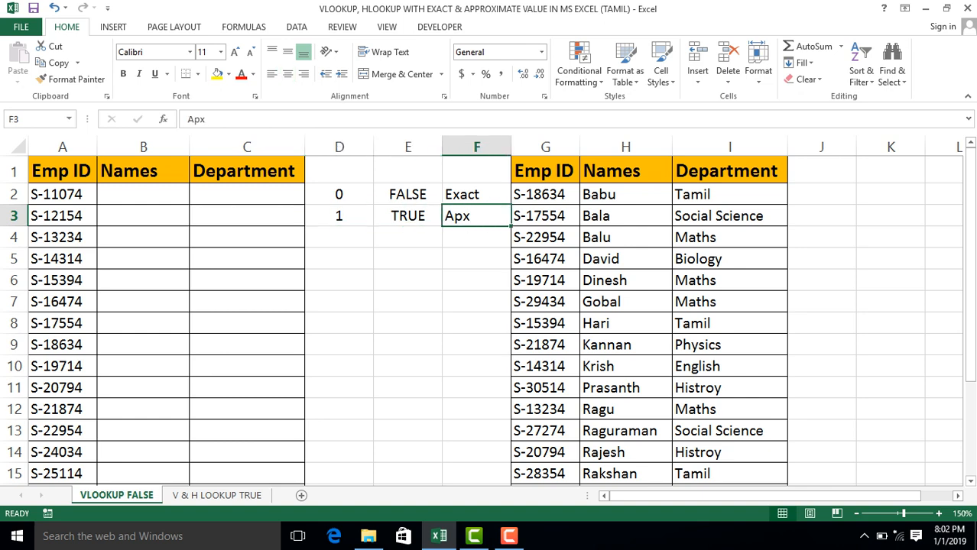
key("Left")
key("Left")
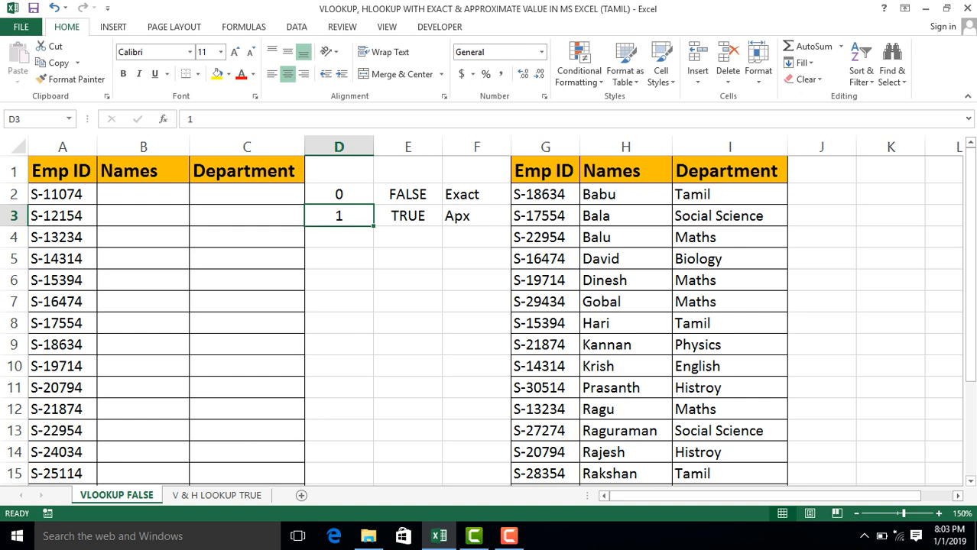
Clear the contents of the match-type key in D2:F3.
key("Down")
key("Up")
key("Up")
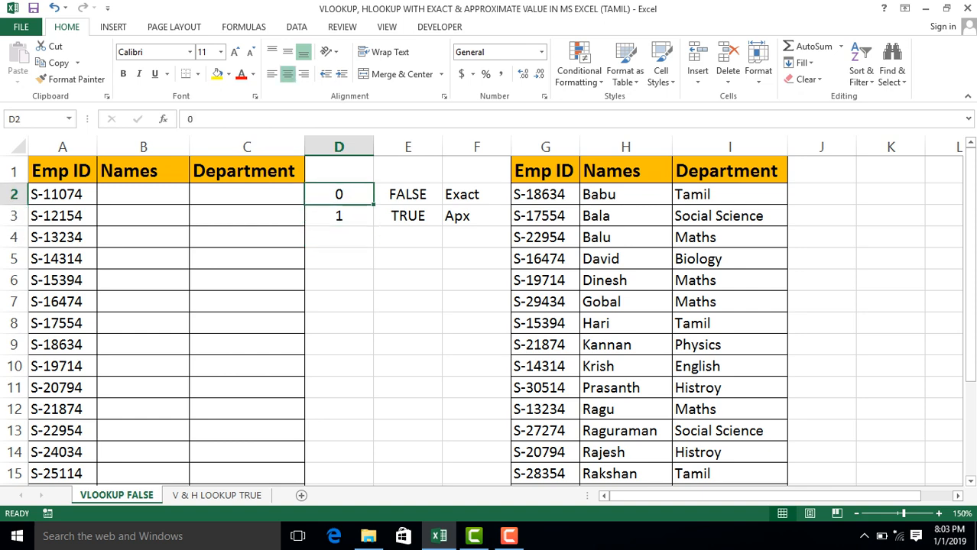
key("shift+Right")
key("shift+Right")
key("shift+Down")
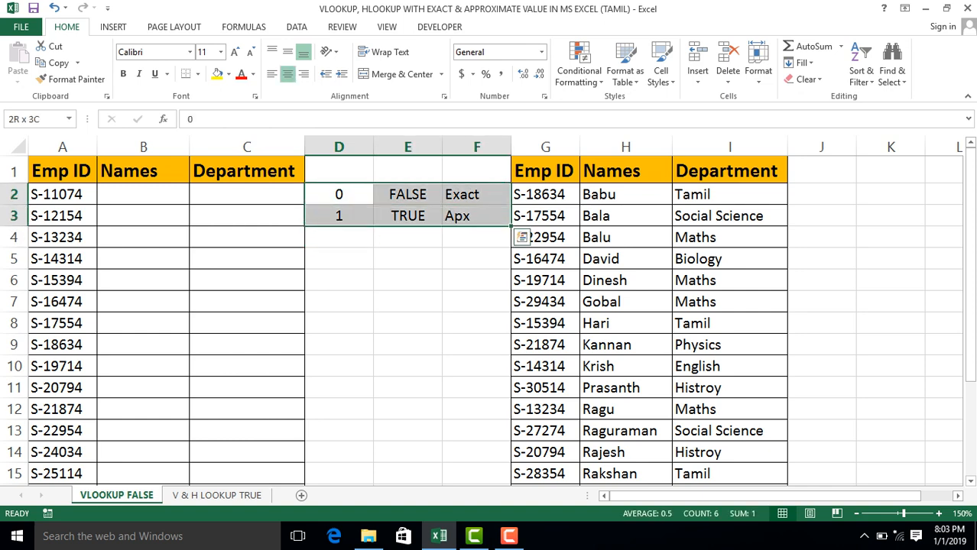
key("Delete")
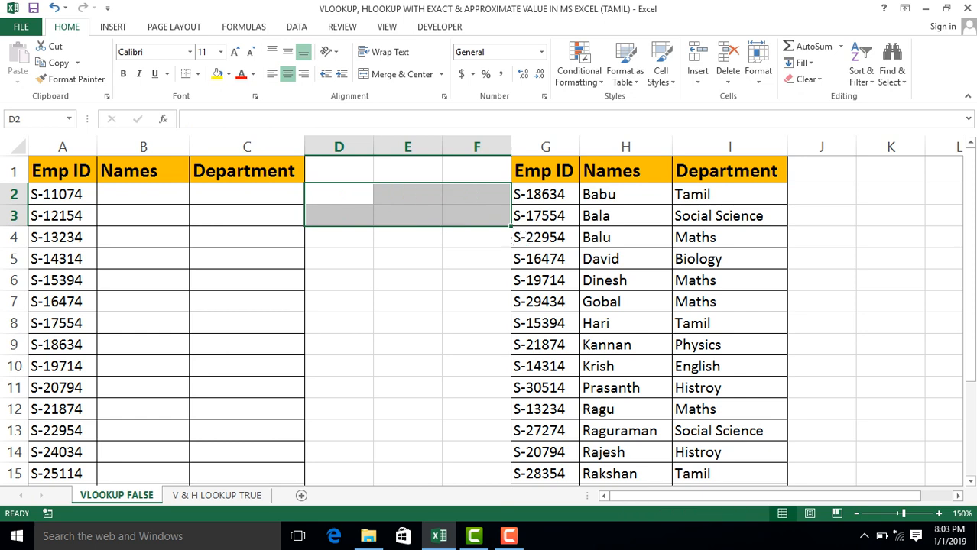
Look over the empty Names column and the reference table's Emp ID, Names and Department columns in G:I.
left_click(143, 194)
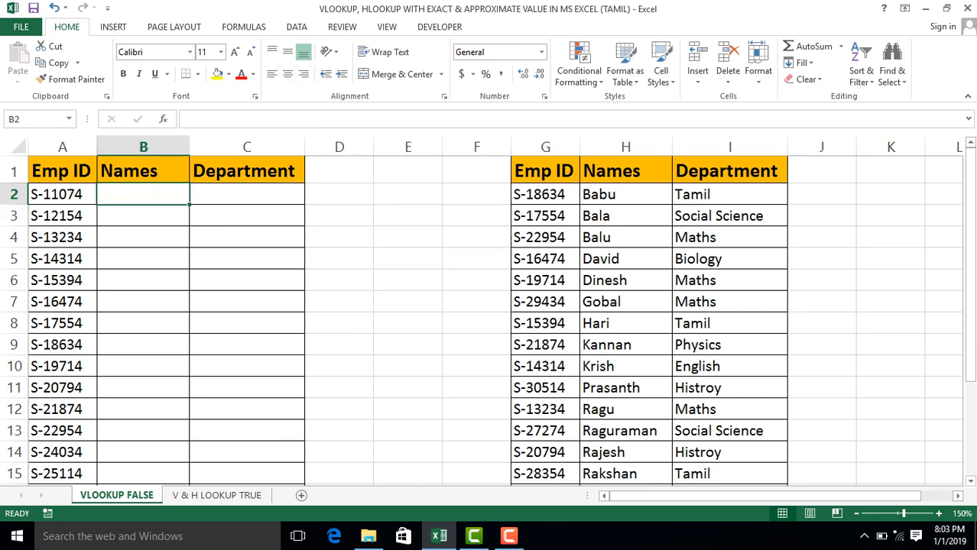
left_click(545, 147)
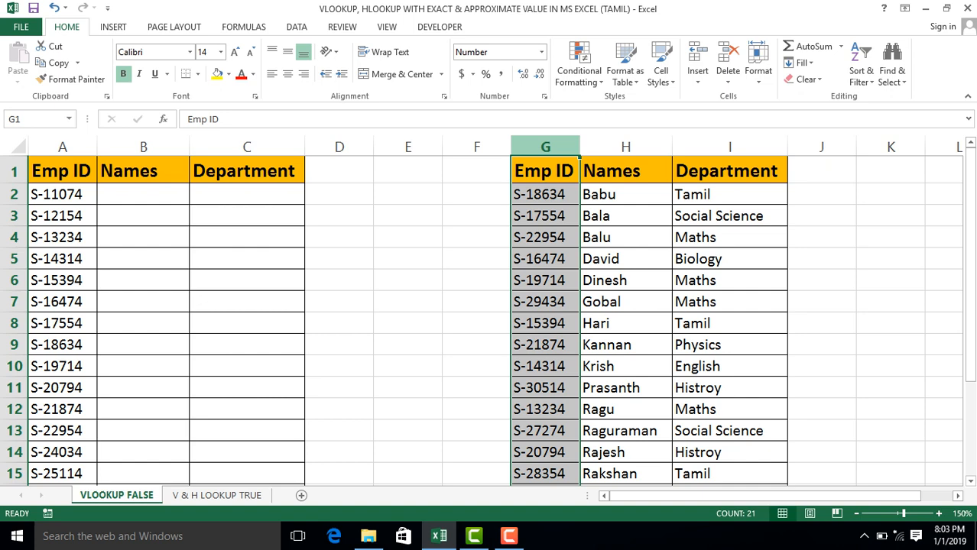
left_click_drag(545, 147, 730, 147)
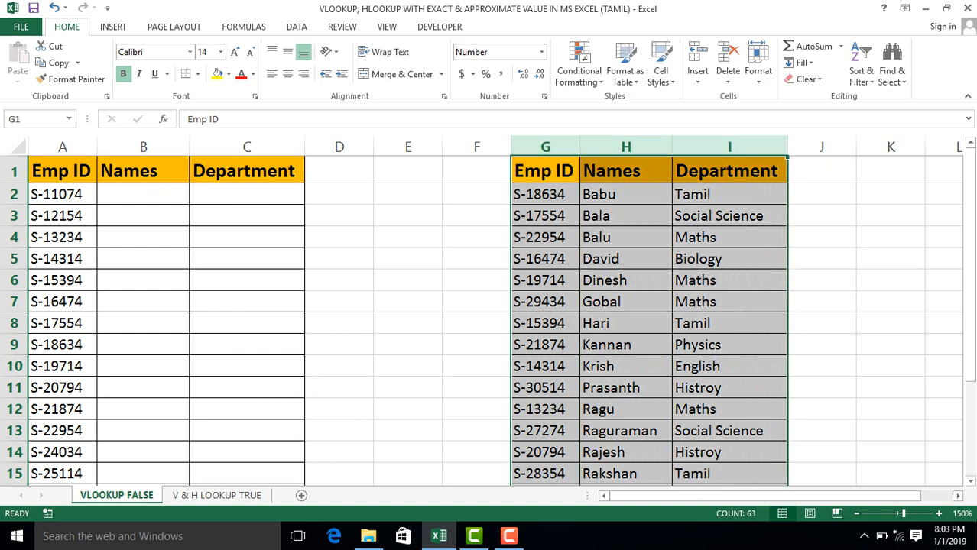
left_click(545, 194)
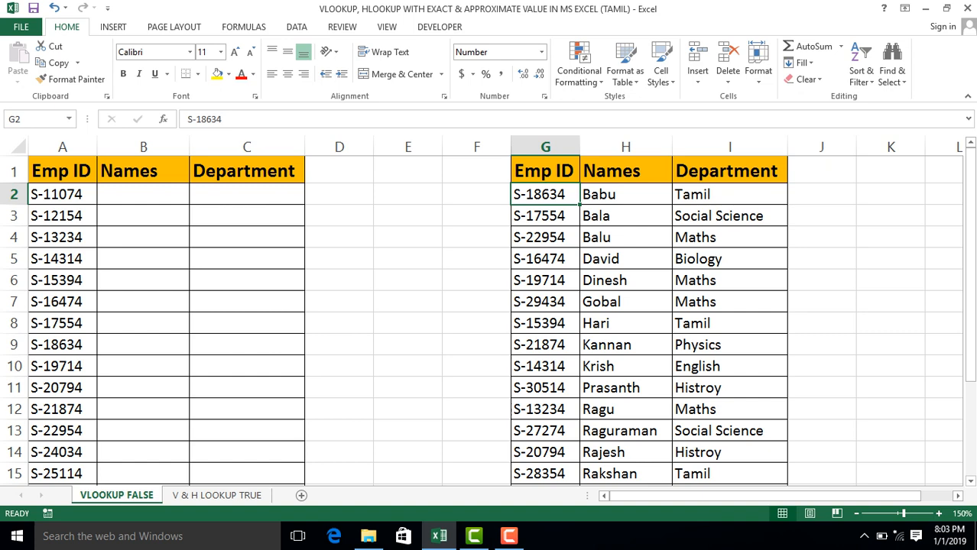
left_click(626, 171)
left_click(729, 170)
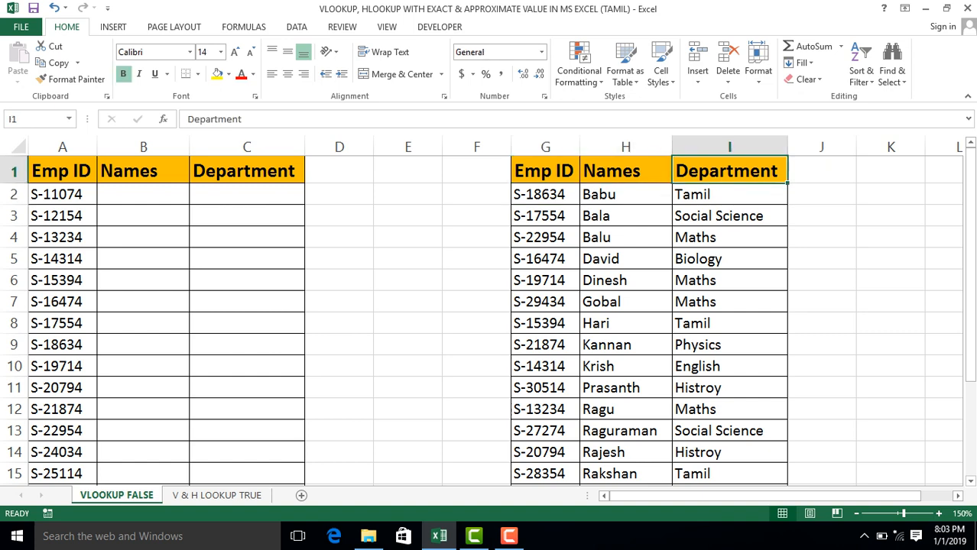
Change the reference table's ID header in G1 to S ID.
left_click(545, 170)
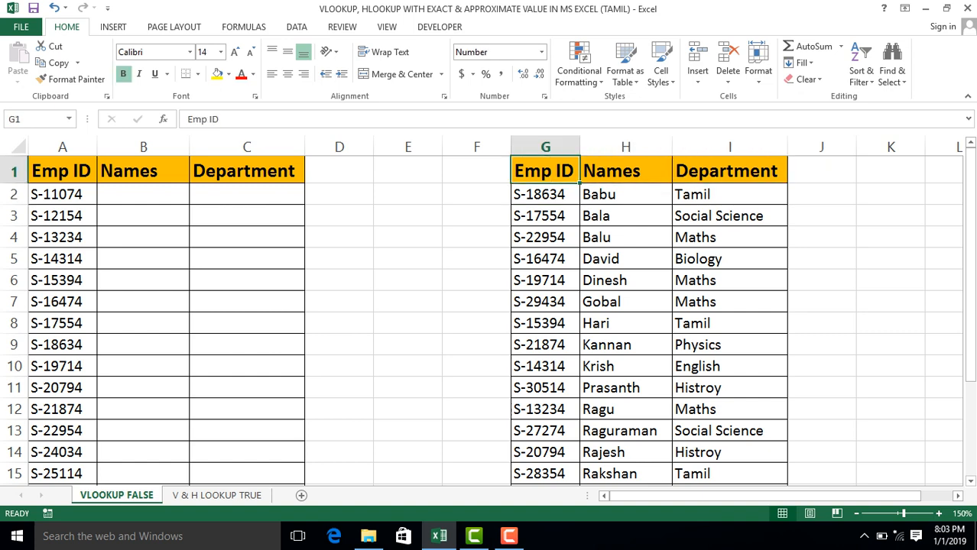
key("F2")
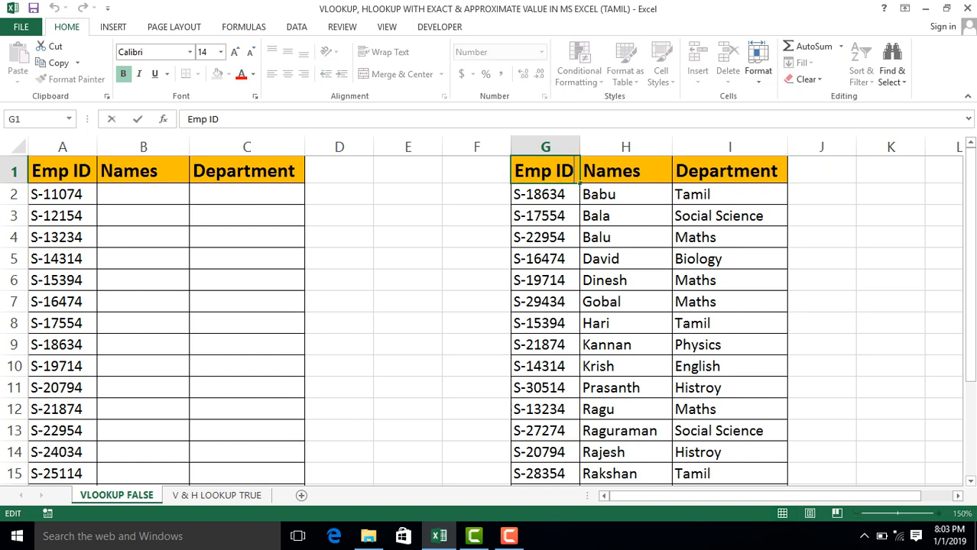
key("Home")
key("Delete")
key("Delete")
key("Delete")
key("Delete")
type("S")
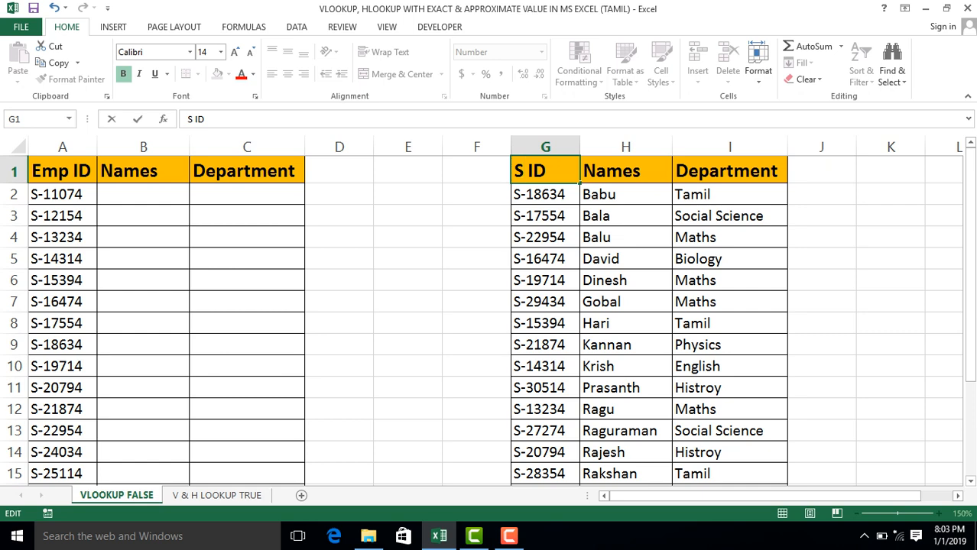
key("Return")
Change the first table's ID header in A1 to S ID to match the reference table.
key("Left")
key("Left")
key("Left")
key("Left")
key("Left")
key("Left")
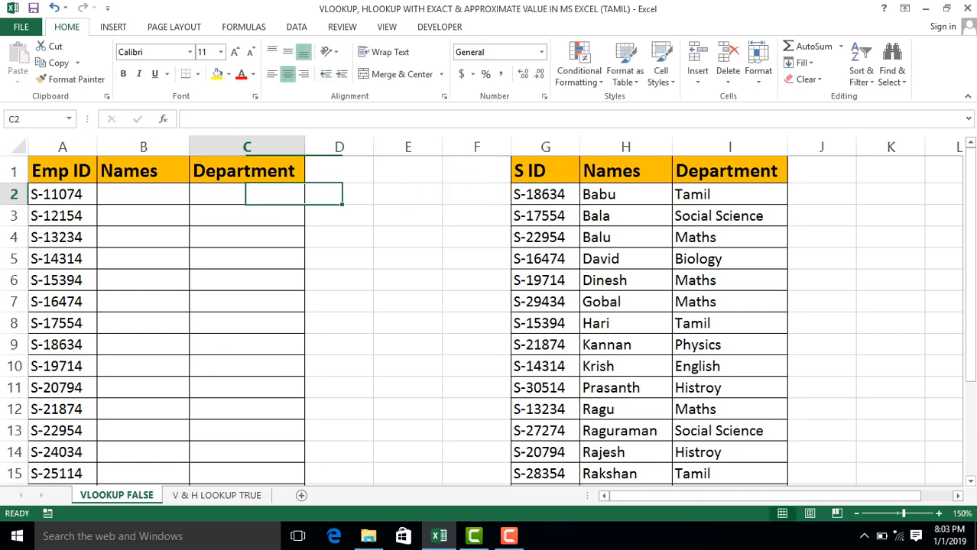
key("Up")
type("S")
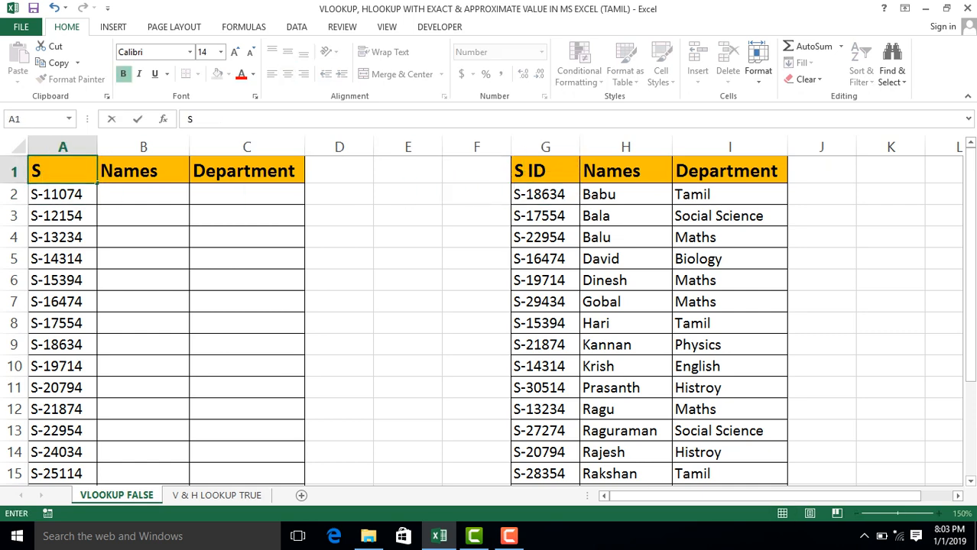
type(" ID")
key("Return")
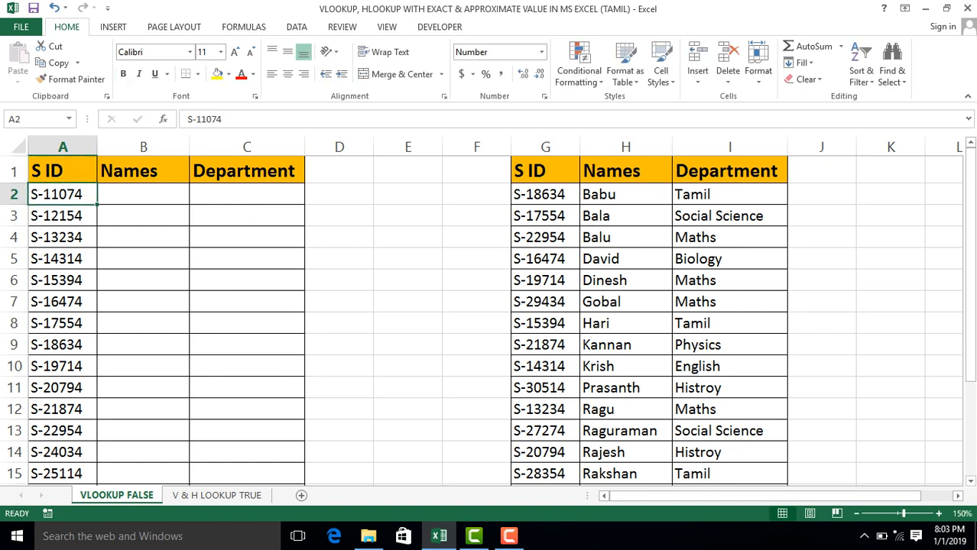
Examine the extent of the reference table in G:I, covering its S ID, Names and Department columns.
key("ctrl+Right")
key("Right")
key("Right")
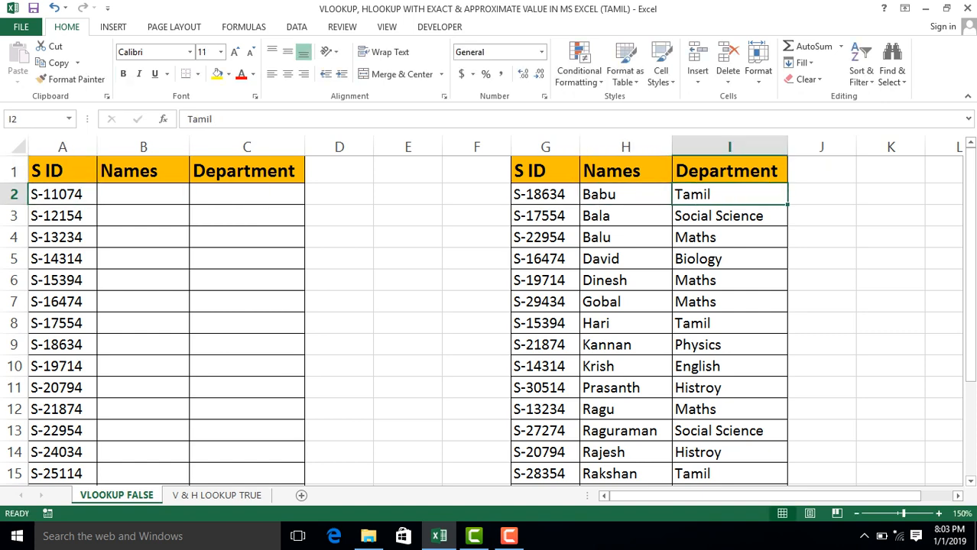
key("Left")
key("Left")
key("Right")
key("Up")
key("Left")
key("Left")
key("Right")
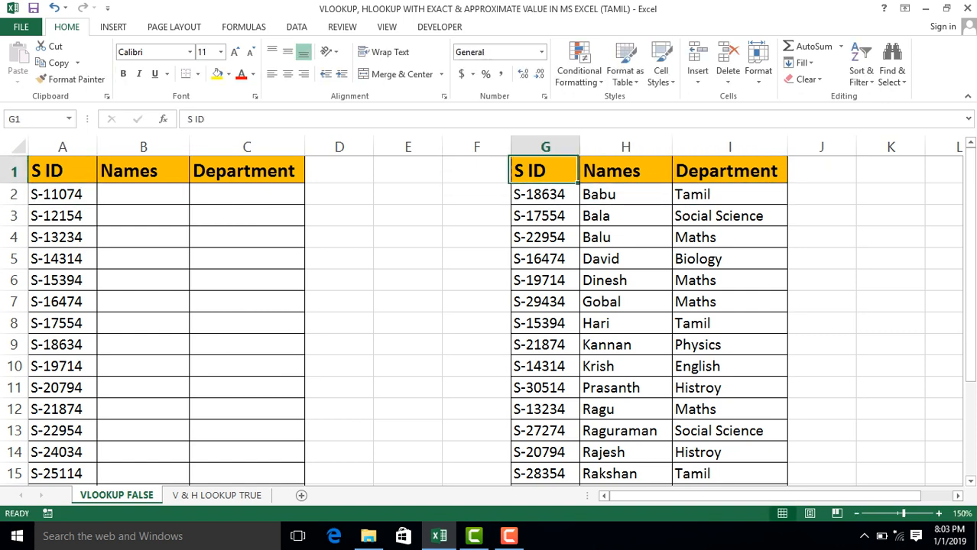
key("ctrl+shift+Right")
key("ctrl+shift+Down")
key("Up")
key("Left")
key("Left")
key("Left")
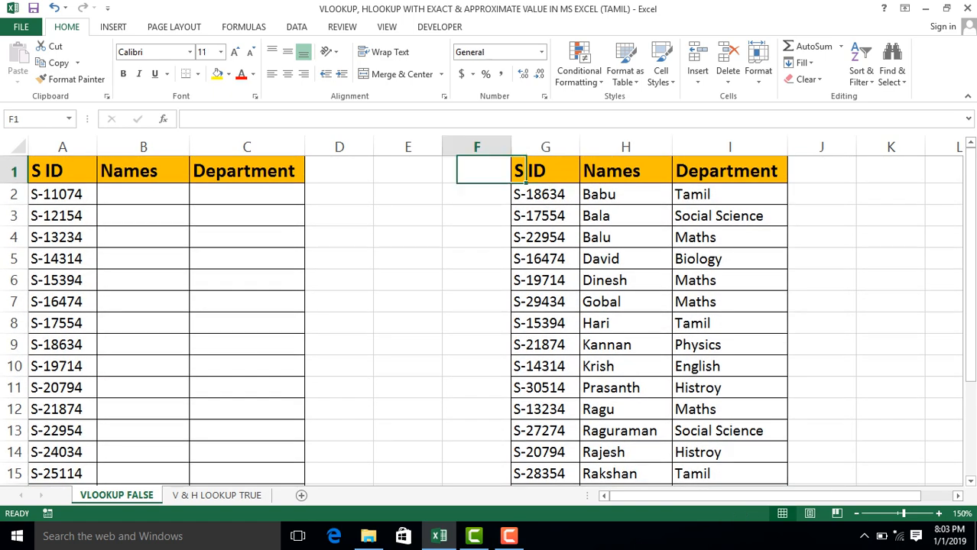
key("Right")
key("Right")
key("Right")
key("Right")
key("Left")
key("ctrl+shift+Down")
key("shift+Right")
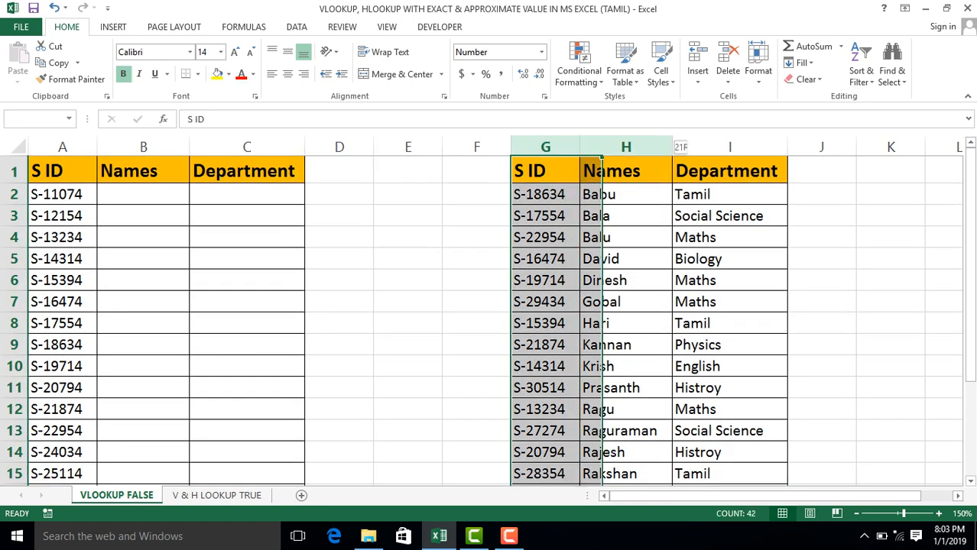
key("shift+Right")
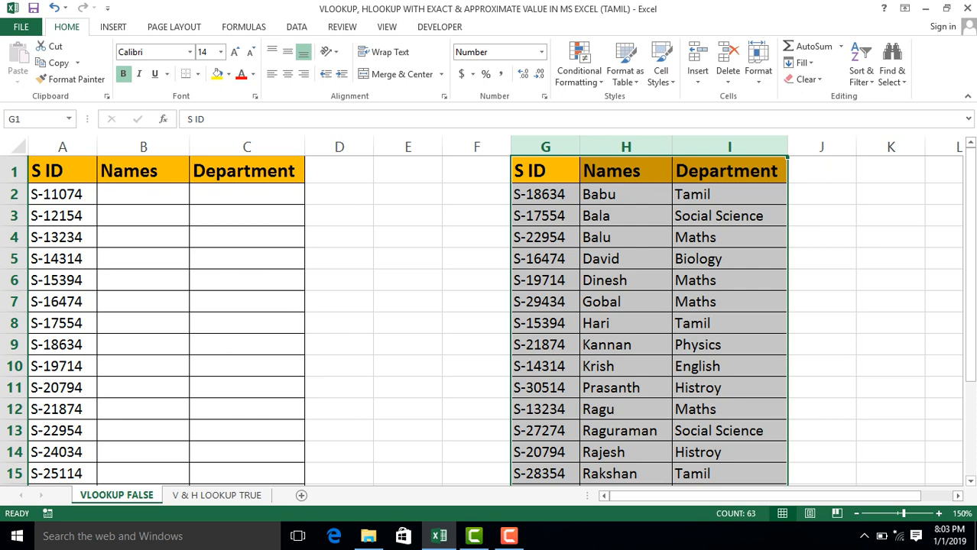
Compare the first table's S ID column and blank Names and Department cells with the source data in columns G:I.
key("Home")
key("ctrl+shift+Down")
key("shift+Right")
key("shift+Right")
key("shift+Right")
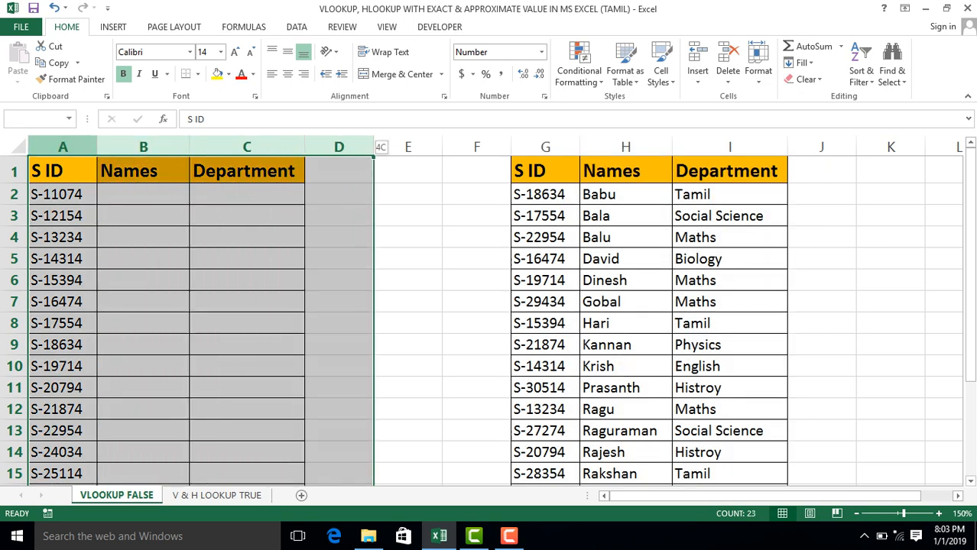
key("shift+Left")
left_click_drag(143, 194, 249, 194)
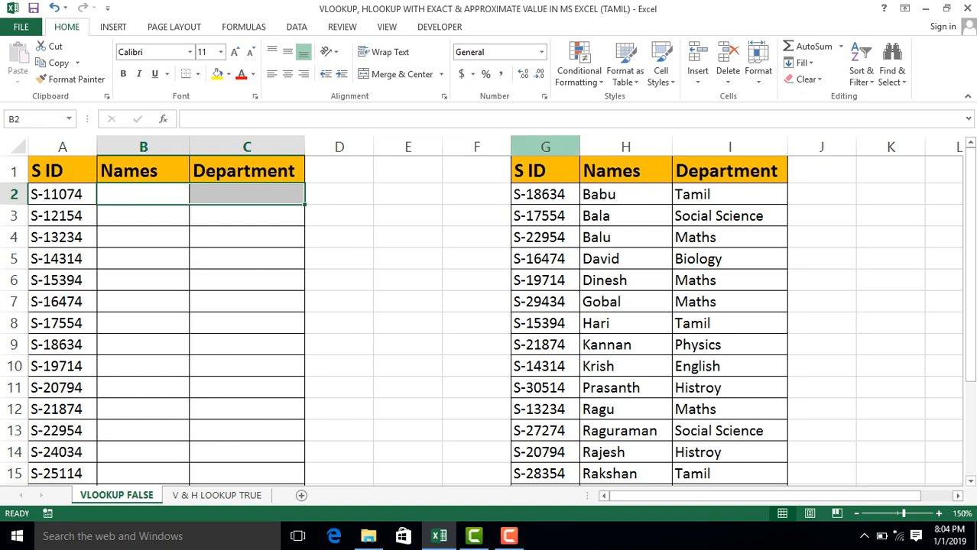
left_click(545, 147)
left_click_drag(855, 148, 786, 148)
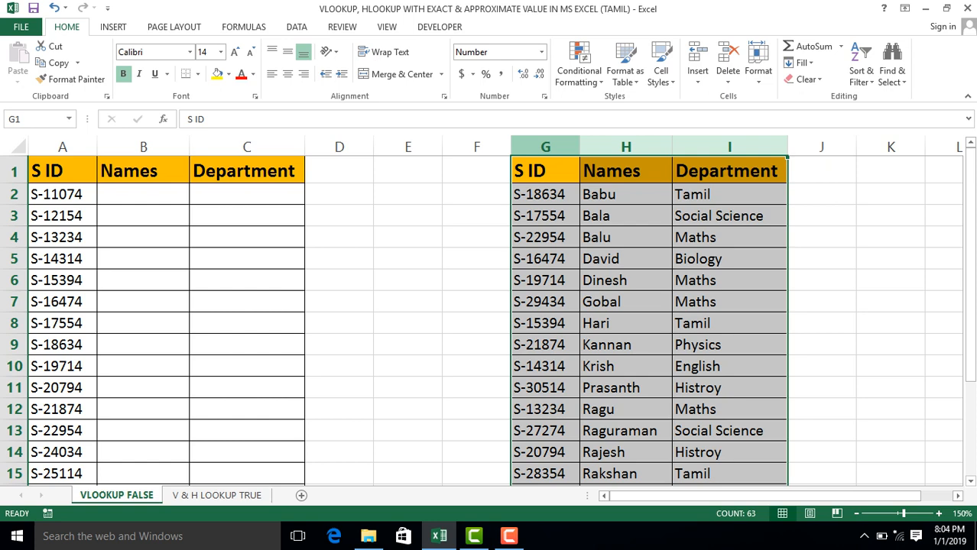
left_click(143, 195)
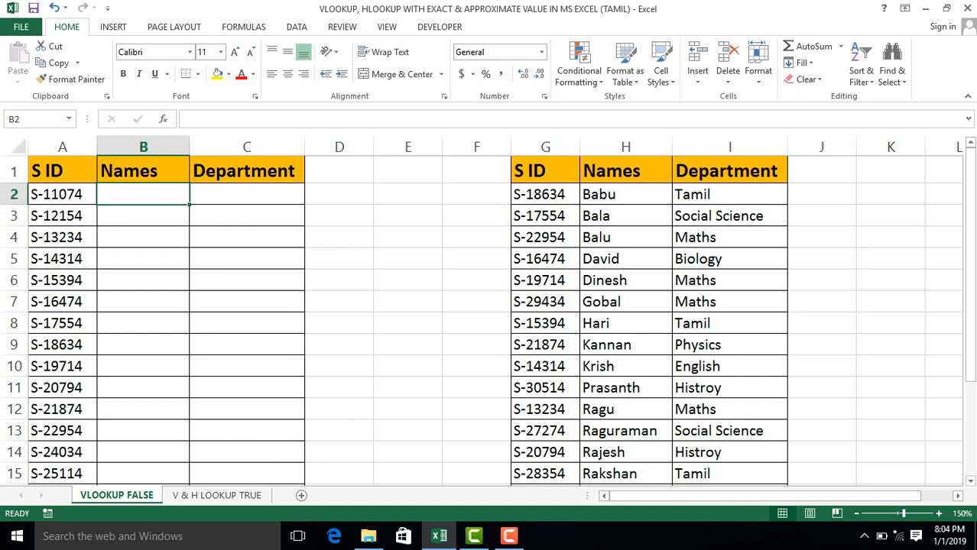
left_click(63, 194)
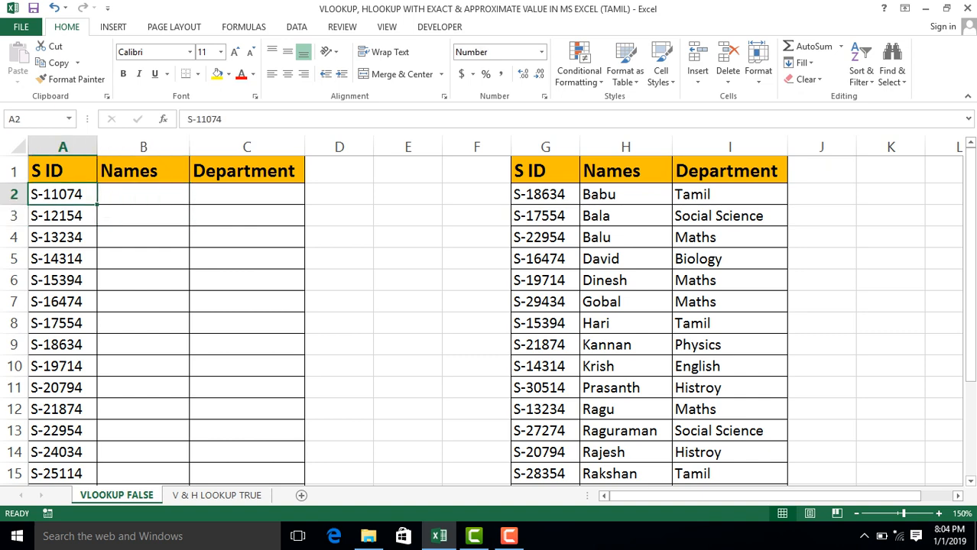
left_click(545, 170)
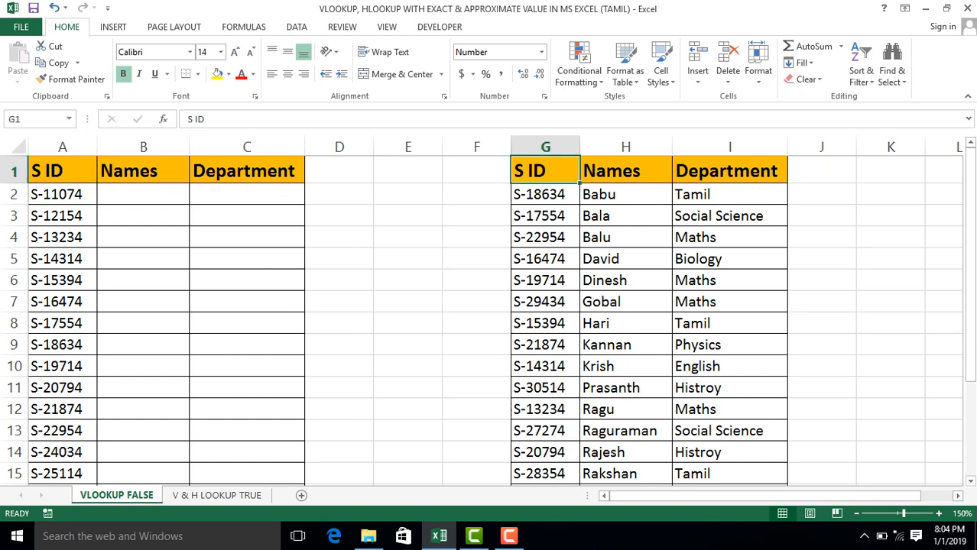
left_click(546, 147)
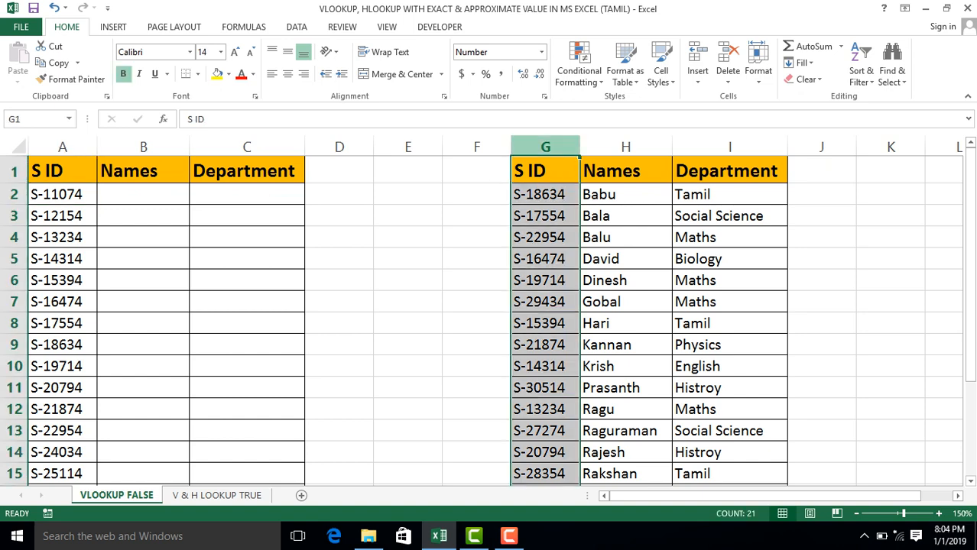
left_click_drag(545, 147, 731, 147)
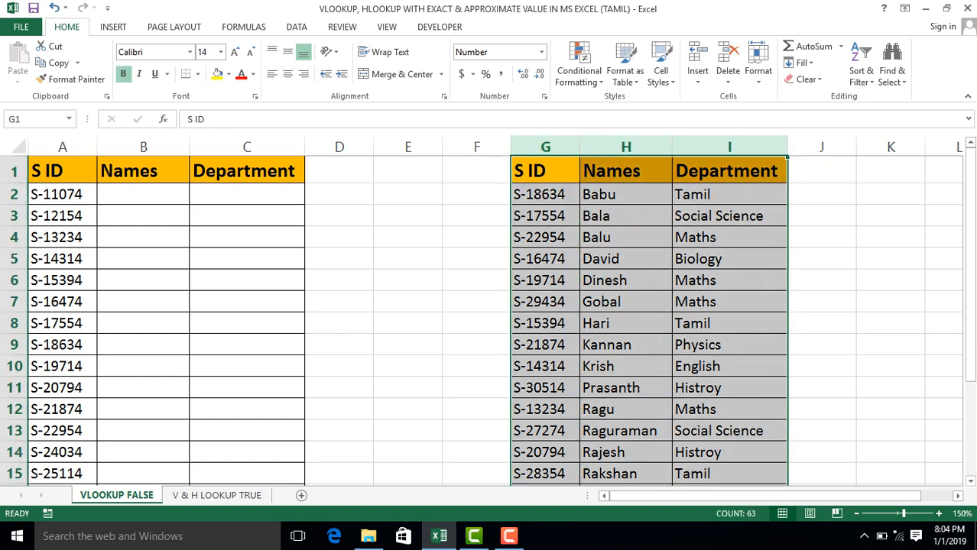
left_click(545, 215)
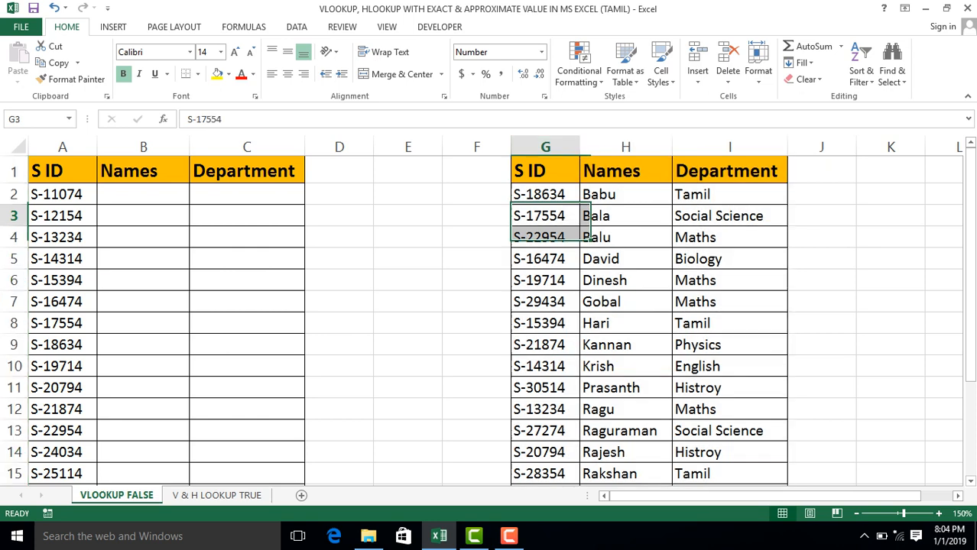
left_click(143, 194)
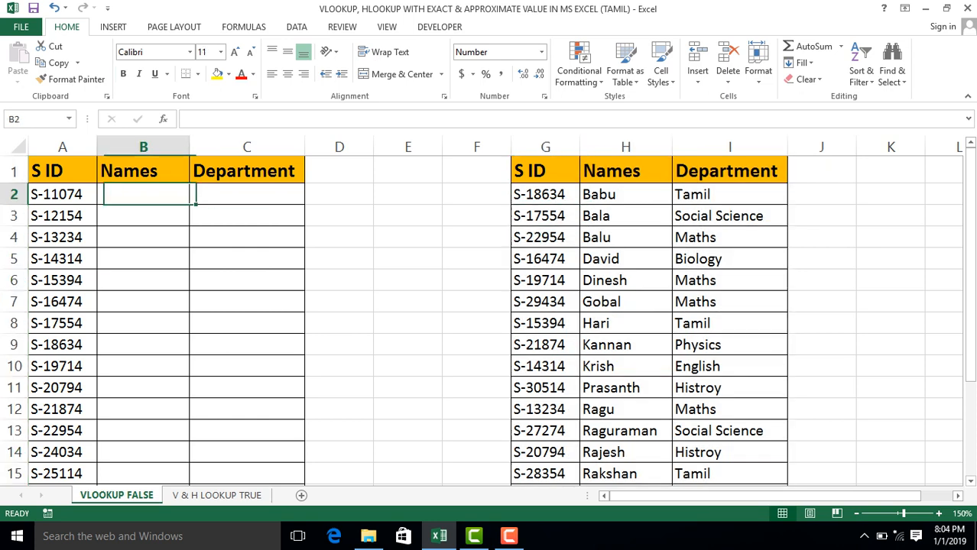
left_click_drag(143, 194, 246, 237)
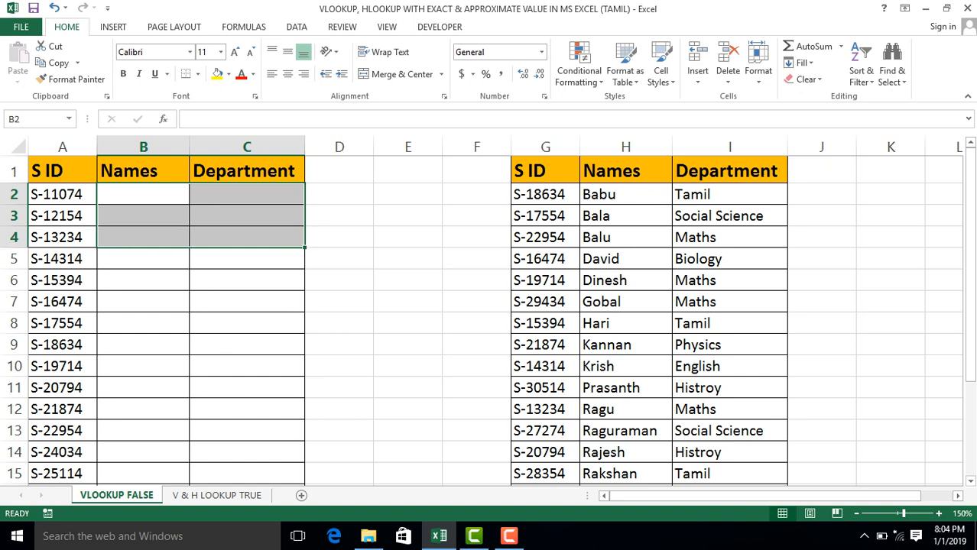
left_click(143, 171)
Copy the first S ID from A2 and search for it in the reference table's S ID column G.
left_click(63, 194)
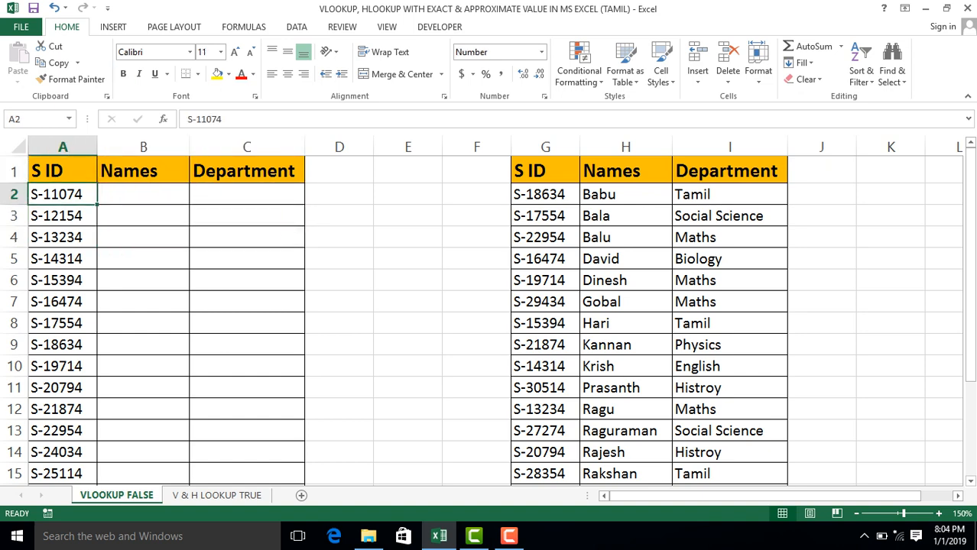
key("ctrl+c")
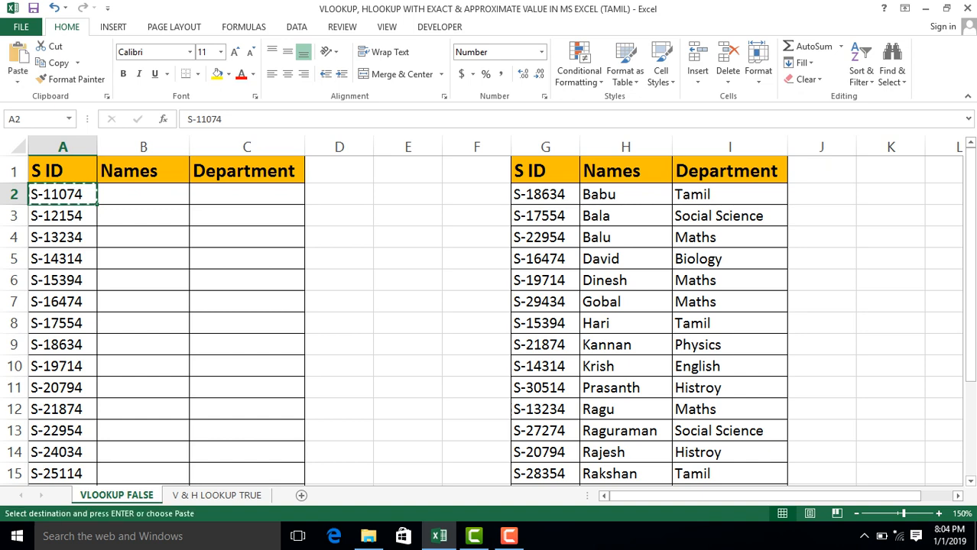
key("Right")
key("Right")
key("Right")
key("Right")
key("Right")
key("Right")
key("ctrl+space")
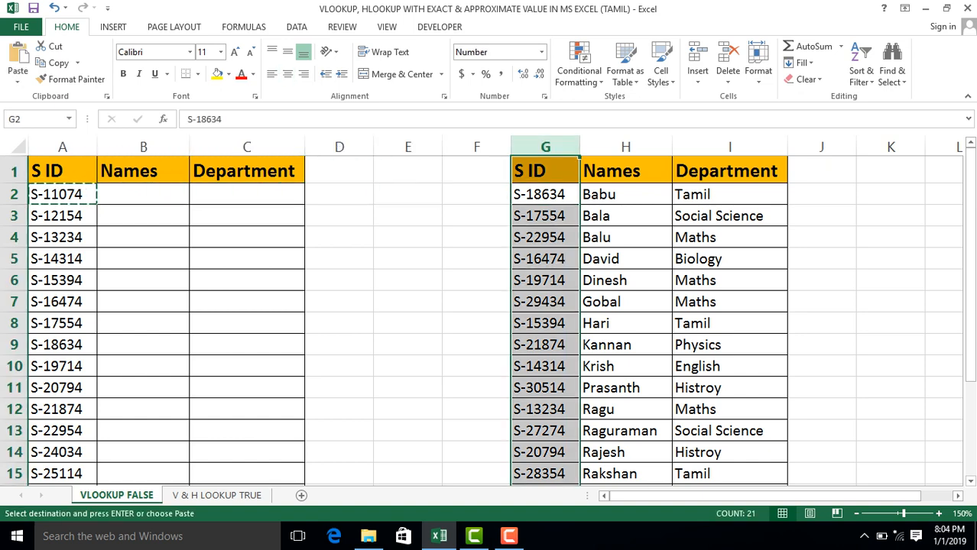
key("ctrl+f")
key("ctrl+v")
key("Return")
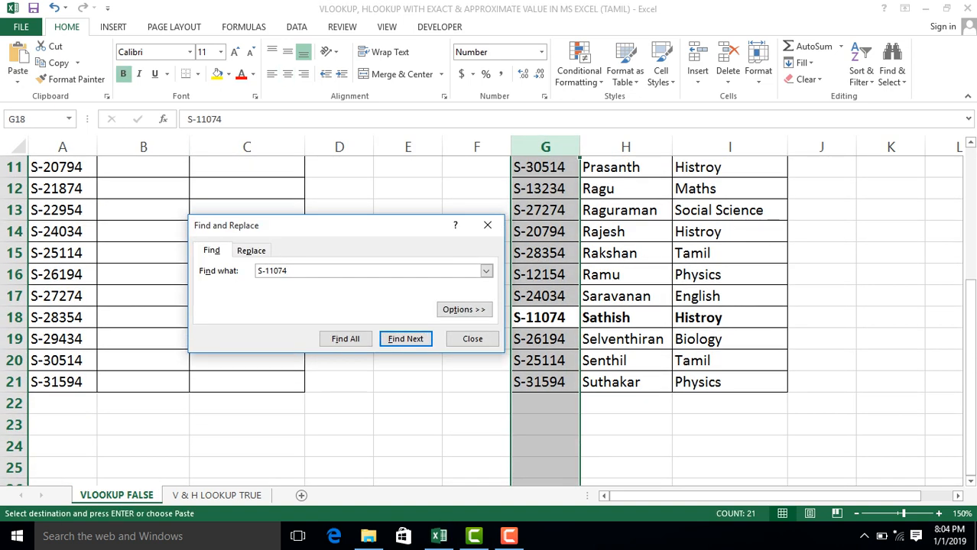
key("Escape")
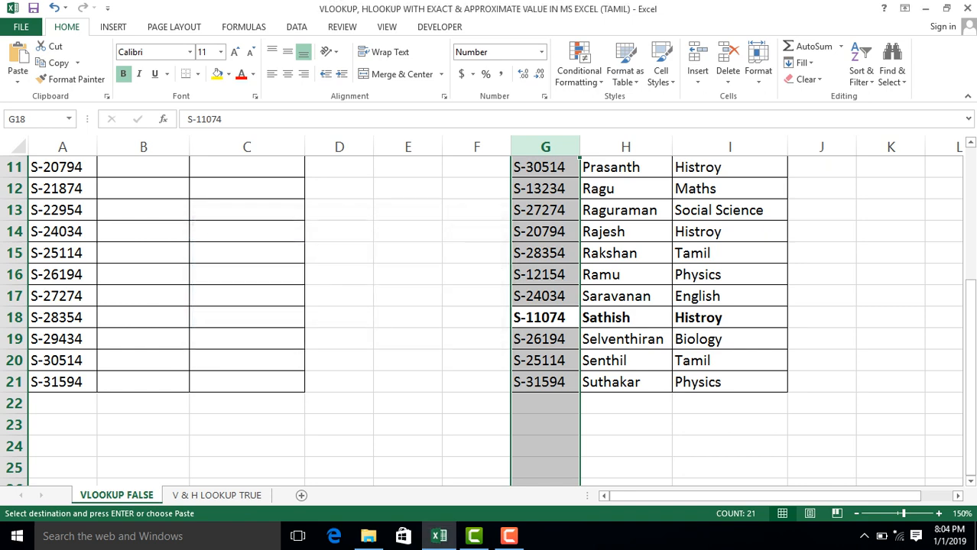
Examine the matching record in G18:I18, return to the top of the sheet and cancel the pending copy.
key("shift+BackSpace")
key("shift+Right")
key("shift+Right")
key("shift+Right")
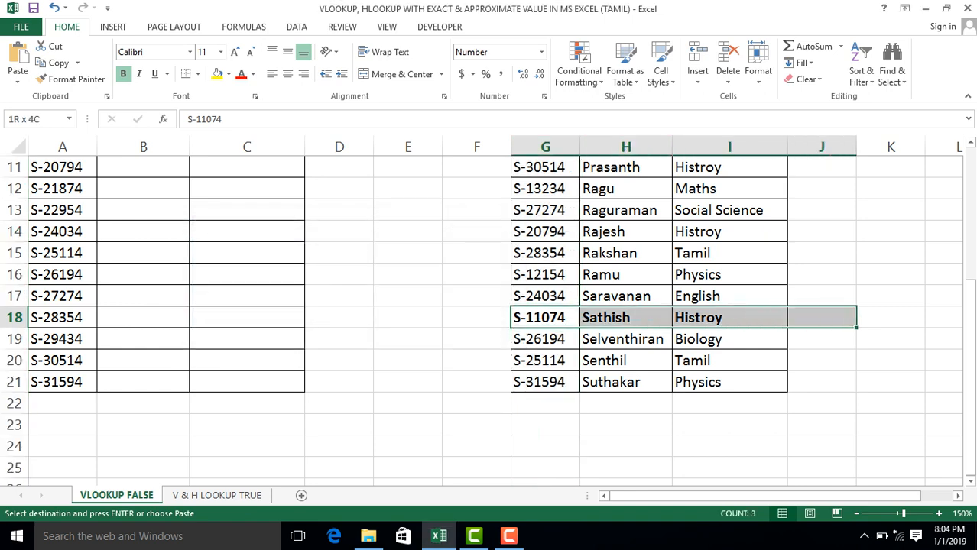
key("shift+Left")
key("ctrl+Up")
key("Left")
key("Left")
key("Left")
key("Left")
key("Left")
key("Left")
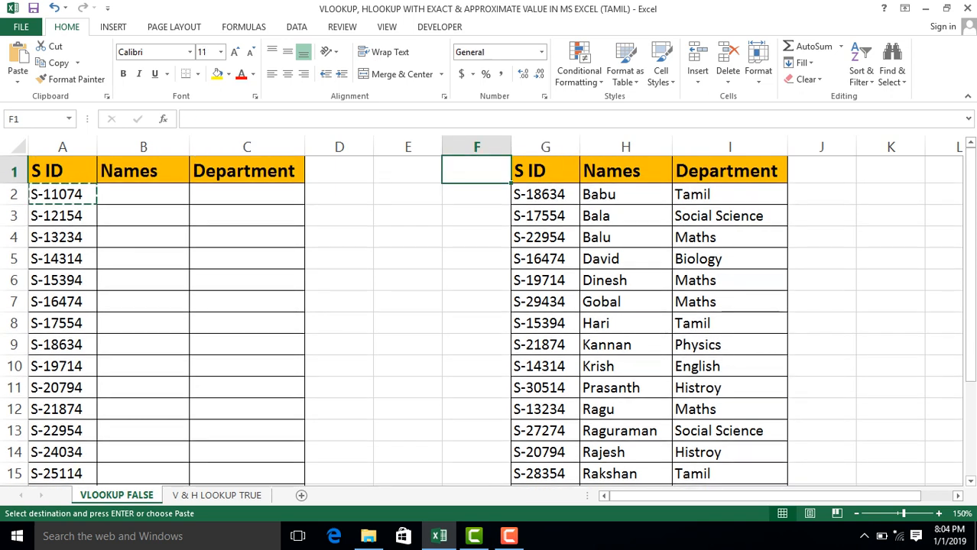
key("Escape")
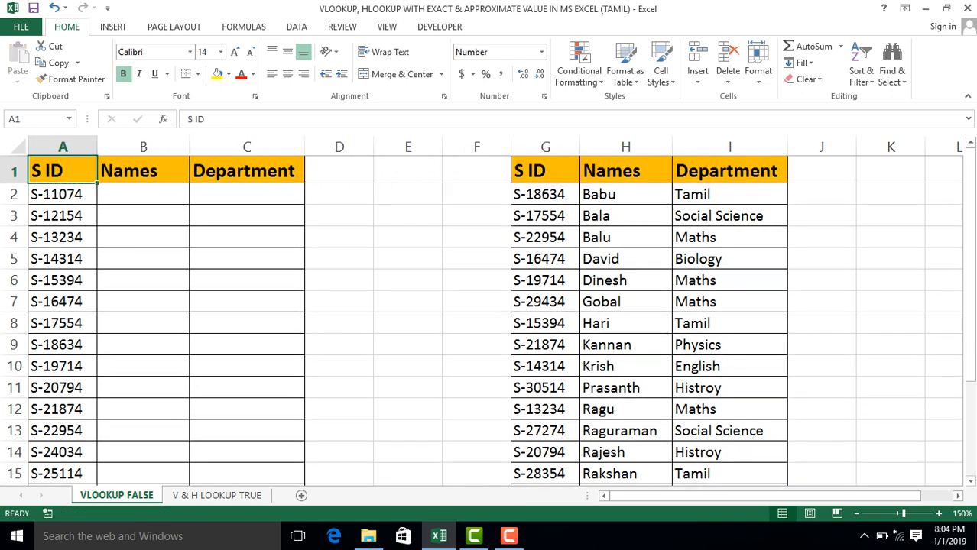
Compare the first record's S ID and blank Names and Department cells with the reference table's S ID column.
key("Down")
key("Up")
key("Right")
key("Down")
key("Left")
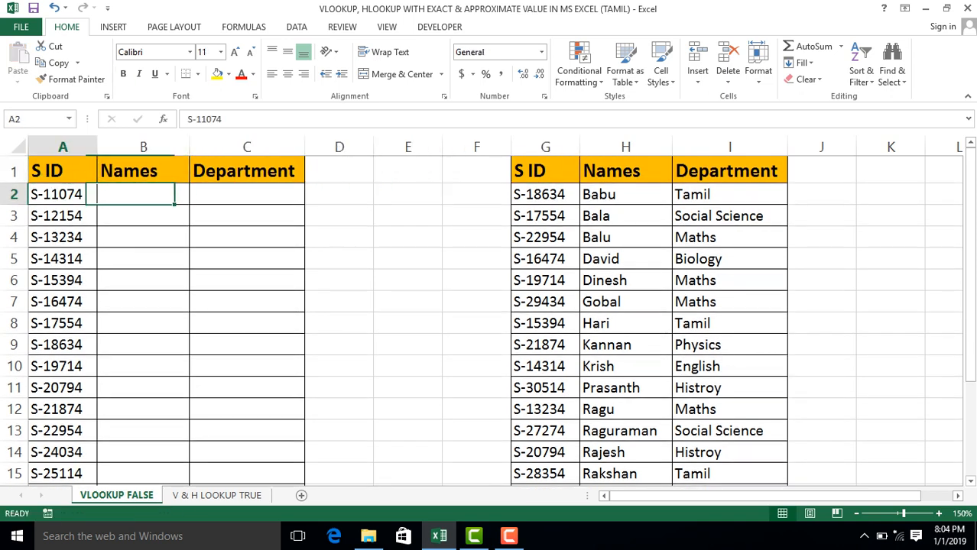
key("Right")
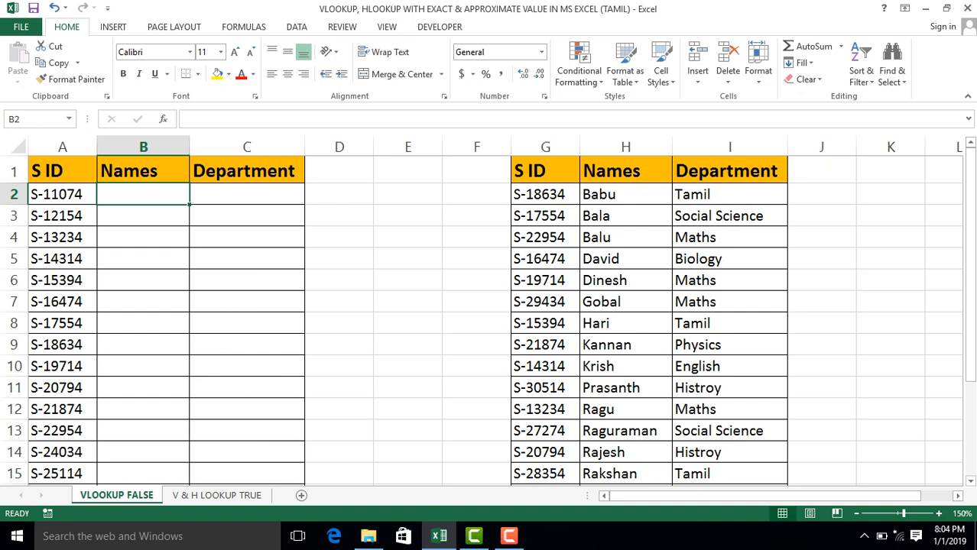
key("ctrl+Right")
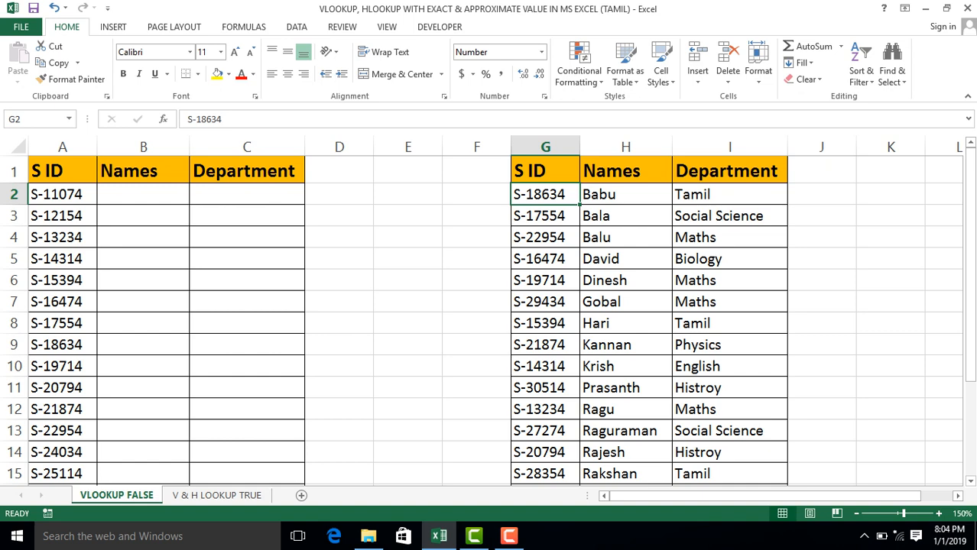
left_click(143, 215)
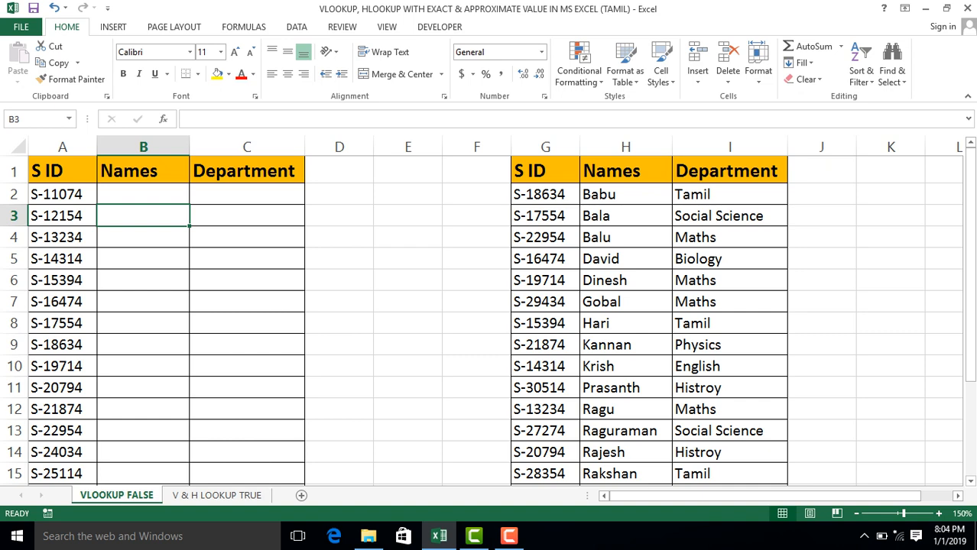
left_click(143, 194)
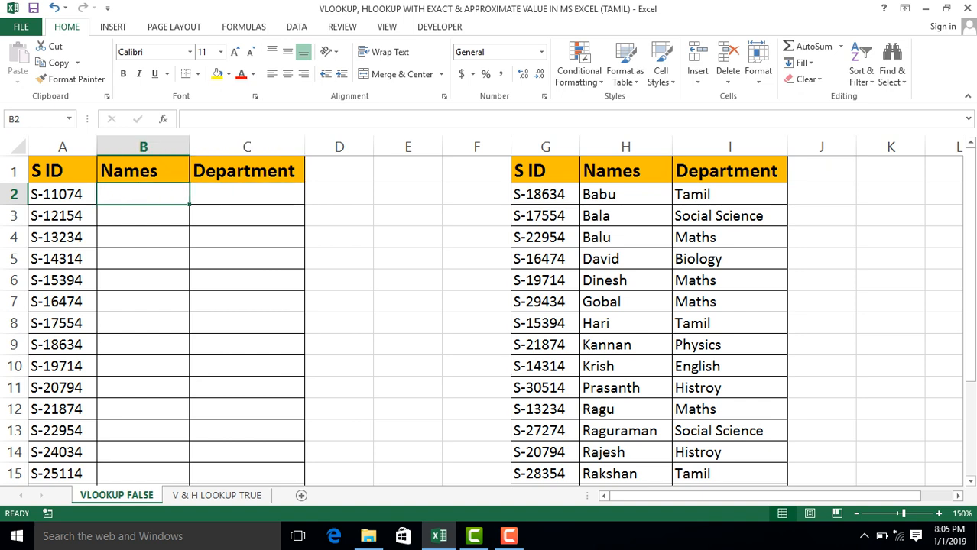
key("shift+Right")
key("Left")
key("Right")
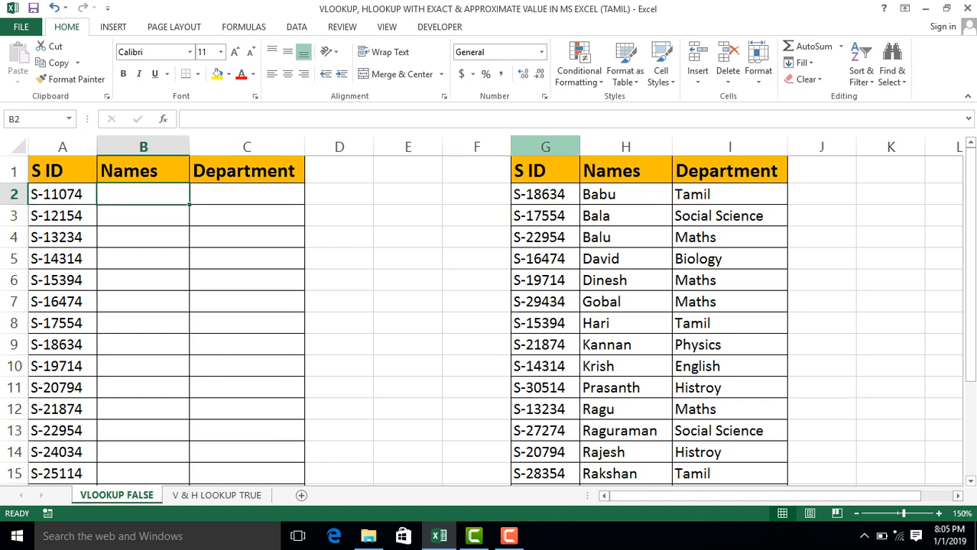
left_click(545, 147)
Start a VLOOKUP formula in B2 with A2 as the lookup value.
left_click(143, 194)
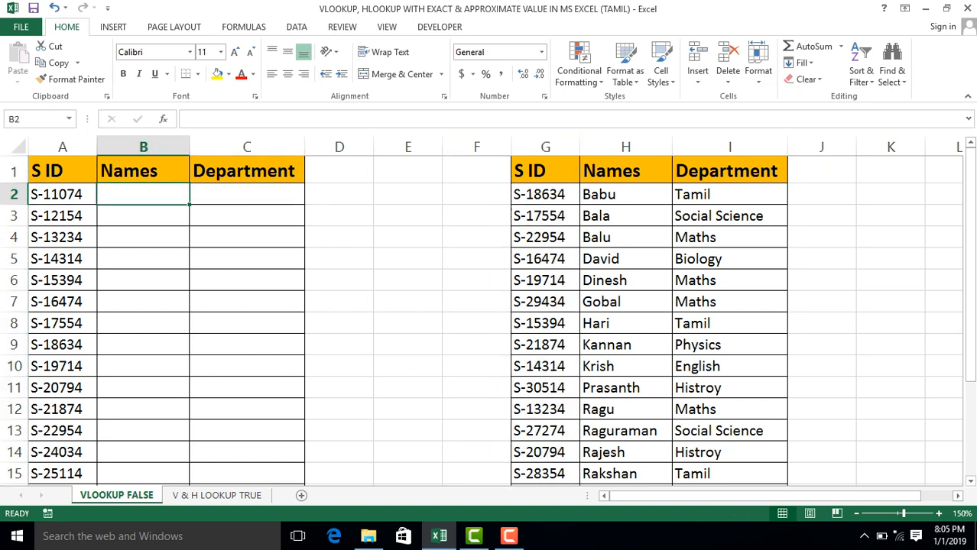
type("=vl")
key("Tab")
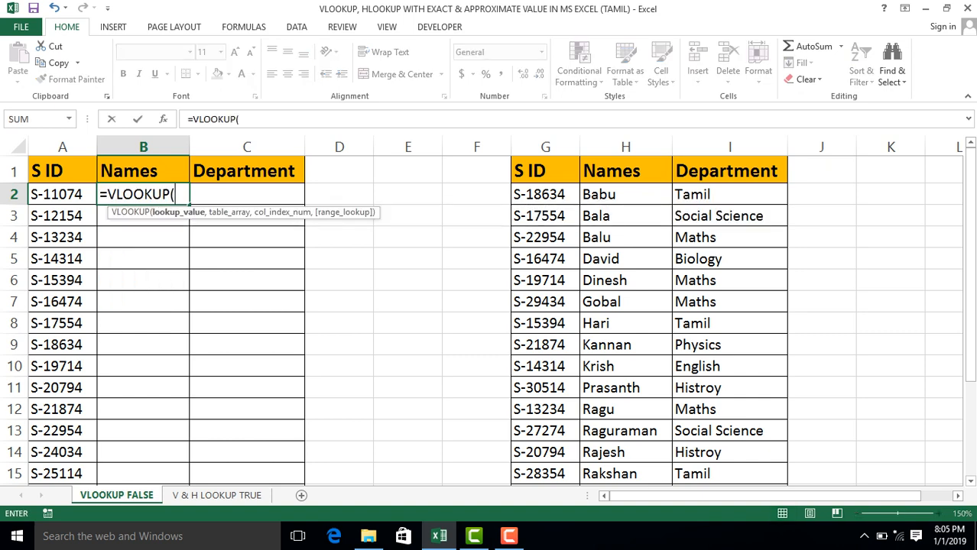
left_click(63, 194)
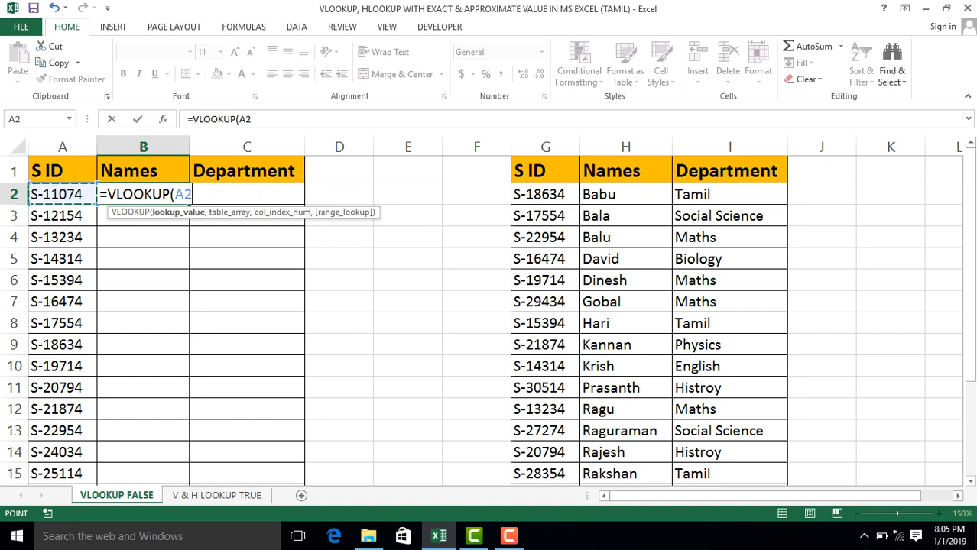
type(",")
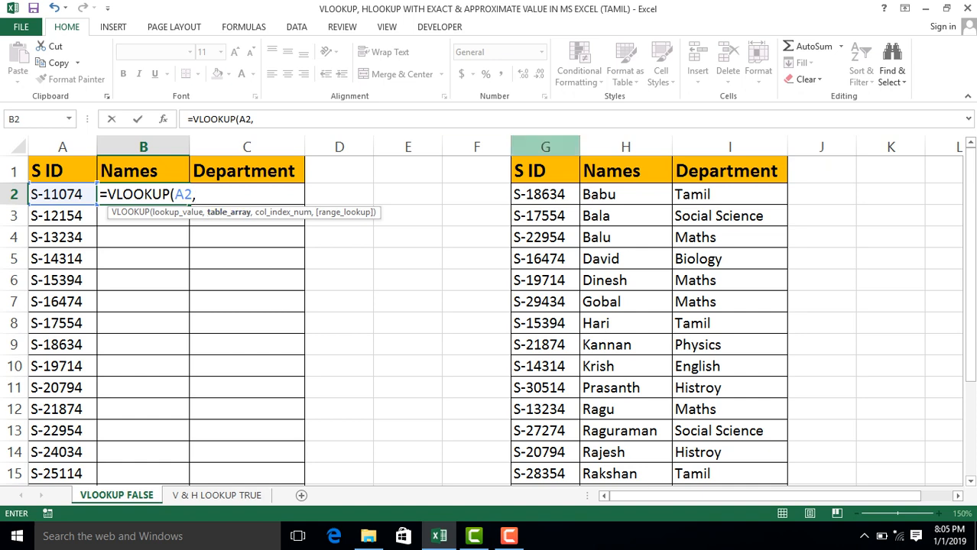
Set the formula's table array to the reference table's columns G:I.
left_click(545, 146)
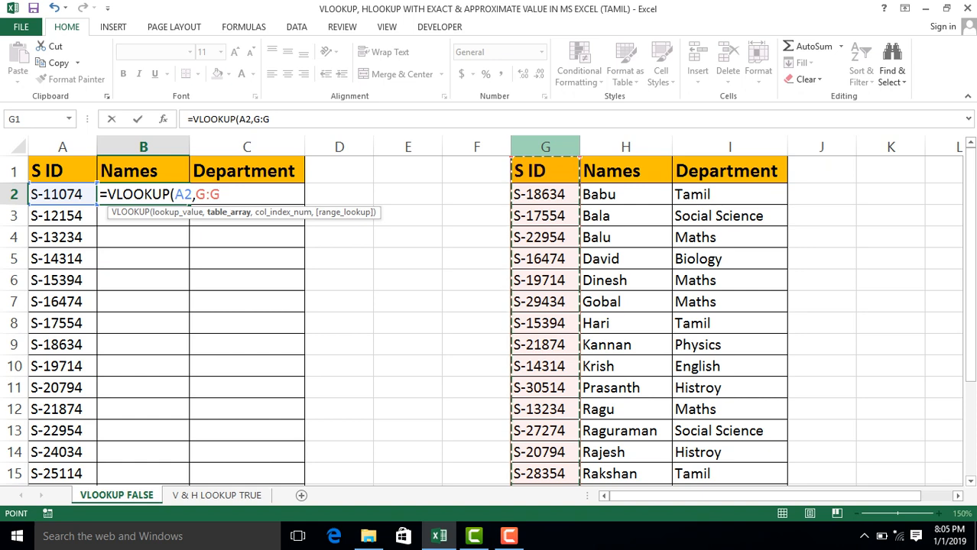
left_click_drag(545, 146, 719, 146)
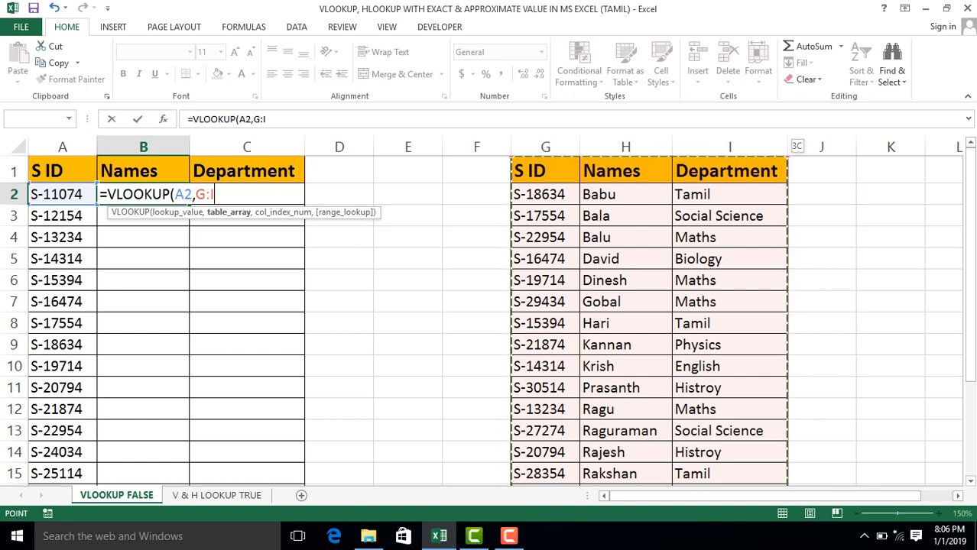
left_click_drag(730, 147, 626, 147)
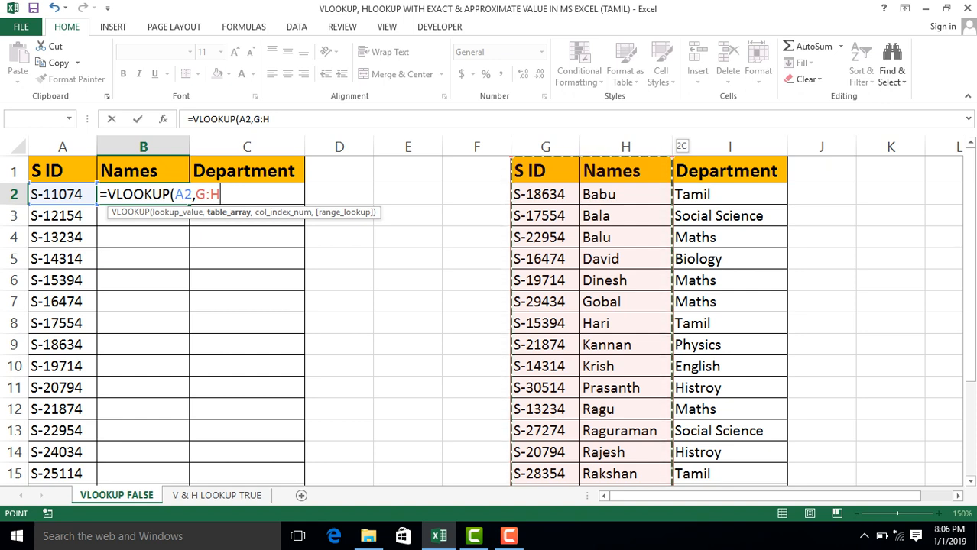
left_click_drag(674, 147, 792, 146)
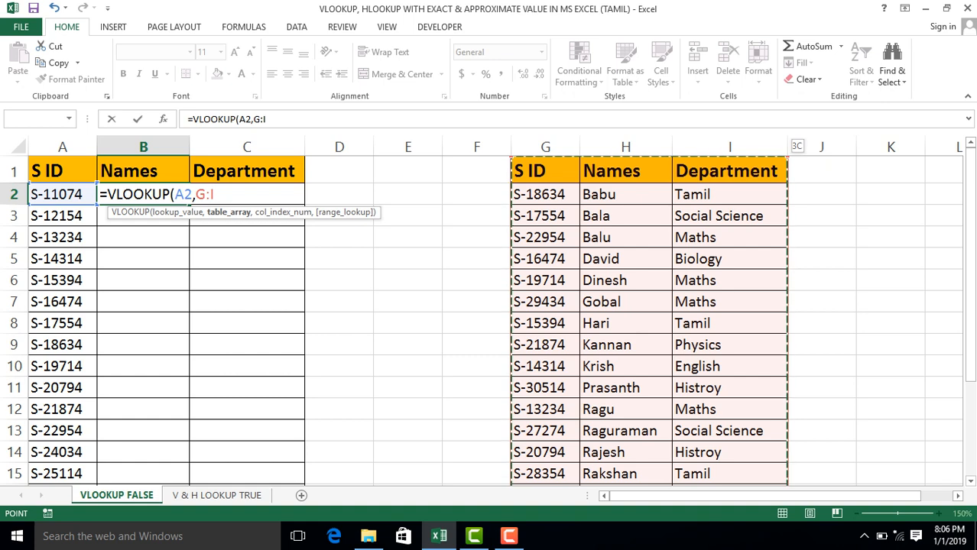
type(",")
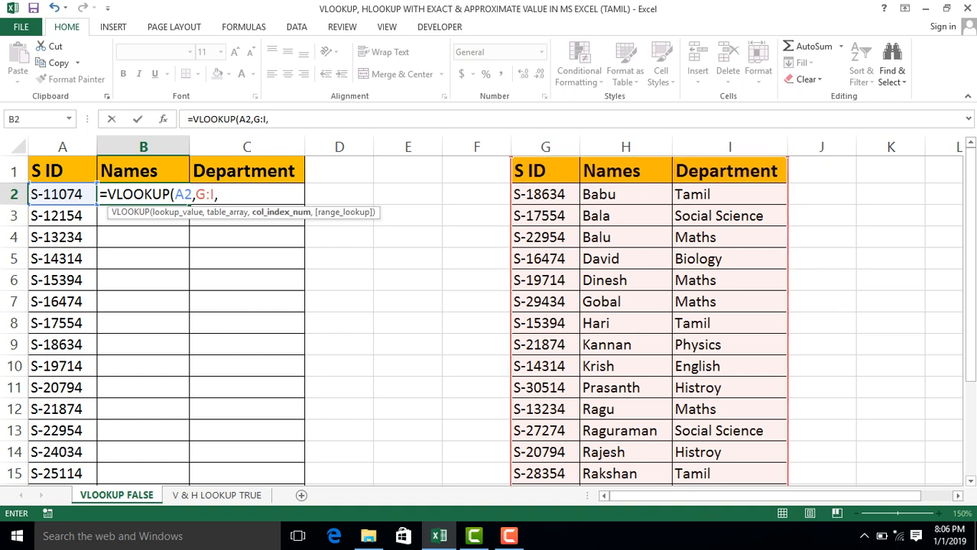
type("2,")
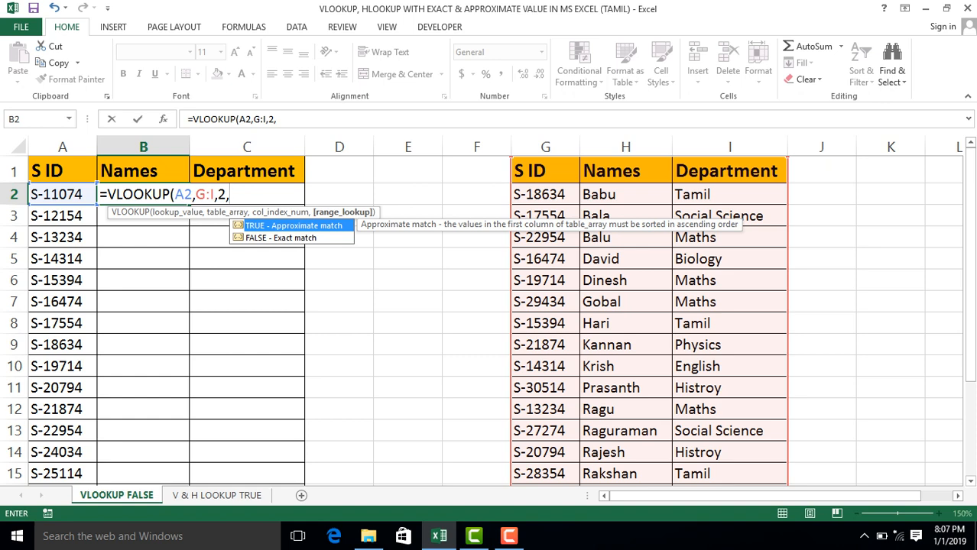
Complete the B2 formula with column index 2 and exact match 0, giving =VLOOKUP(A2,G:I,2,0).
type("0")
key("BackSpace")
type("False")
key("BackSpace")
key("BackSpace")
key("BackSpace")
type("0)")
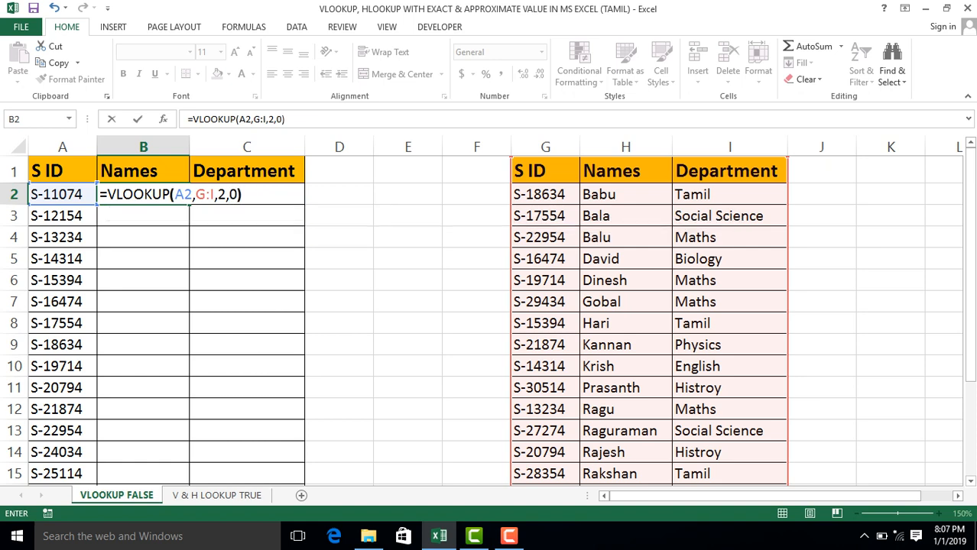
key("Return")
Fill the VLOOKUP formula from B2 down the rest of the Names column and reselect B2.
left_click(143, 194)
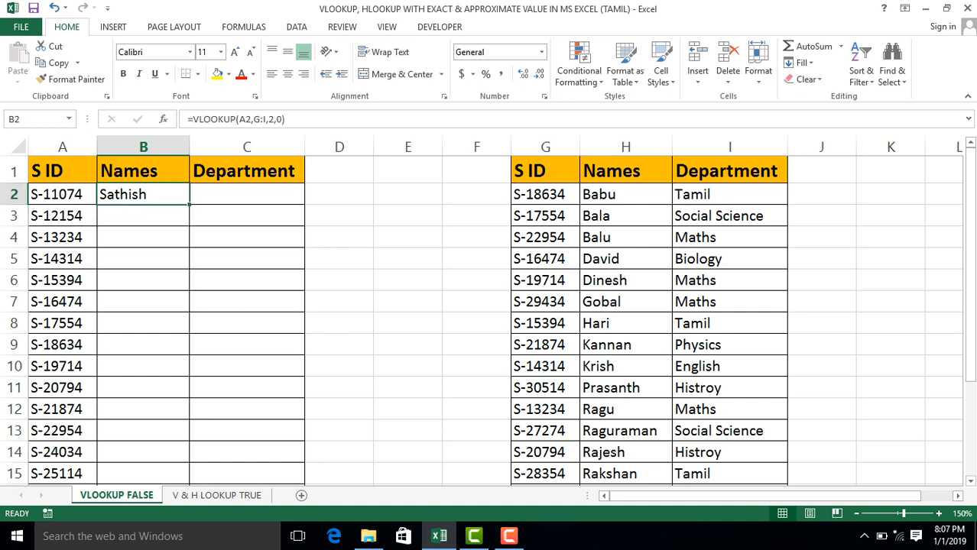
double_click(189, 205)
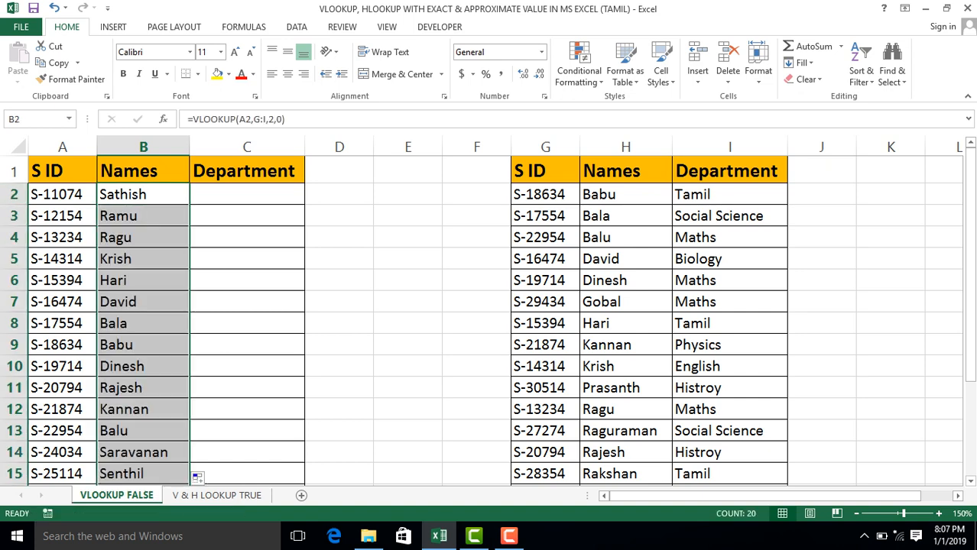
left_click(143, 194)
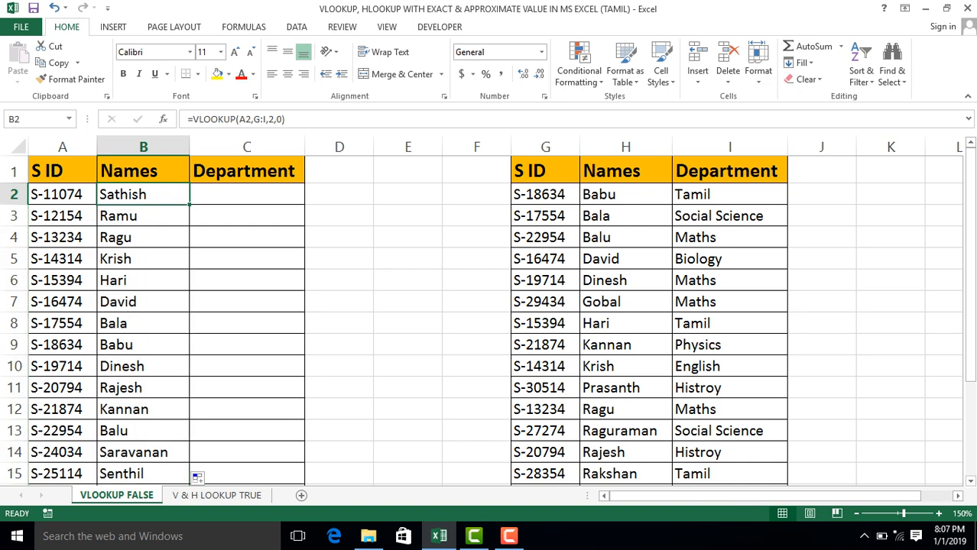
Clear the reference table's S ID in G4 to test the lookup, and undo the deletion.
left_click(545, 238)
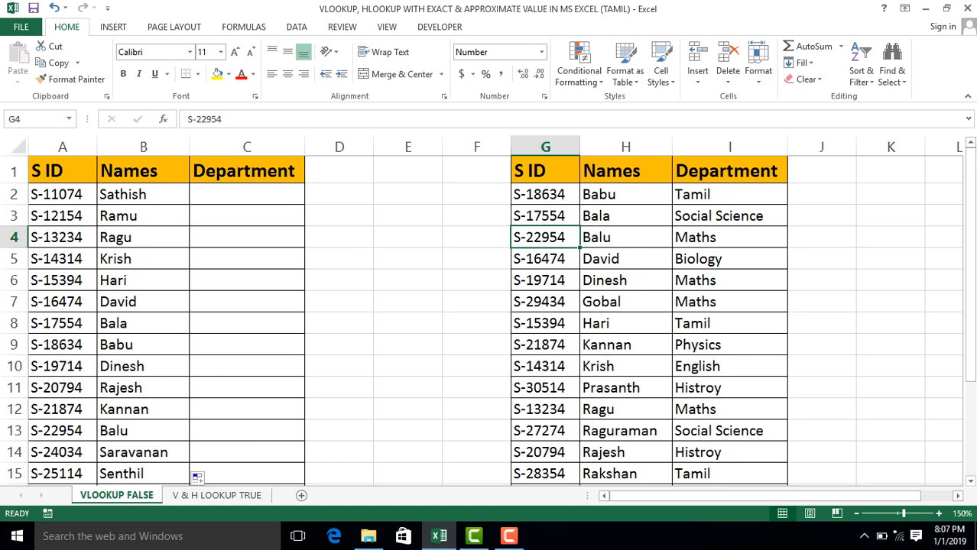
key("Delete")
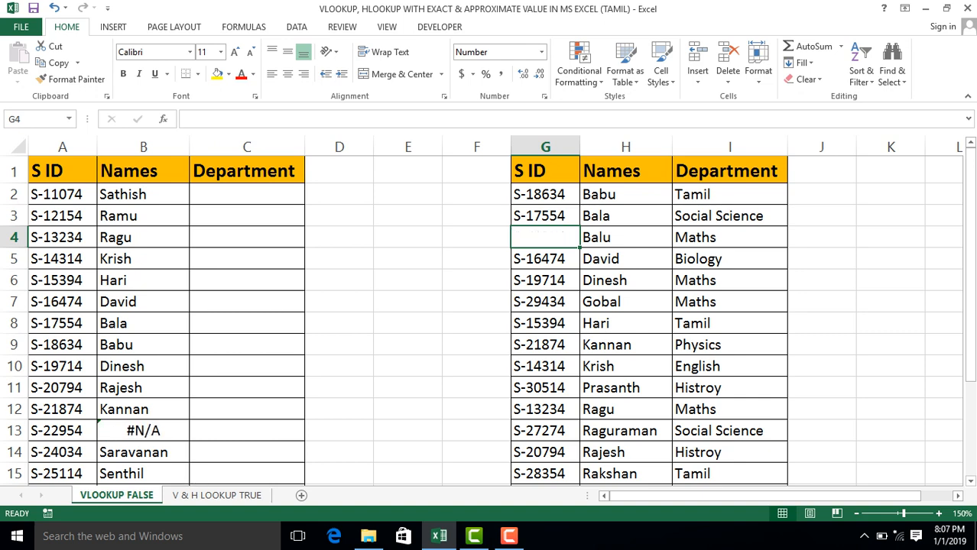
key("ctrl+z")
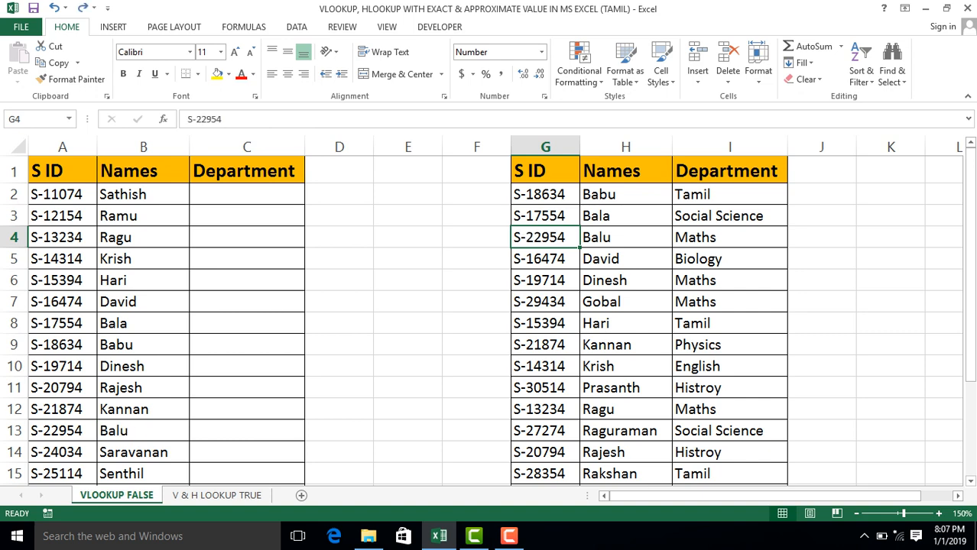
Clear the name in H4 of the reference table to test the lookup with a blank source value.
left_click(626, 238)
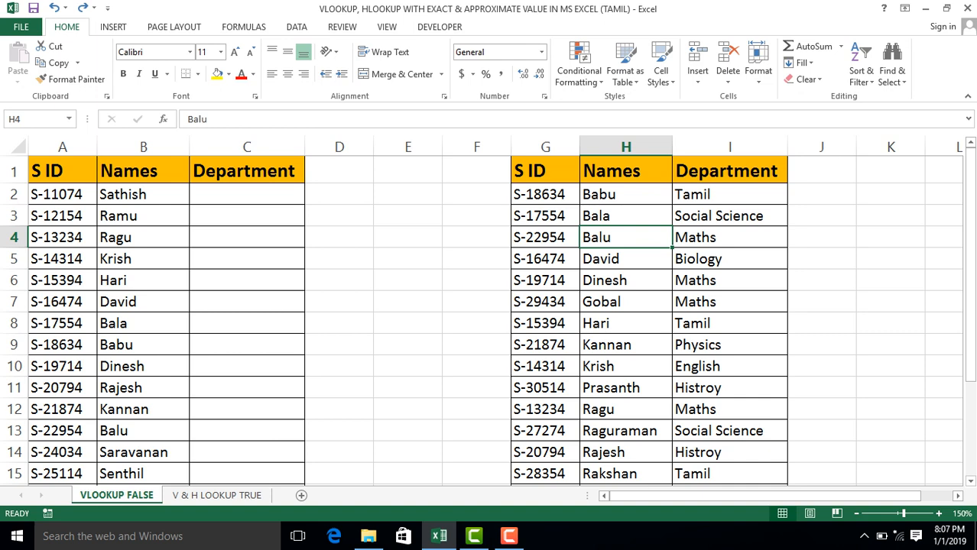
key("Delete")
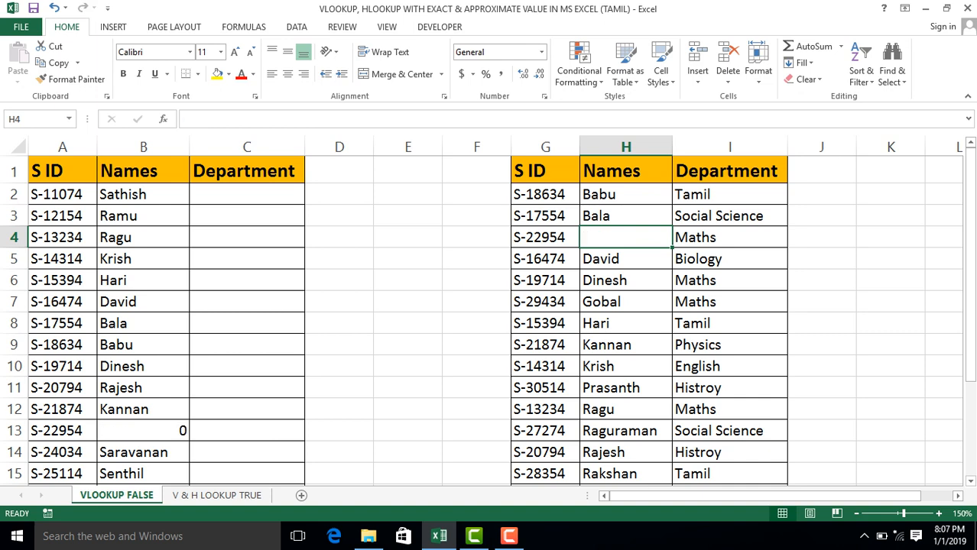
Inspect the lookup formula in B13 and undo the clearing of the name in H4.
left_click(143, 431)
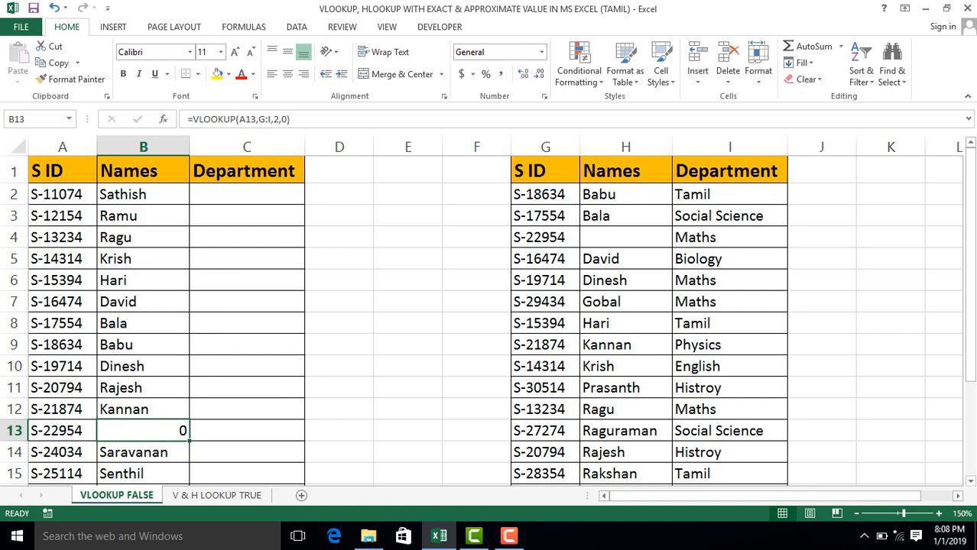
key("ctrl+z")
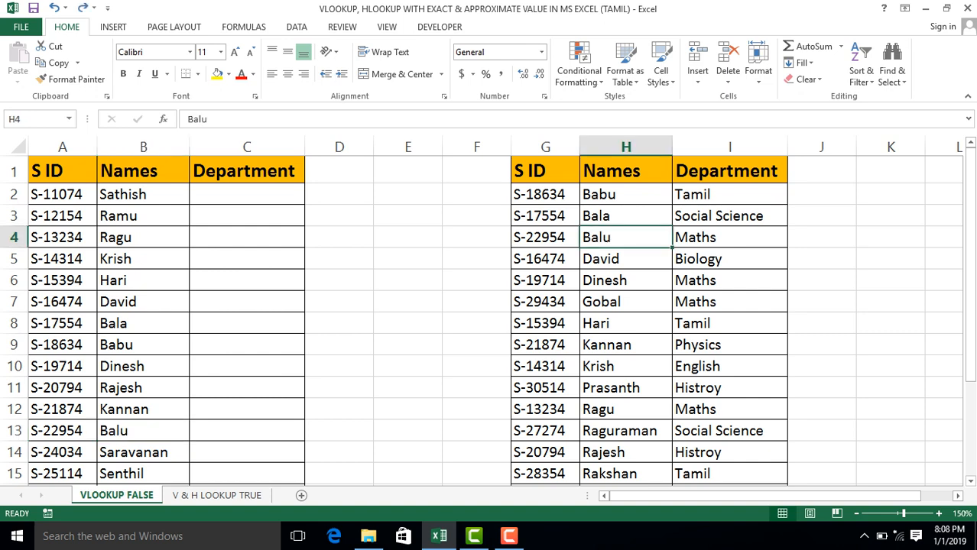
Copy the VLOOKUP formula cell B2 and paste it into C2 of the Department column.
left_click(143, 195)
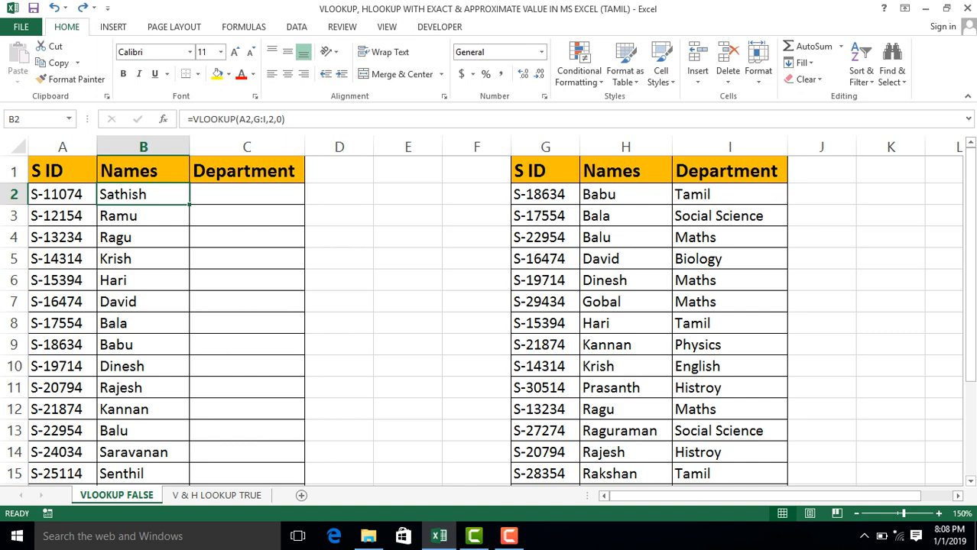
key("ctrl+c")
left_click(247, 195)
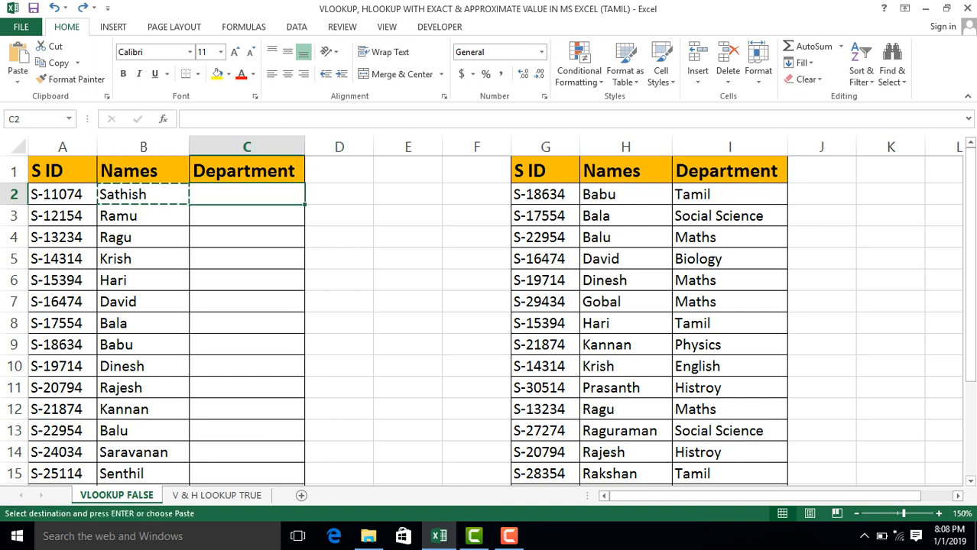
key("ctrl+v")
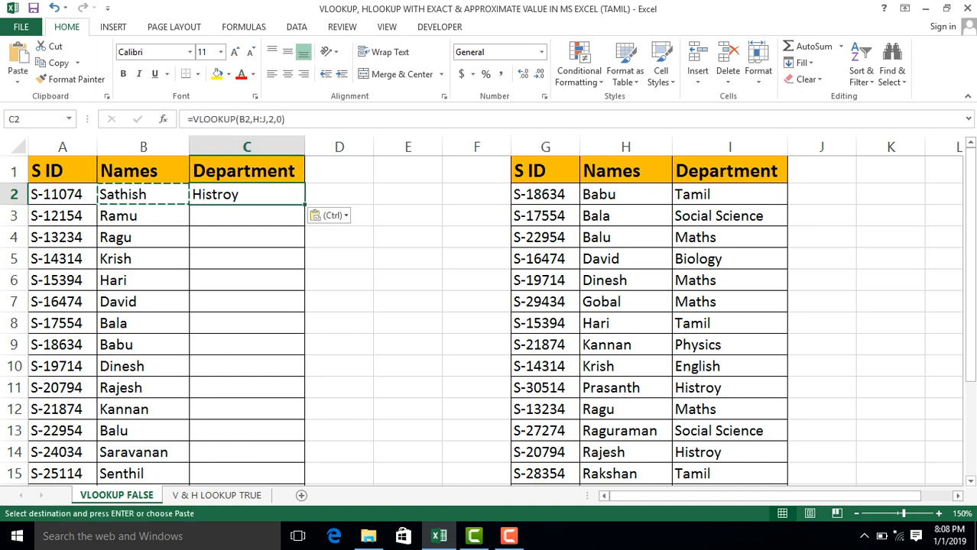
left_click(338, 194)
left_click(247, 194)
key("Escape")
left_click(339, 194)
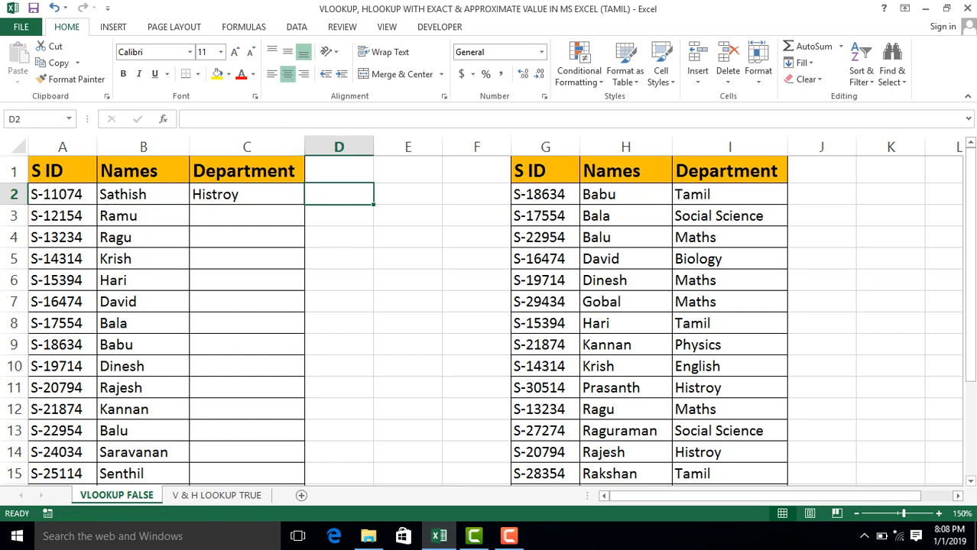
Correct the C2 formula's lookup value to A2, table array to G:I and column index to 3, giving =VLOOKUP(A2,G:I,3,0).
left_click(247, 194)
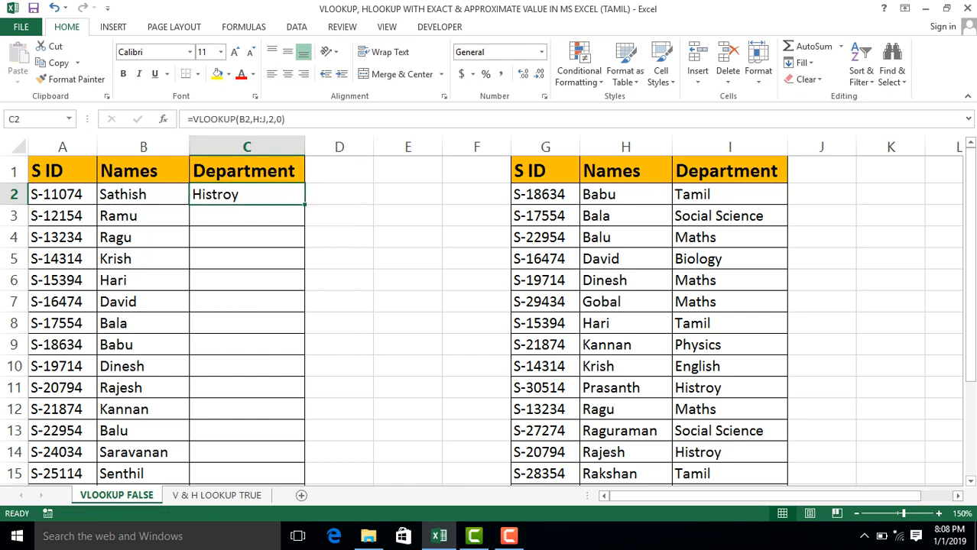
key("F2")
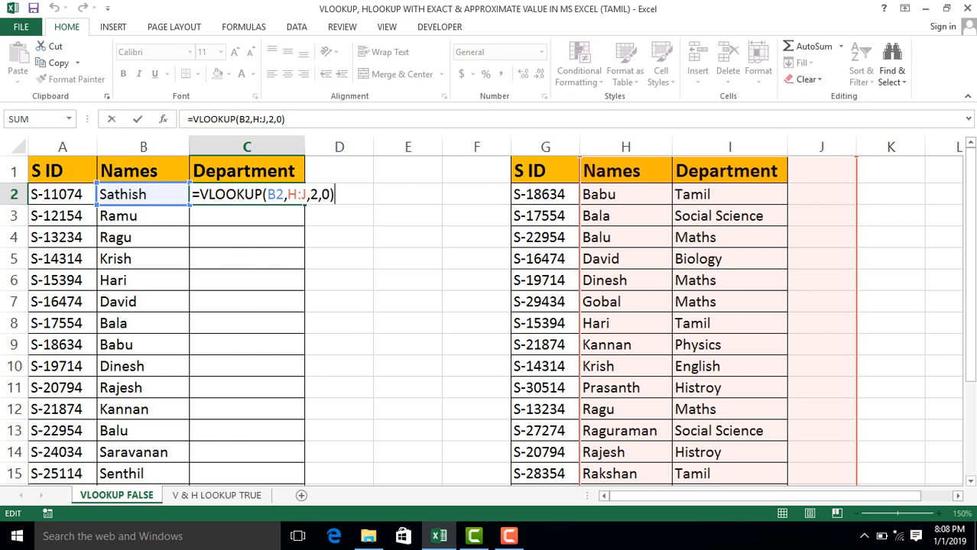
left_click_drag(143, 205, 62, 205)
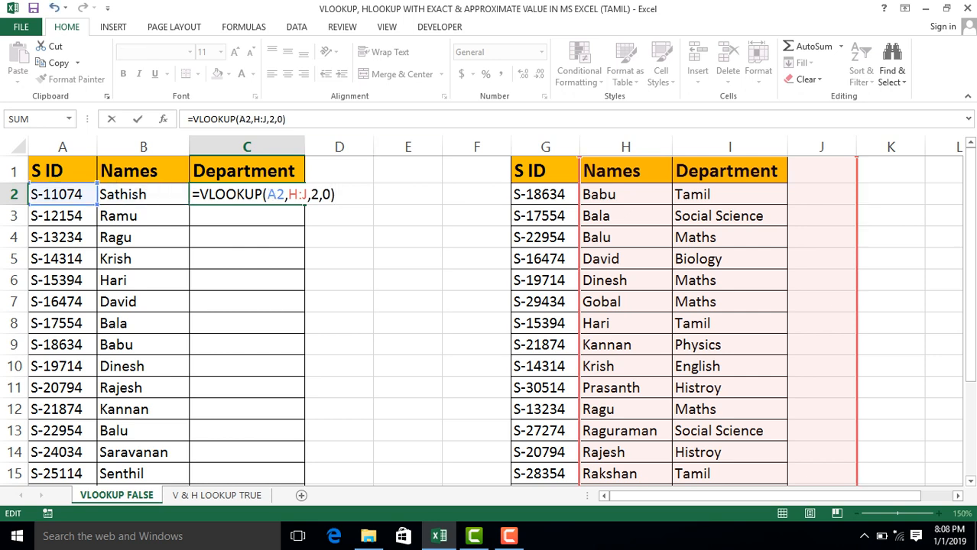
left_click_drag(580, 258, 511, 259)
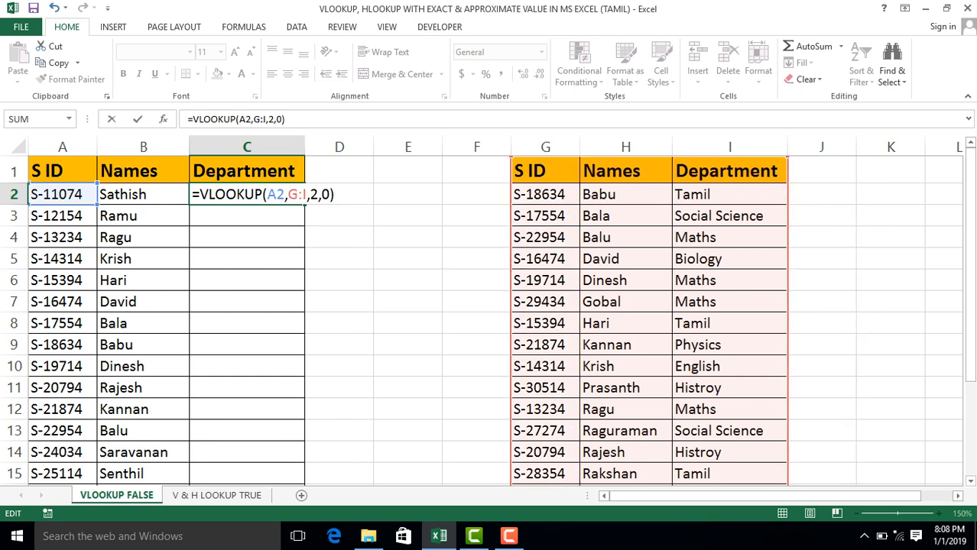
left_click(310, 195)
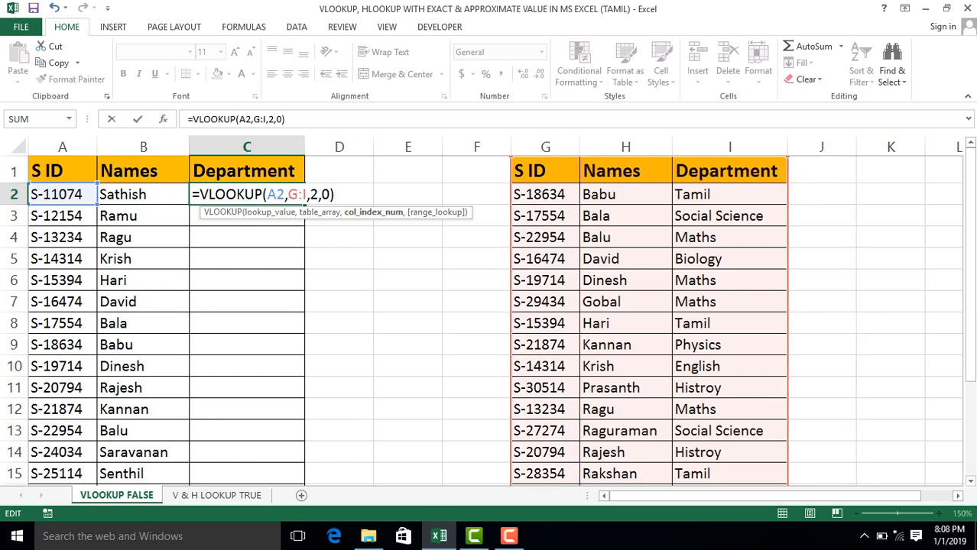
key("Delete")
type("3")
key("Return")
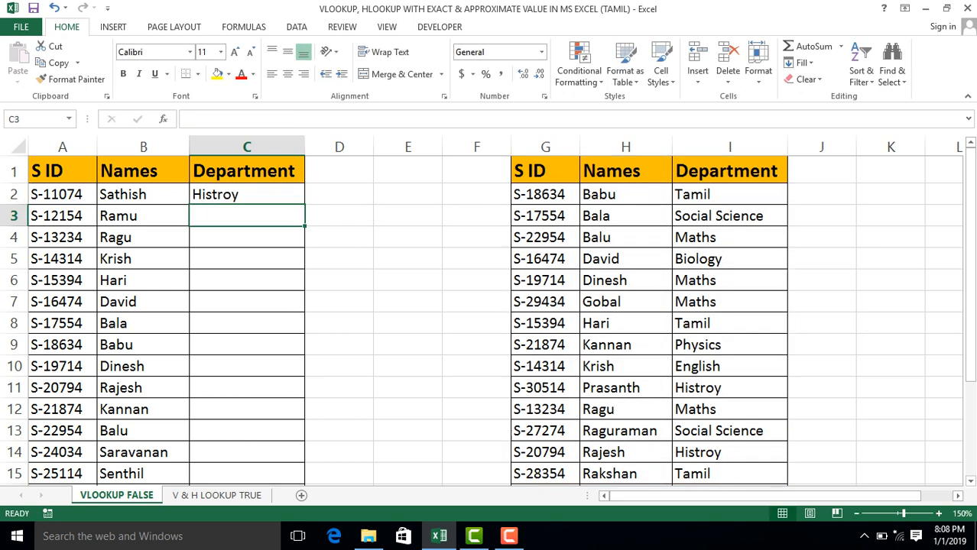
left_click(247, 194)
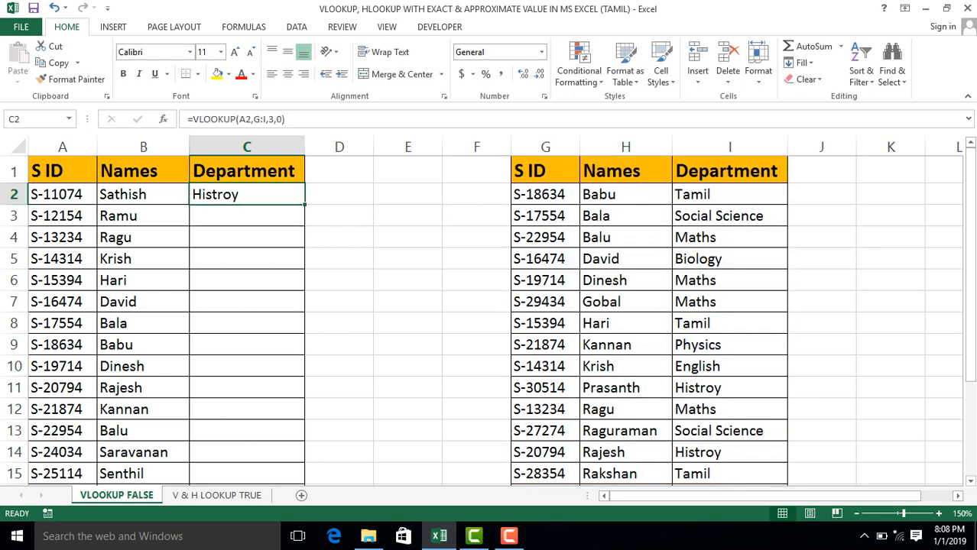
Copy the formula text from inside B2 and paste it over C2 so the references stay the same.
left_click(143, 194)
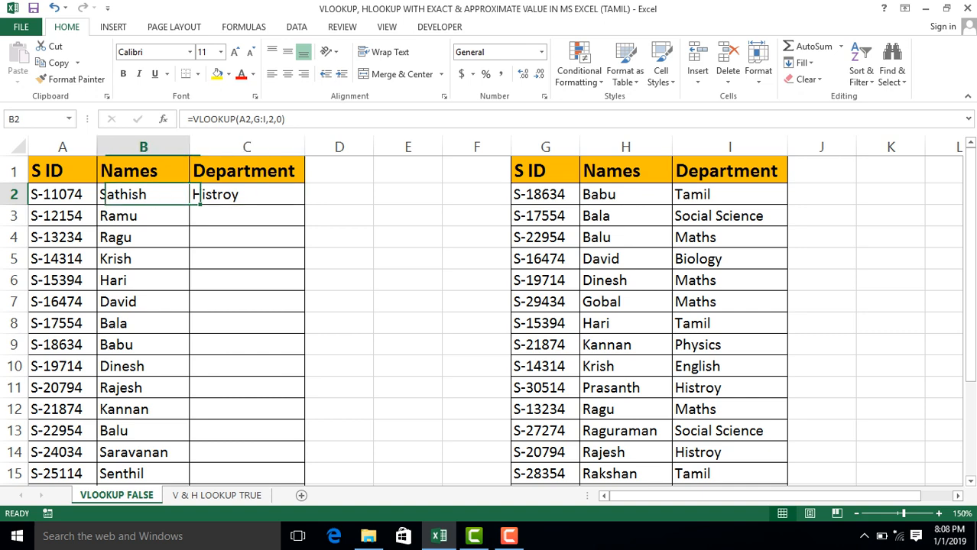
key("F2")
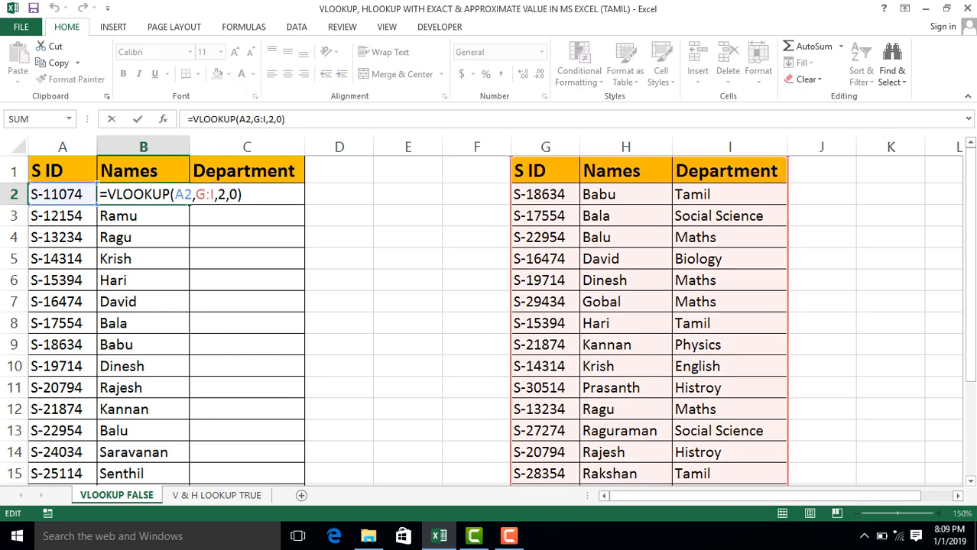
key("shift+Home")
key("ctrl+c")
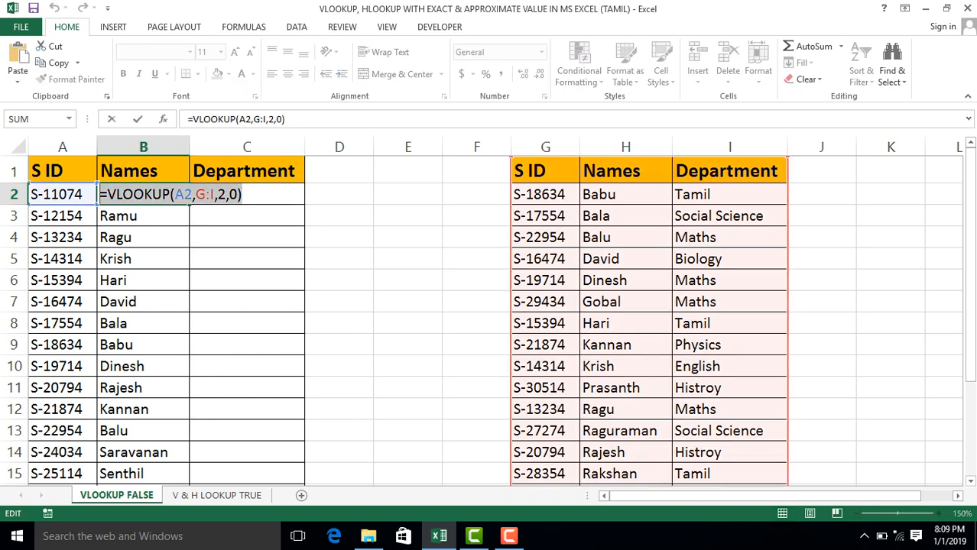
key("Escape")
left_click(247, 195)
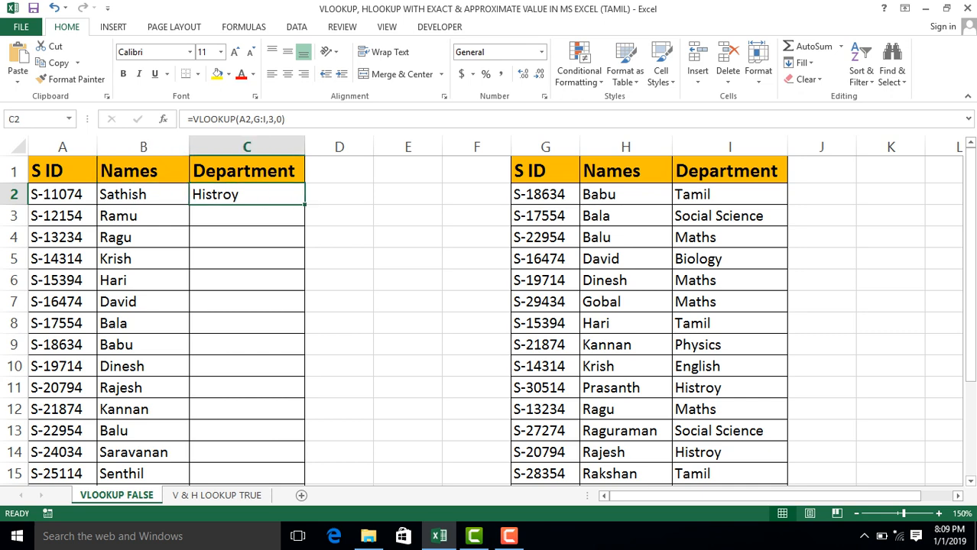
key("ctrl+v")
Set the column index of the pasted C2 formula to 3 and reselect C2.
key("F2")
key("Left")
key("Left")
key("Left")
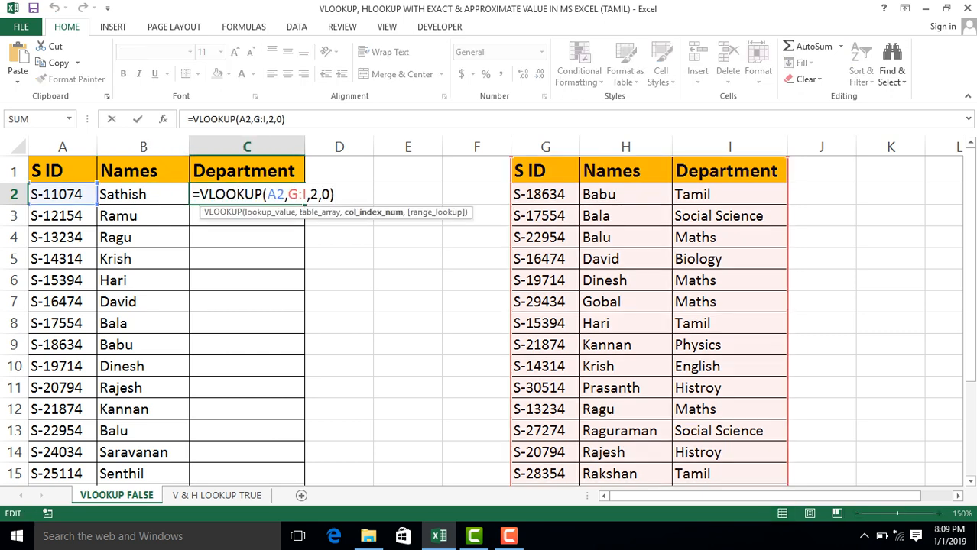
key("BackSpace")
type("3")
key("Return")
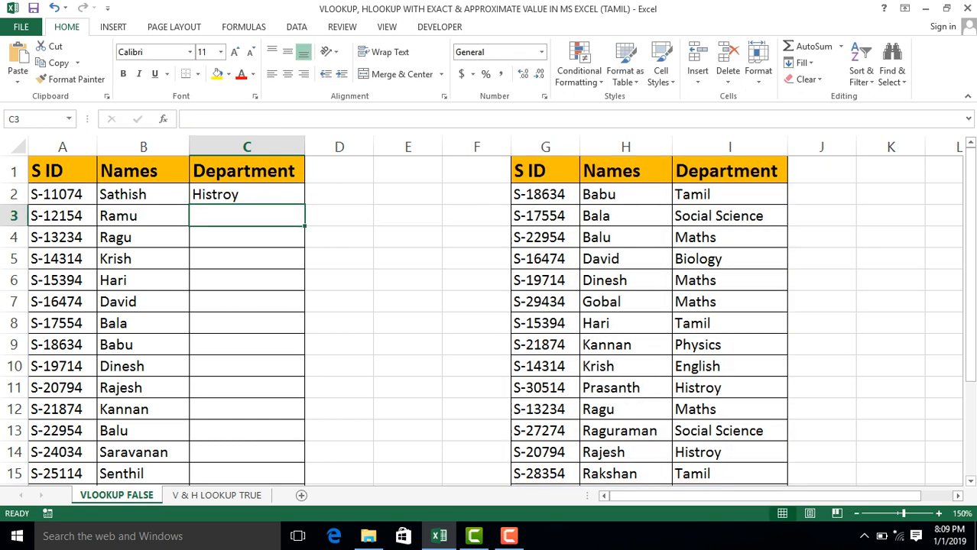
key("Up")
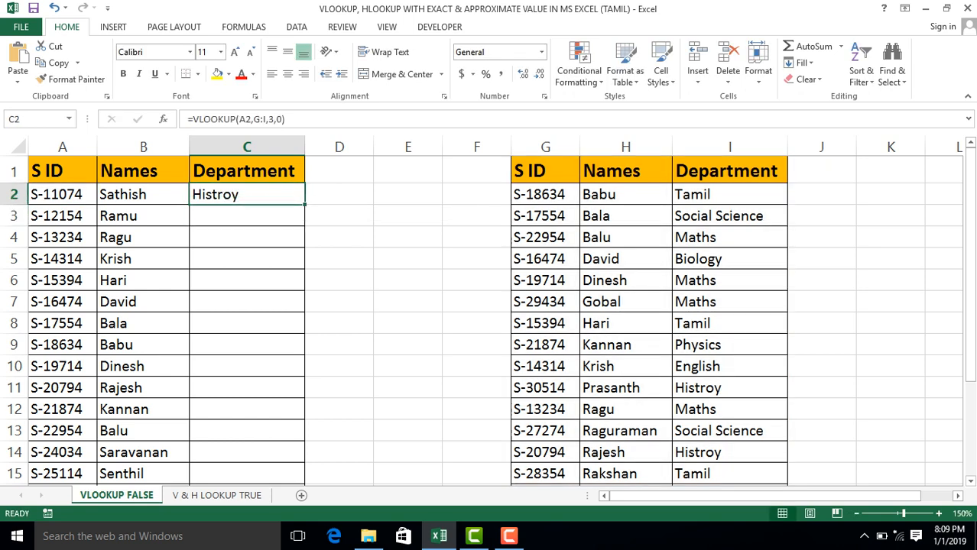
Clear the Names and Department cells from row 3 down to the end of the table.
key("Left")
key("Down")
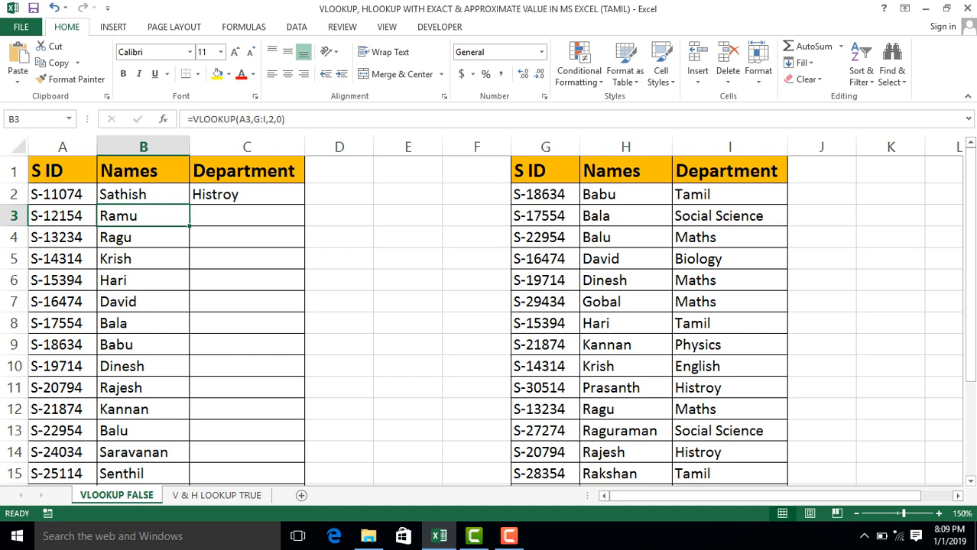
key("shift+Right")
key("ctrl+shift+Down")
key("Delete")
scroll(489, 322, "up", 2)
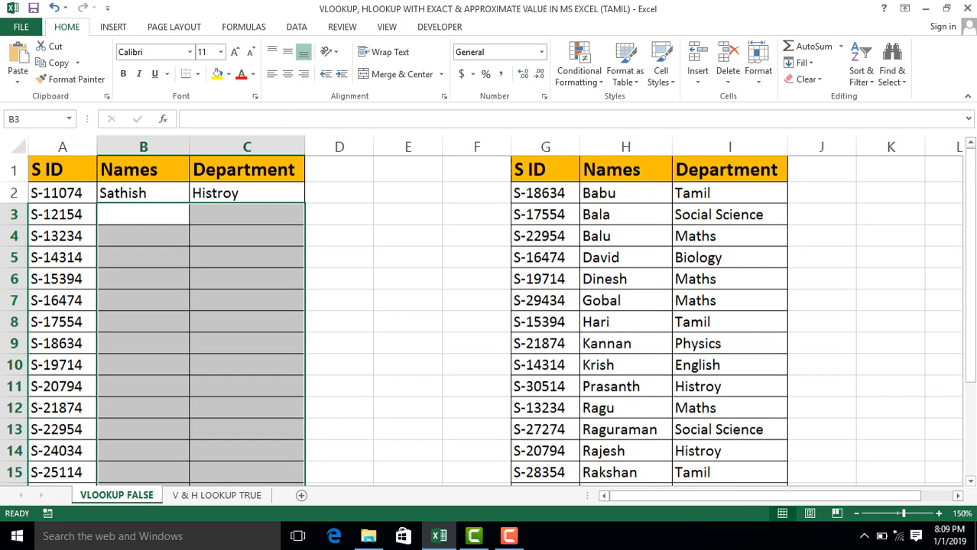
Clear the remaining VLOOKUP formulas in B2 and C2.
key("Up")
key("Right")
key("Left")
key("Right")
key("Left")
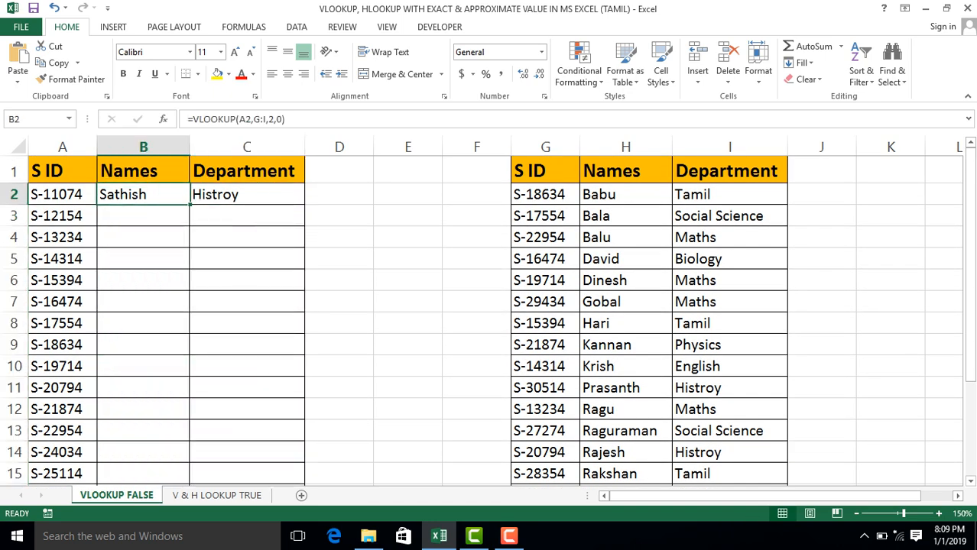
key("shift+Right")
key("Delete")
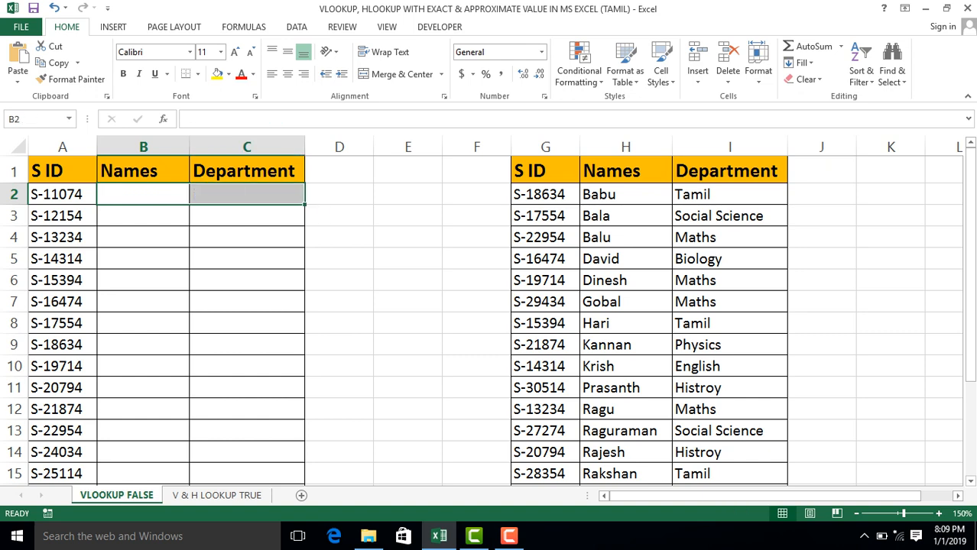
key("Left")
key("Right")
key("ctrl+c")
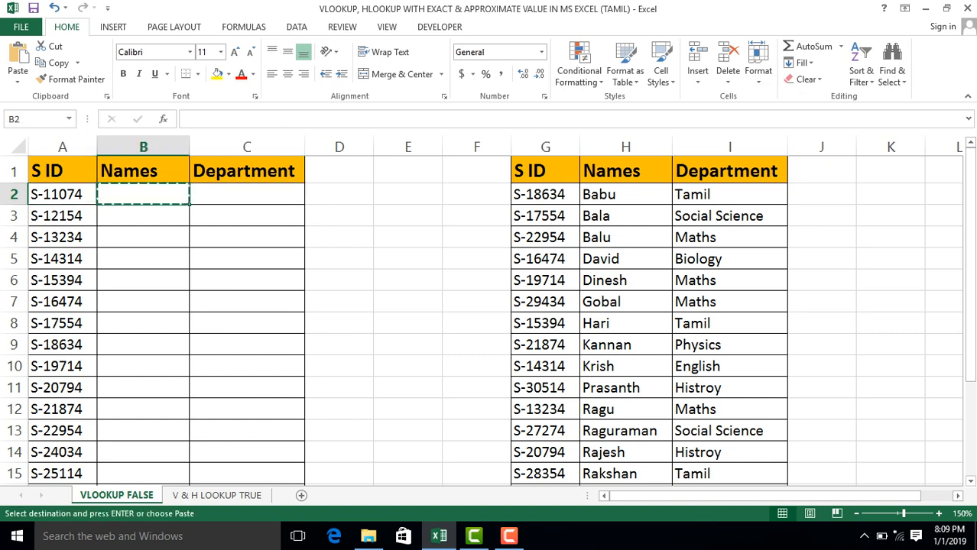
key("Right")
key("Left")
key("Right")
key("Left")
key("Escape")
Start a VLOOKUP formula in B2 with the column-locked lookup value $A2.
type("=vlo")
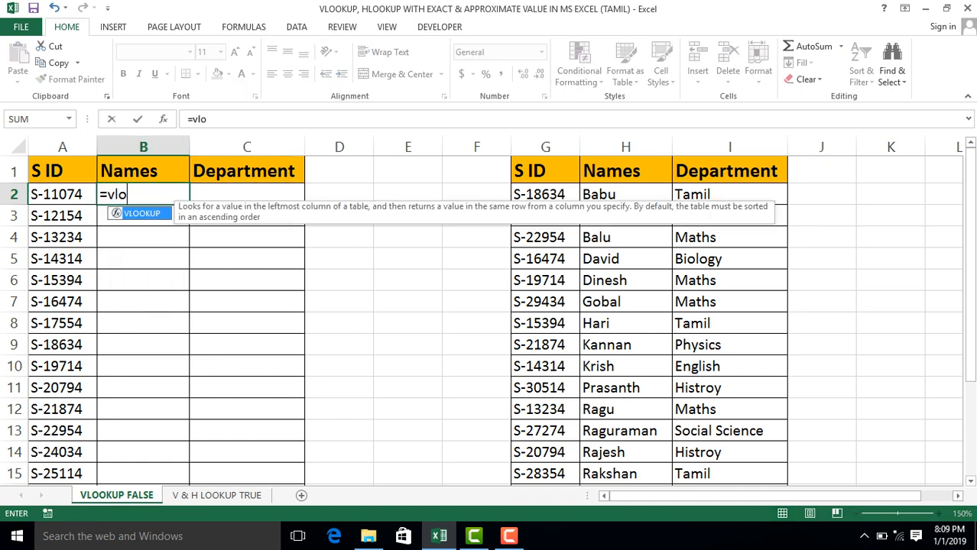
key("Tab")
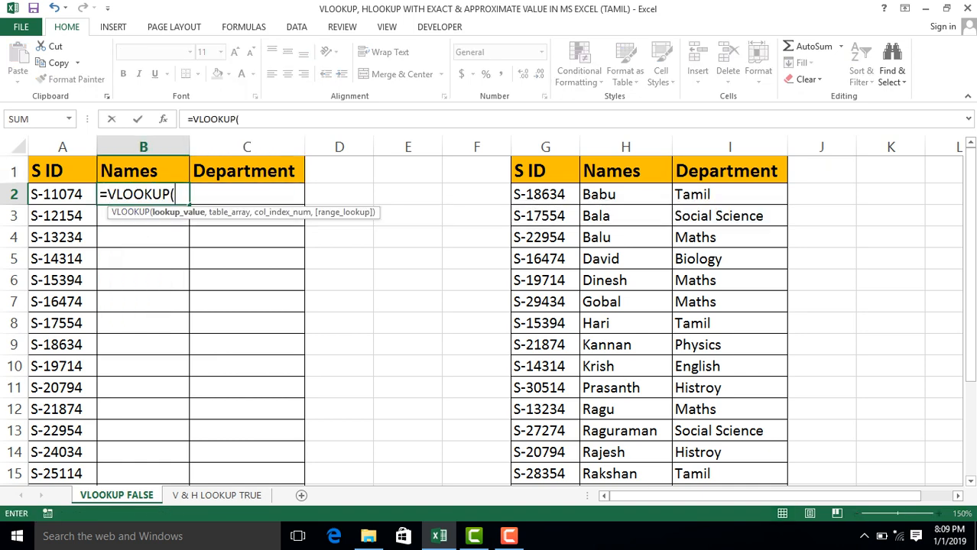
key("Left")
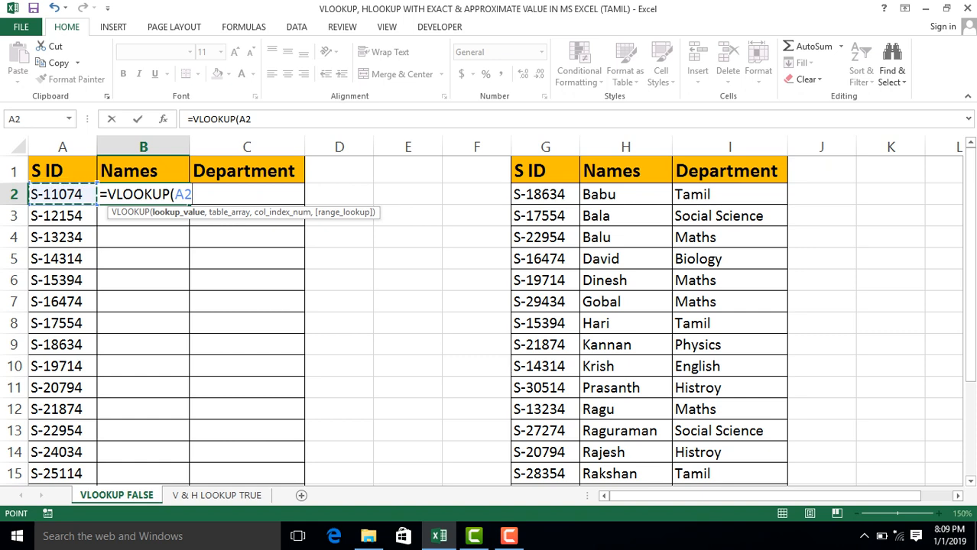
key("F4")
key("F4")
key("F4")
type(",")
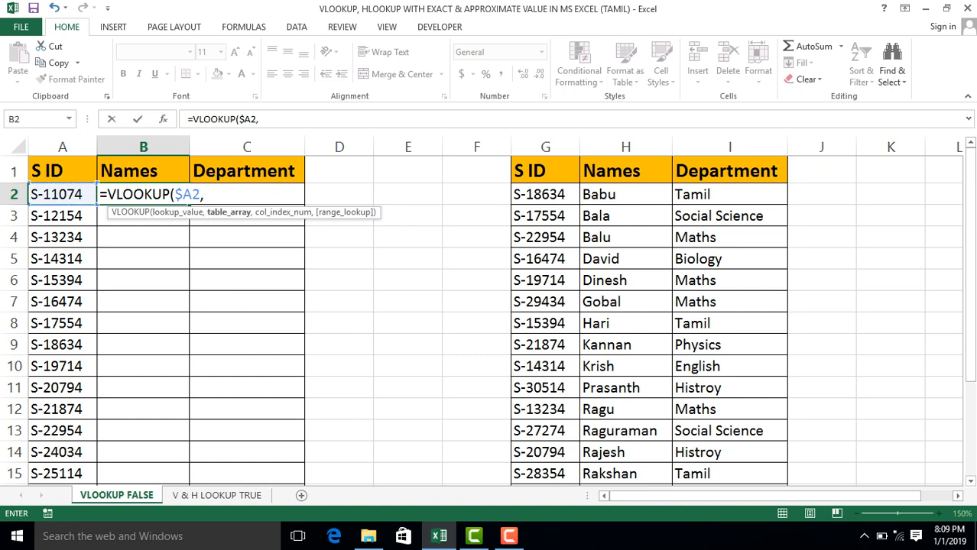
left_click(570, 170)
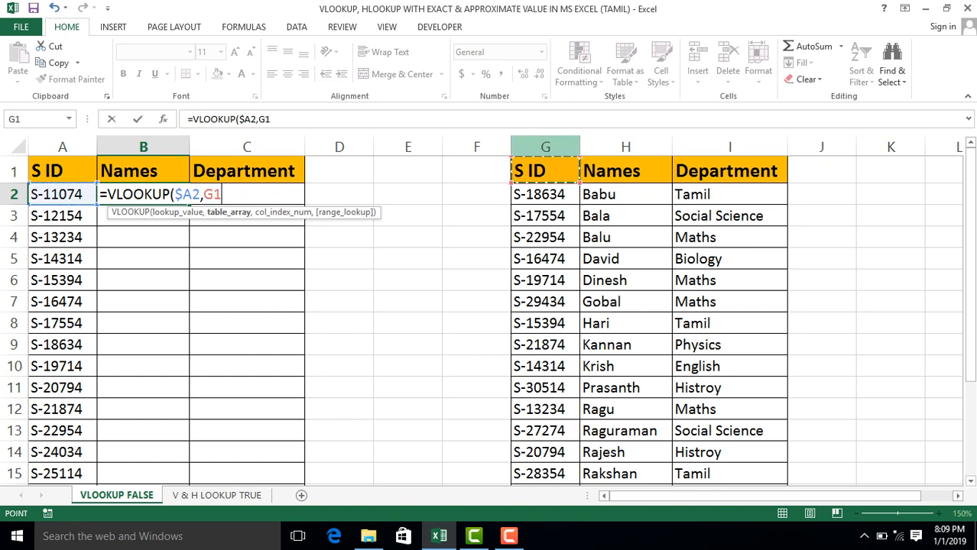
key("ctrl+space")
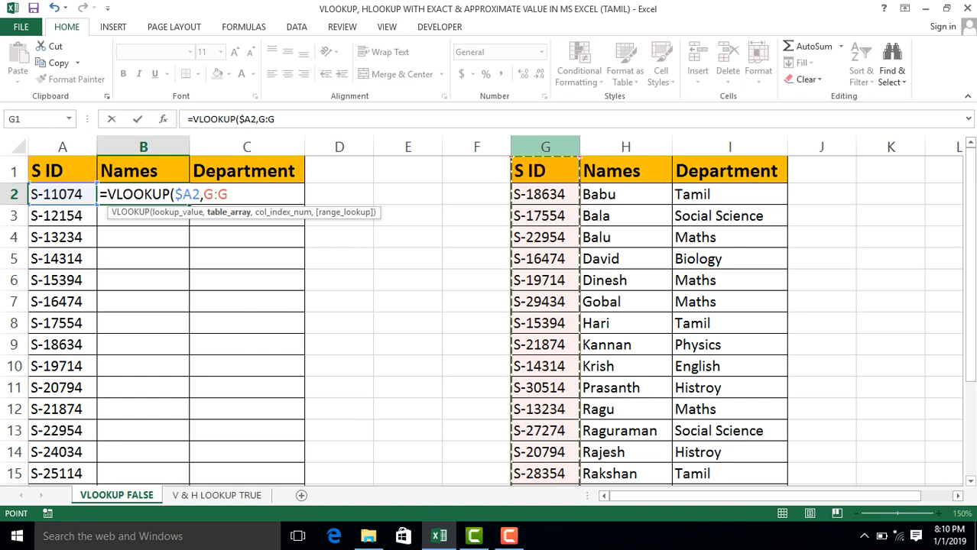
key("F2")
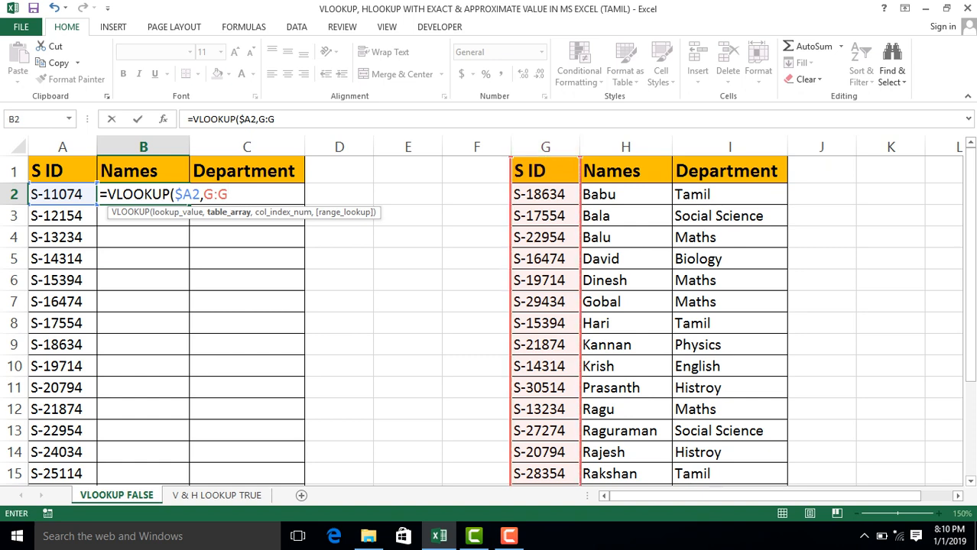
key("Return")
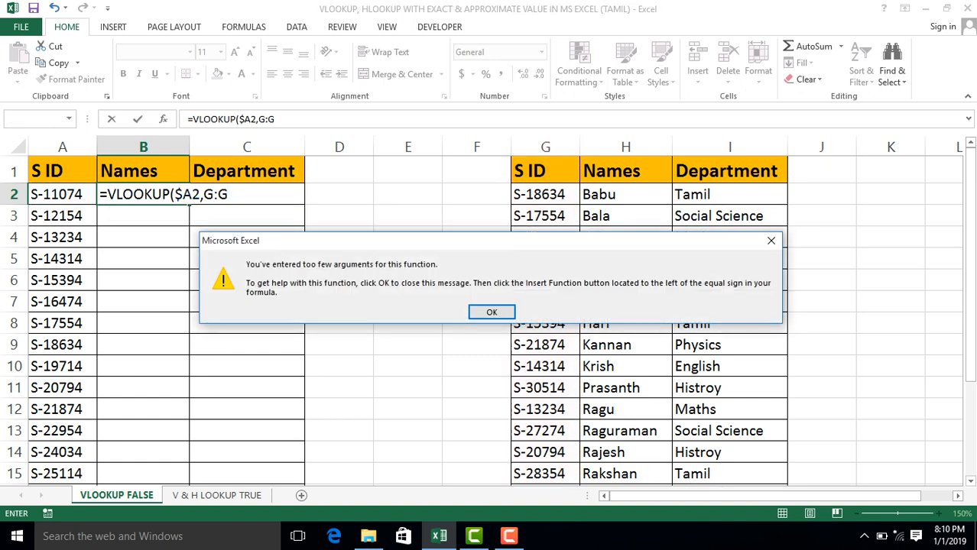
key("Return")
key("Right")
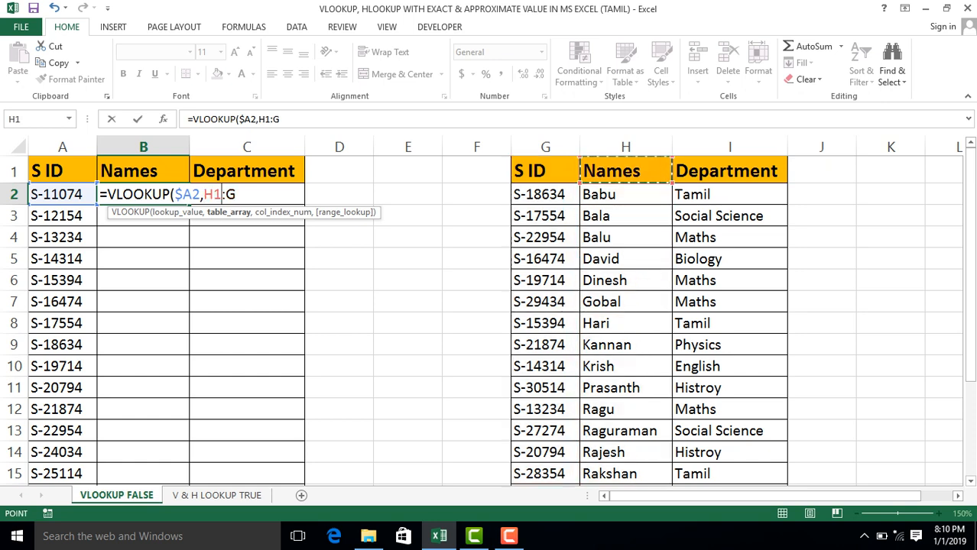
key("Left")
key("ctrl+space")
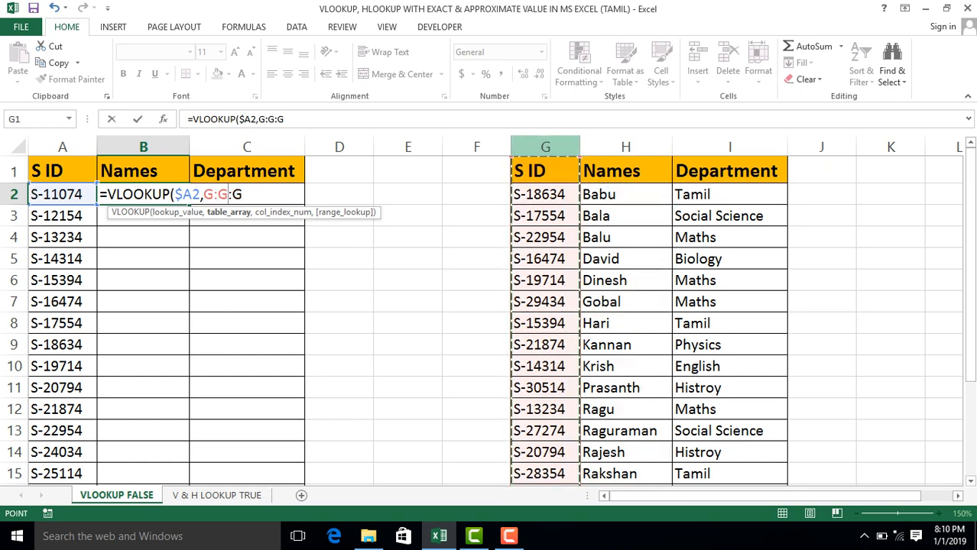
key("shift+Right")
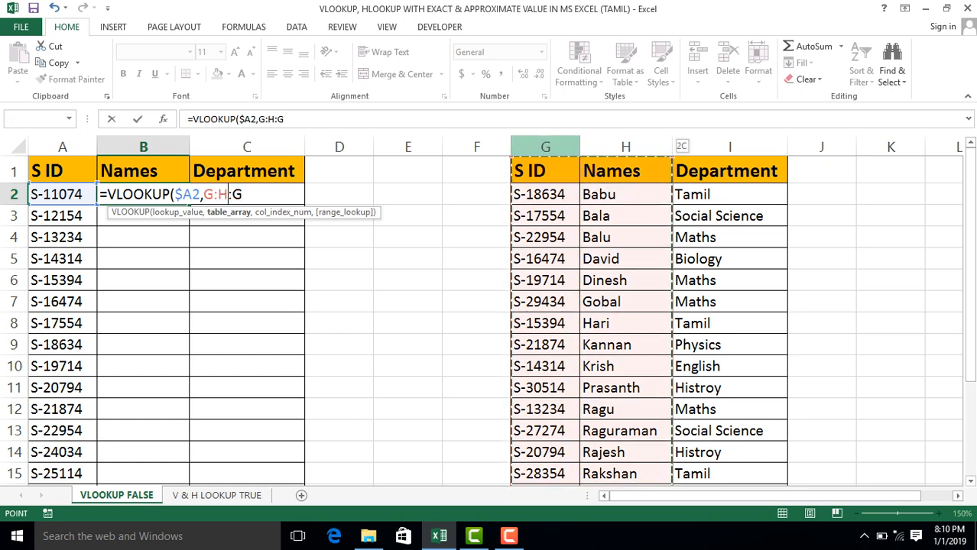
key("shift+Right")
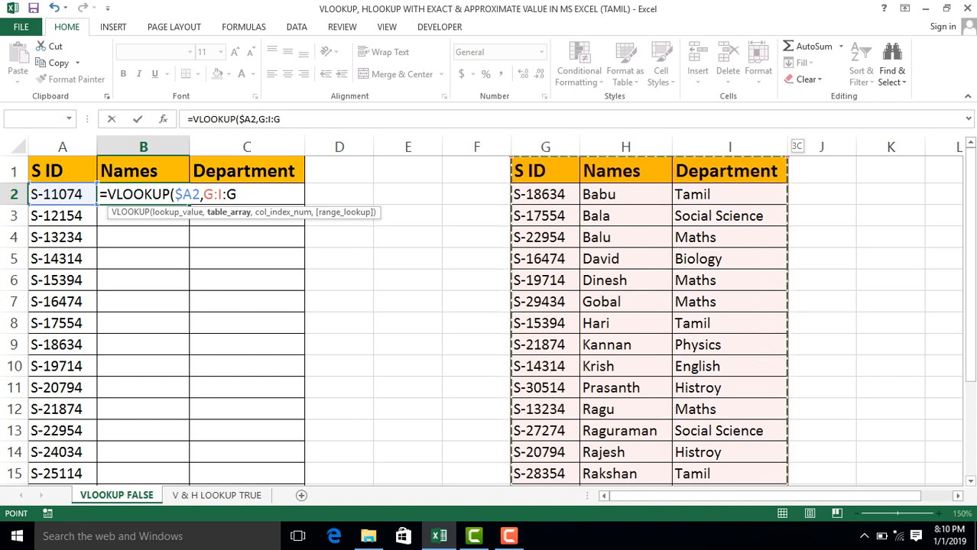
key("F2")
key("Delete")
key("Delete")
key("BackSpace")
key("BackSpace")
key("BackSpace")
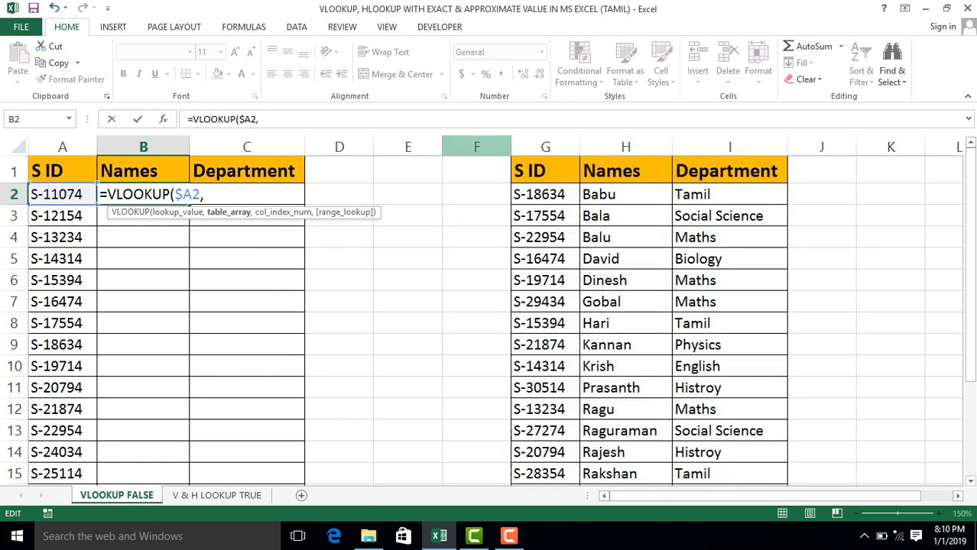
Complete the B2 VLOOKUP with the locked table array $G:$I, column index 2 and exact match 0.
left_click(545, 147)
left_click_drag(545, 147, 786, 147)
key("F4")
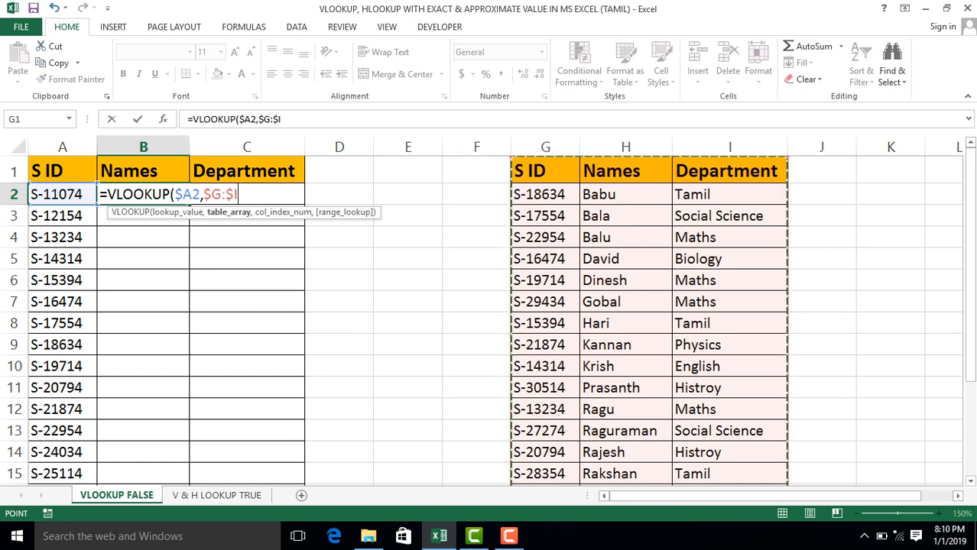
type(",")
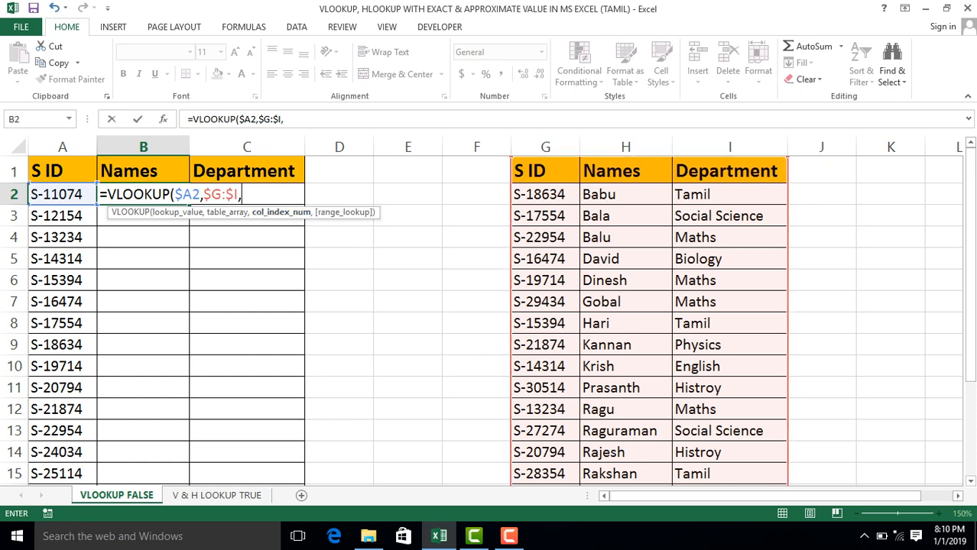
type("2")
type(",0")
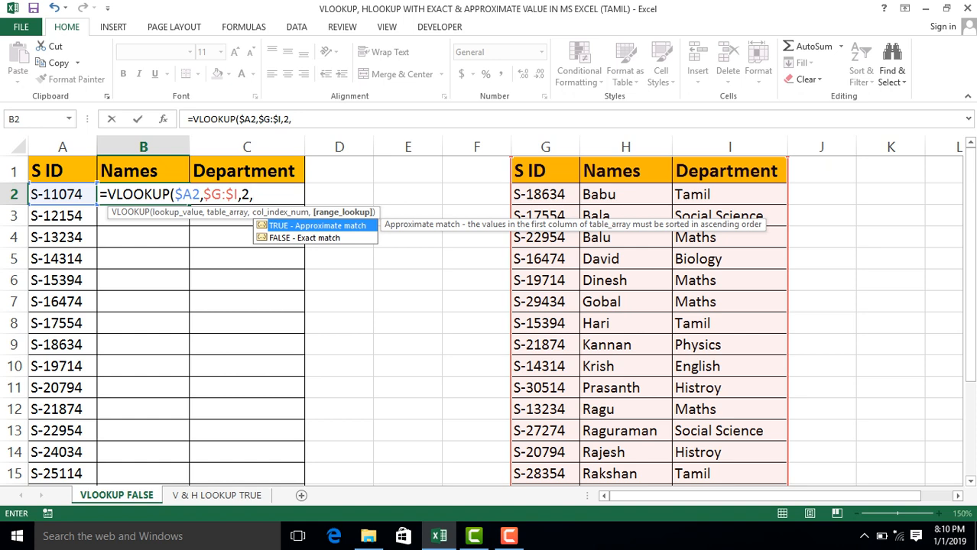
type(")")
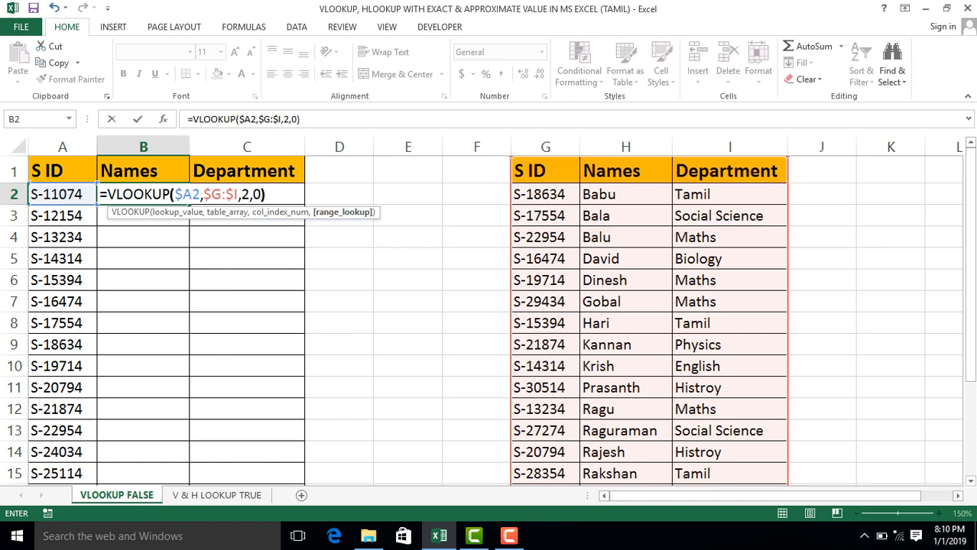
key("Return")
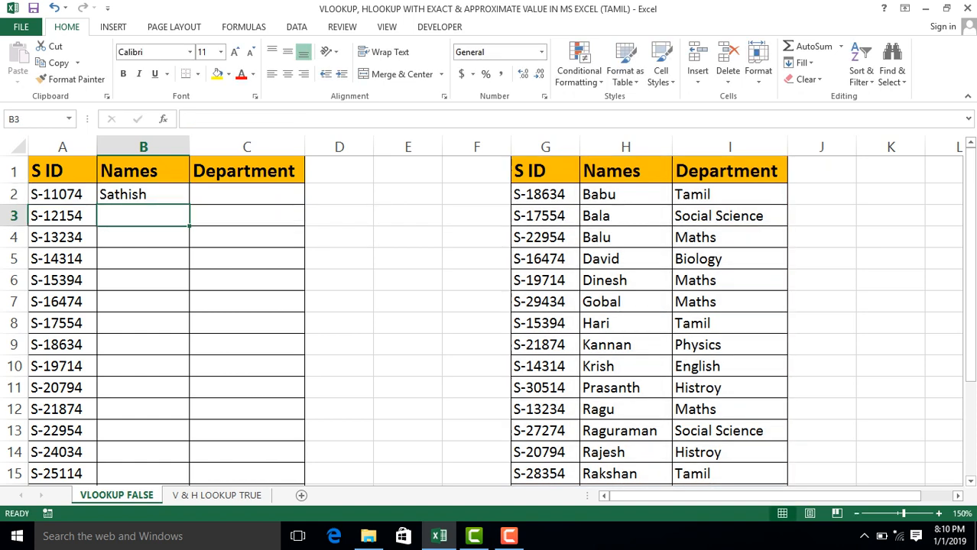
Copy the VLOOKUP formula from B2 into C2.
key("Up")
key("ctrl+c")
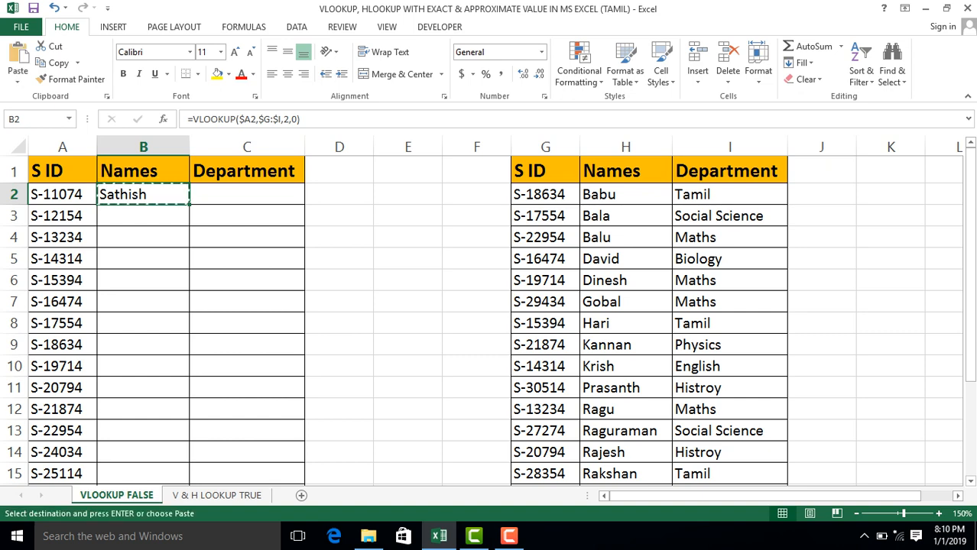
key("Right")
key("ctrl+v")
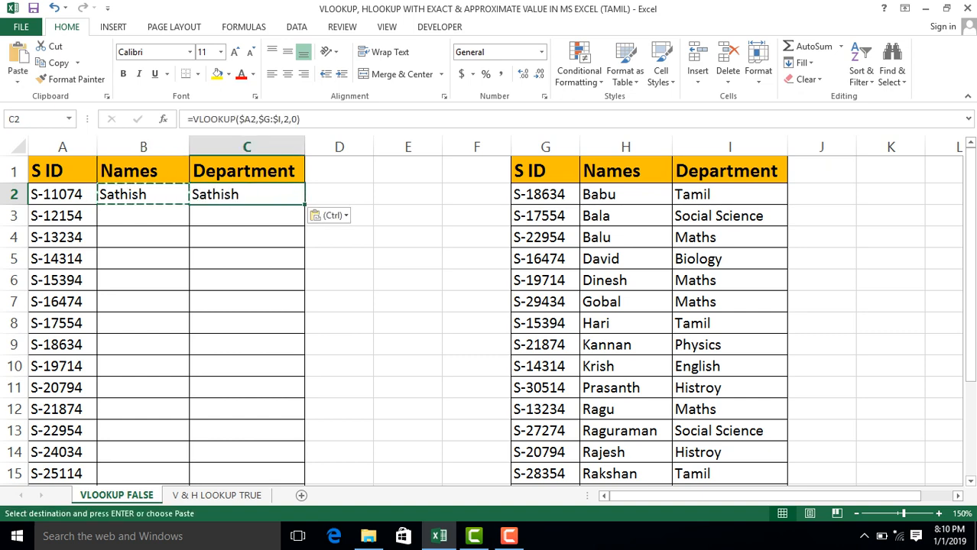
Change the column index in the C2 formula to 3 so that it looks up the department.
key("F2")
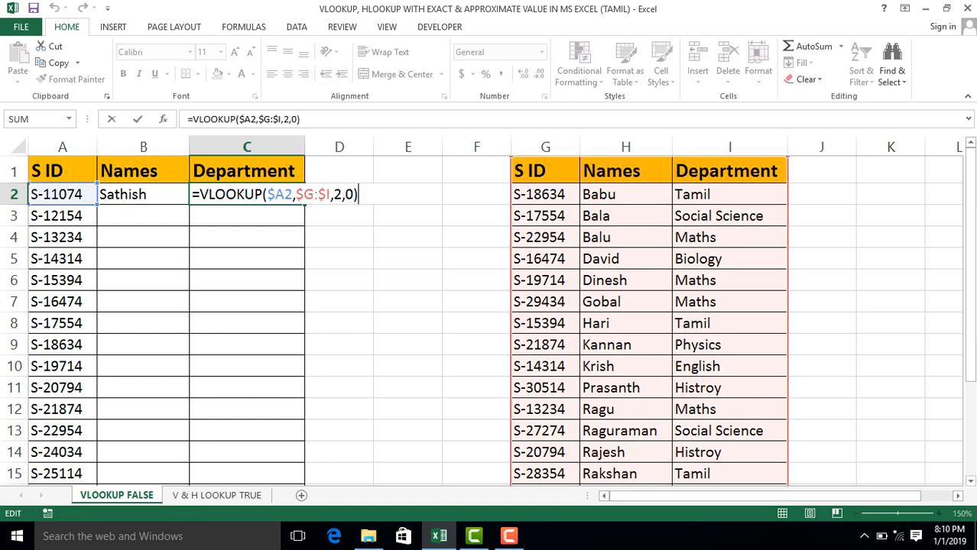
key("Left")
key("Left")
key("Left")
key("BackSpace")
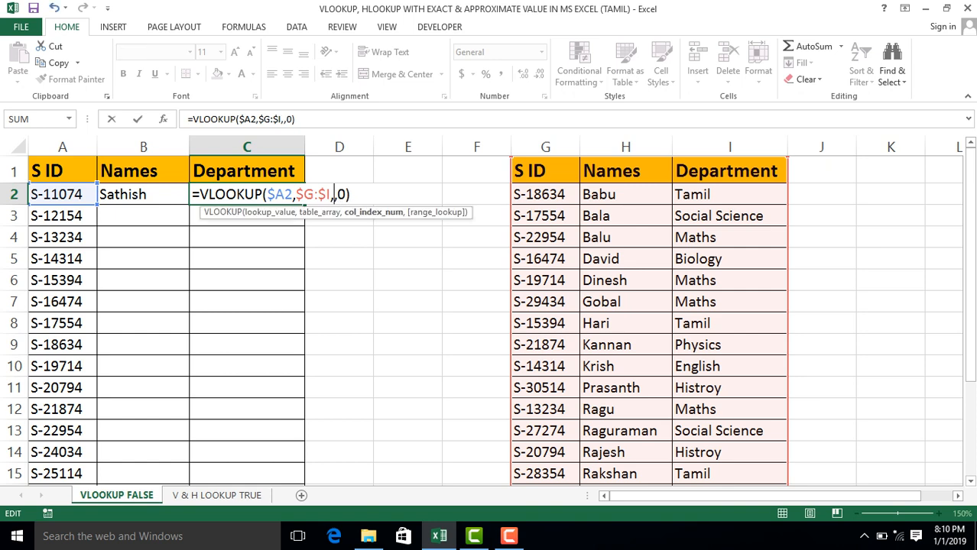
type("3")
key("Return")
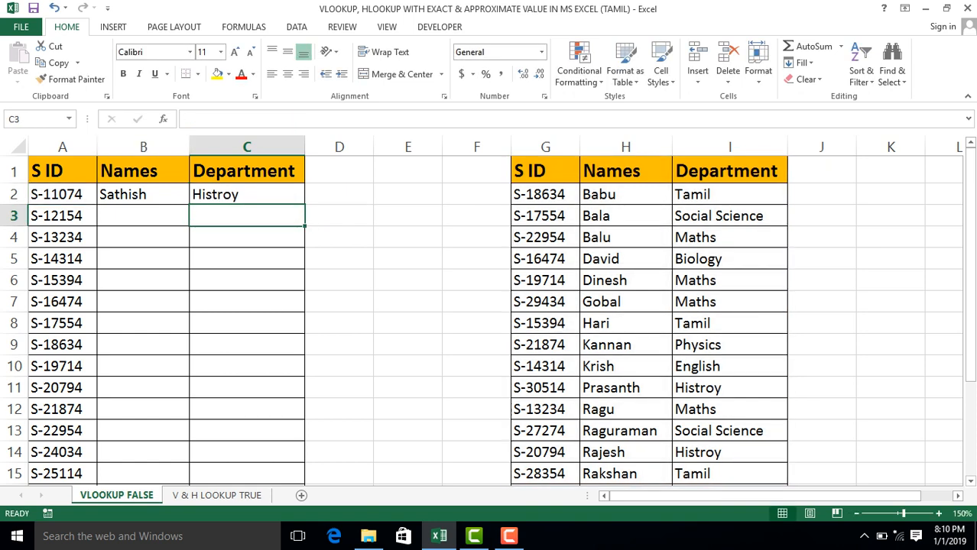
Fill the B2:C2 formulas down to the end of the table and check the filled Names column.
left_click(143, 194)
left_click(247, 194)
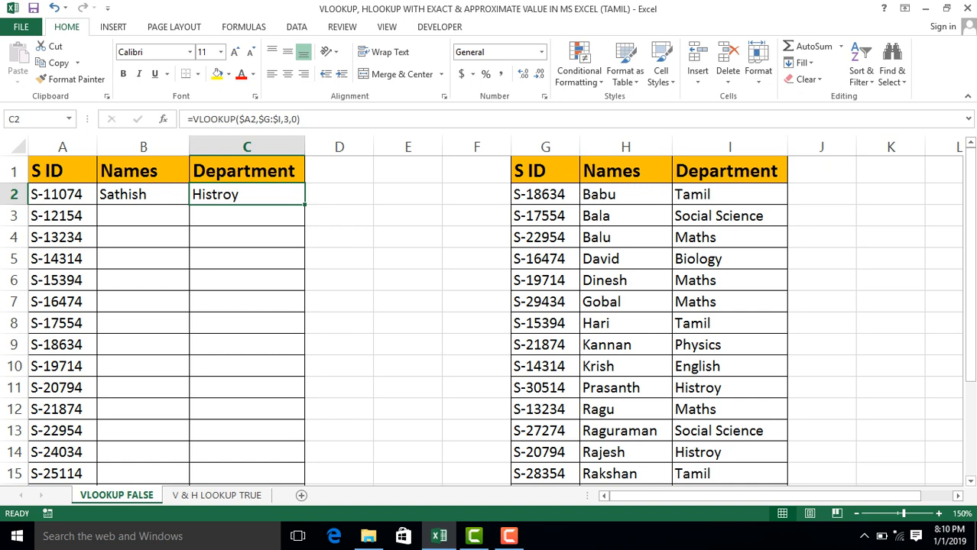
left_click(143, 195)
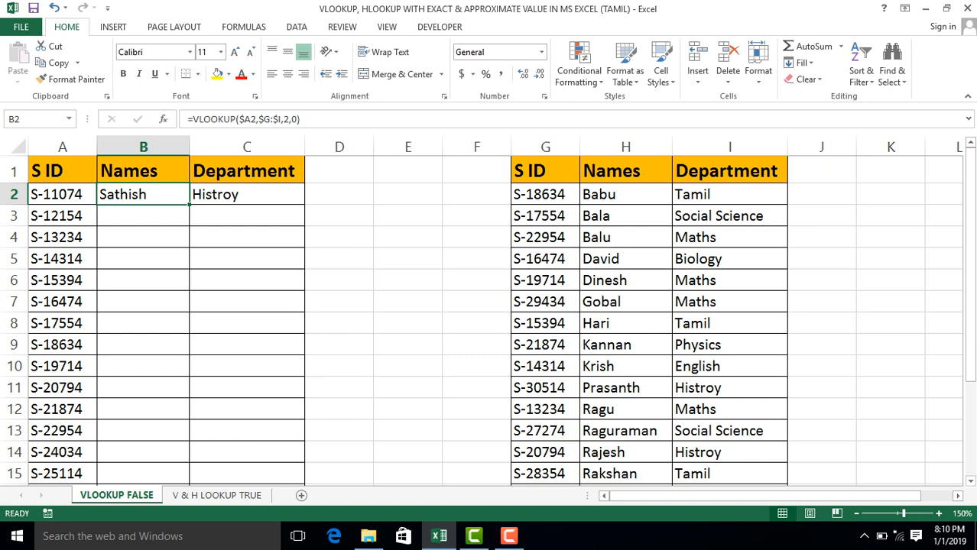
key("shift+Right")
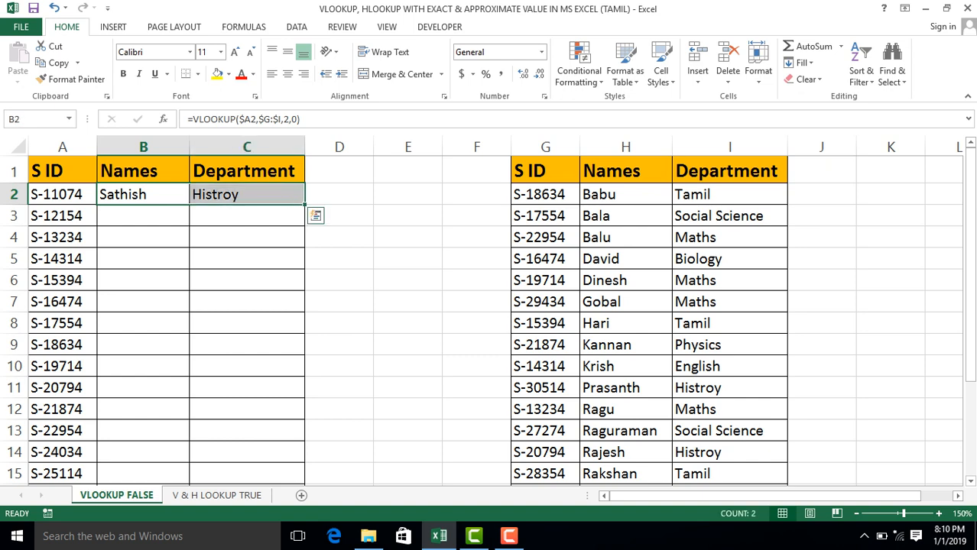
double_click(304, 205)
left_click(143, 302)
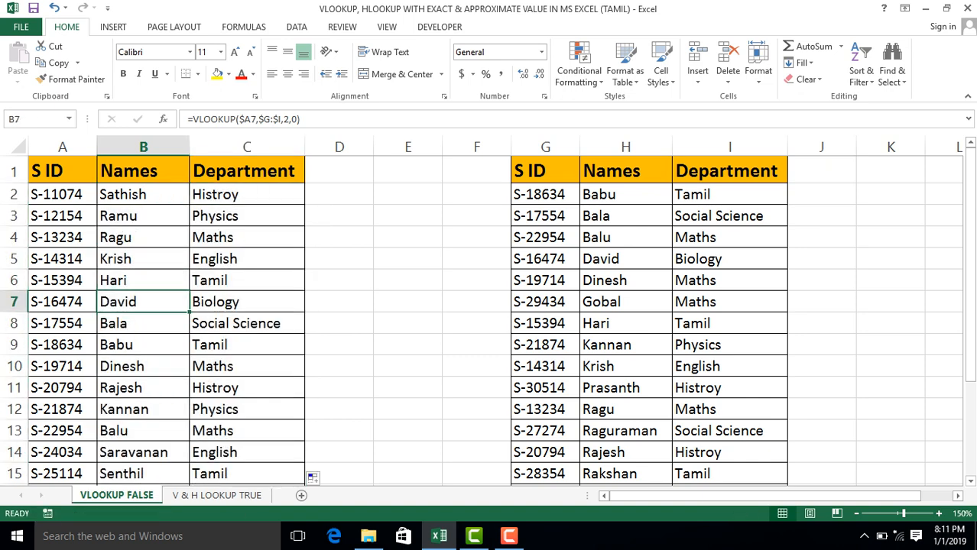
key("ctrl+Down")
key("ctrl+Up")
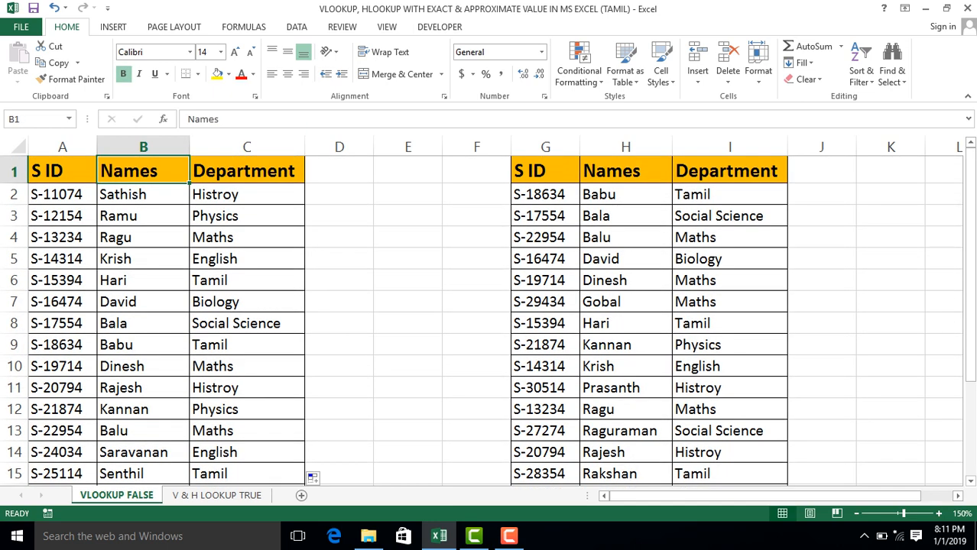
key("Down")
key("Down")
key("ctrl+Down")
key("Left")
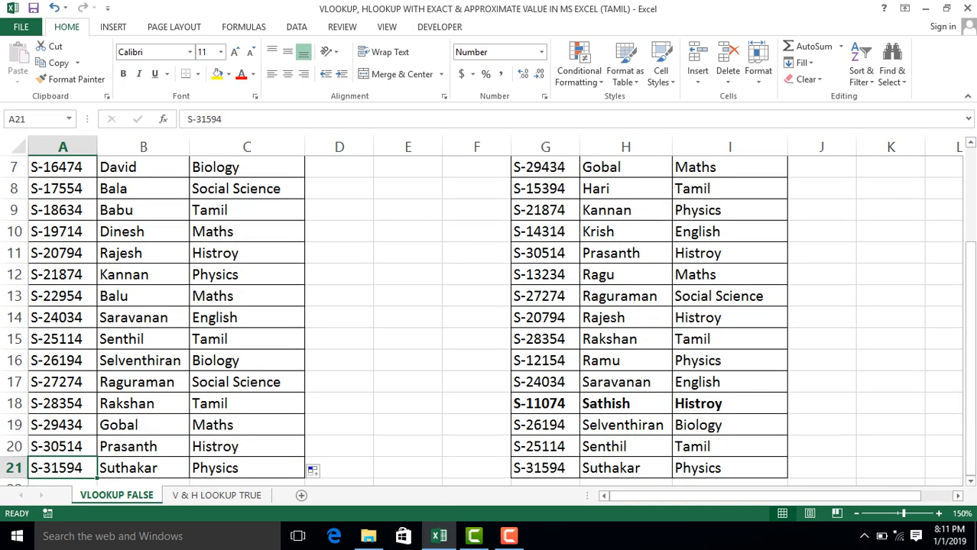
key("ctrl+c")
key("Right")
key("Right")
key("Right")
key("Right")
key("Right")
key("Right")
key("Right")
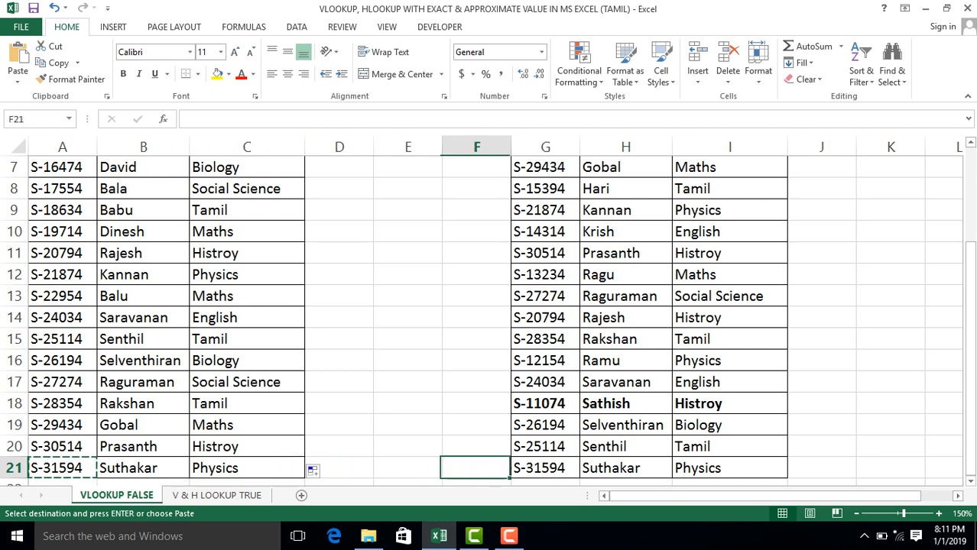
key("Left")
key("ctrl+shift+Up")
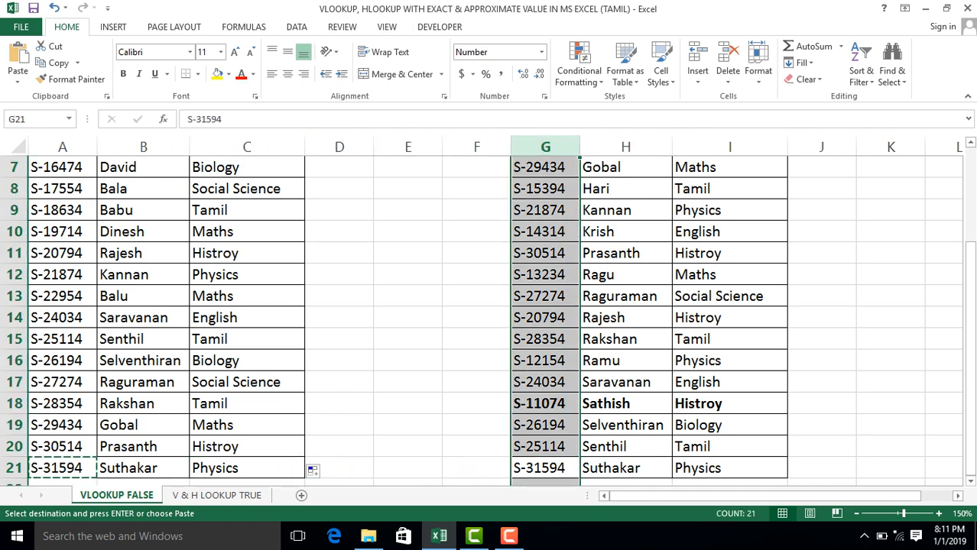
key("ctrl+Up")
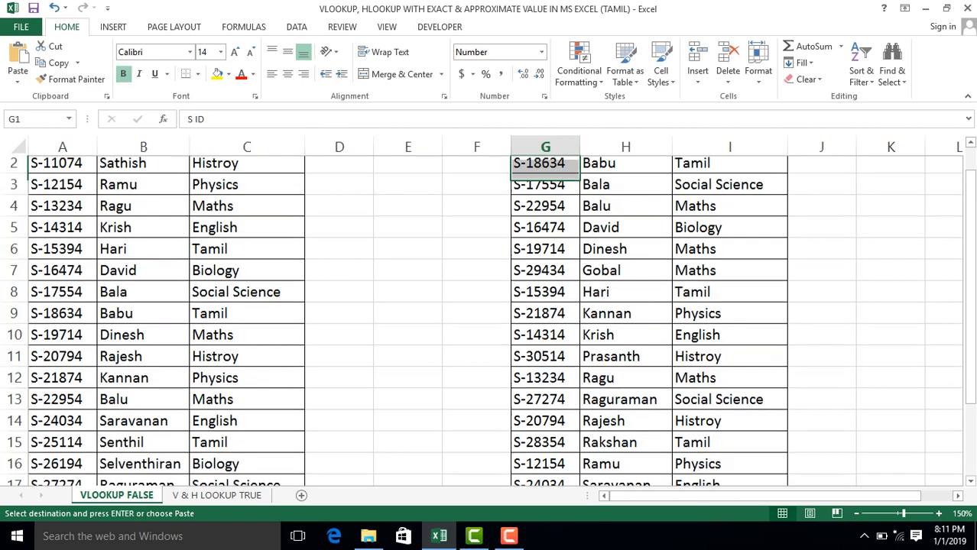
Copy the S ID from A20 and search for it in column G of the source table.
key("Left")
key("Left")
key("Left")
key("Left")
key("Left")
key("Left")
key("ctrl+Down")
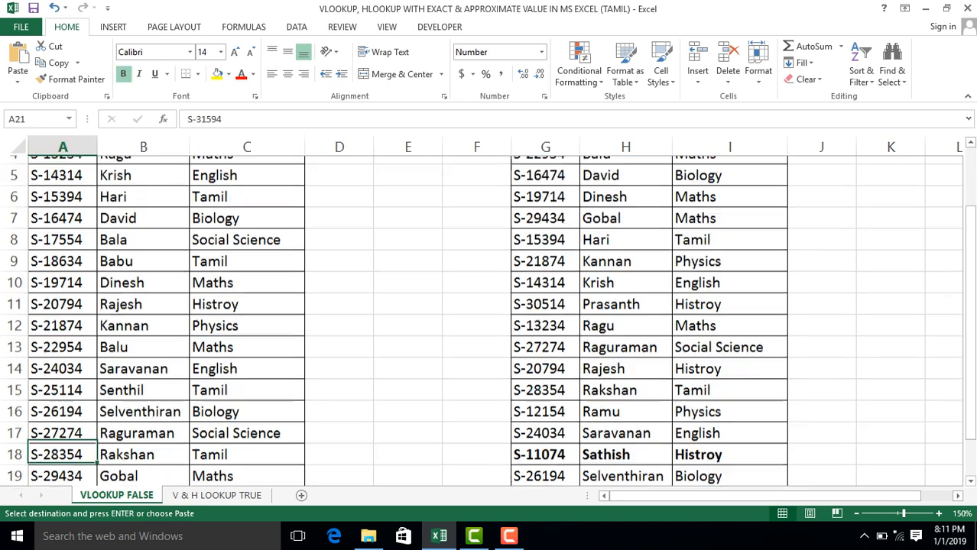
key("Up")
key("ctrl+c")
key("ctrl+Right")
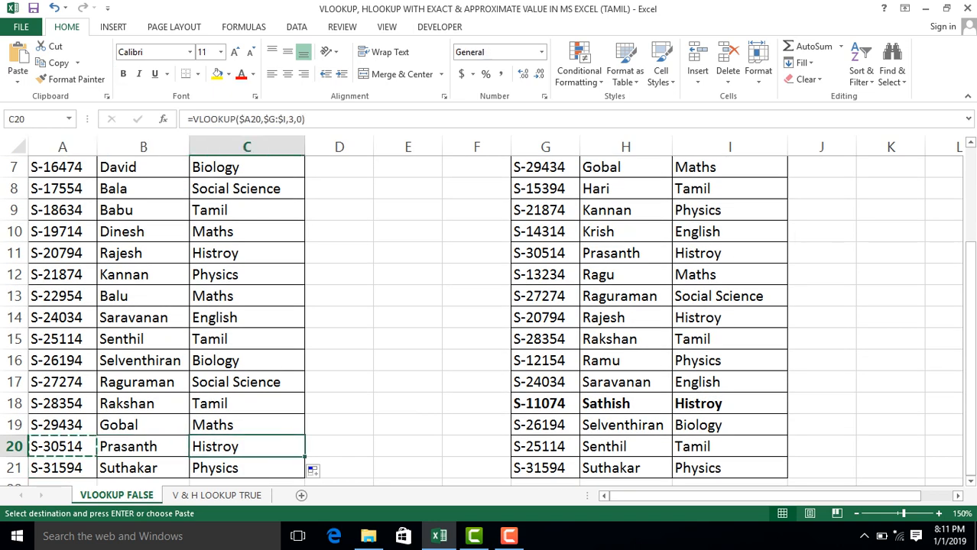
key("ctrl+Right")
key("ctrl+space")
key("ctrl+f")
key("ctrl+v")
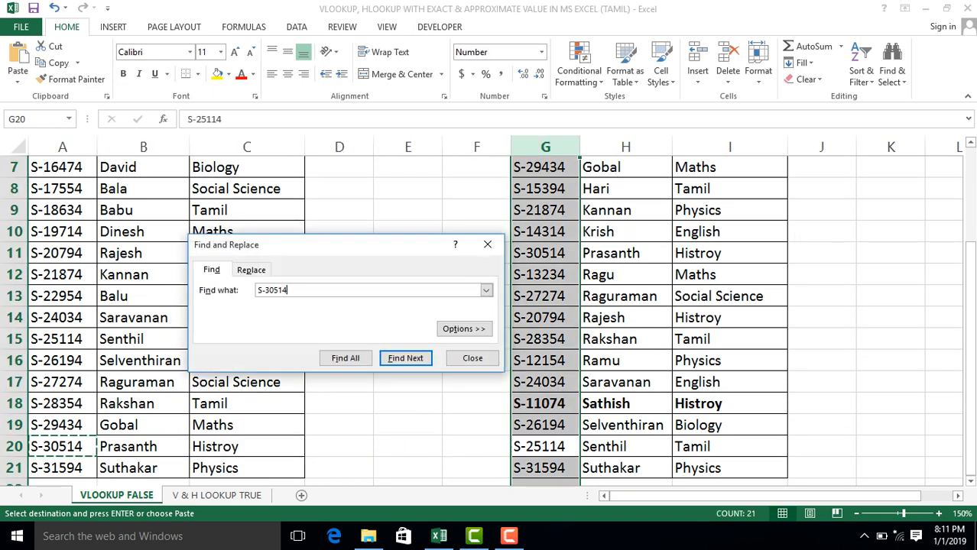
key("Return")
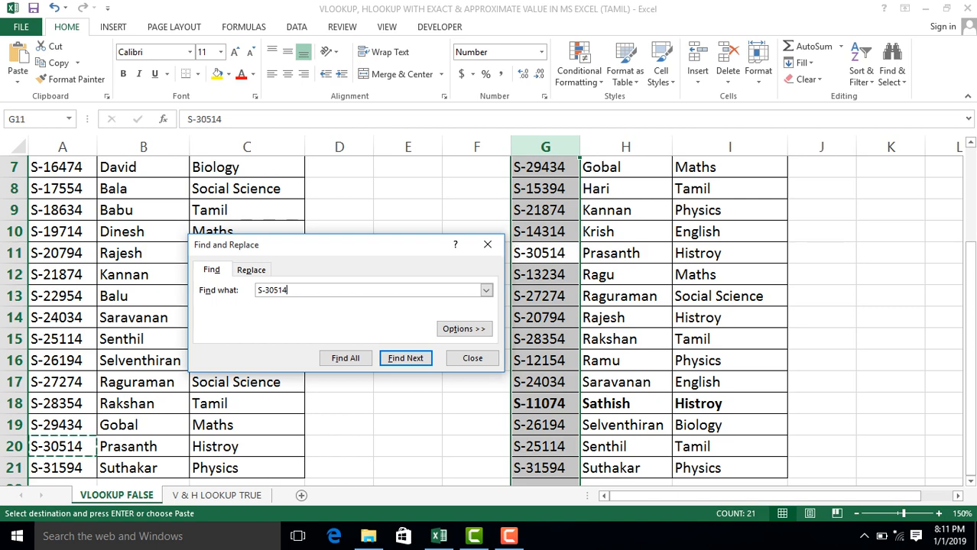
Close the search and select the matching record across columns G to I to compare it with row 20.
key("Escape")
key("Right")
key("Left")
key("shift+Right")
key("shift+Right")
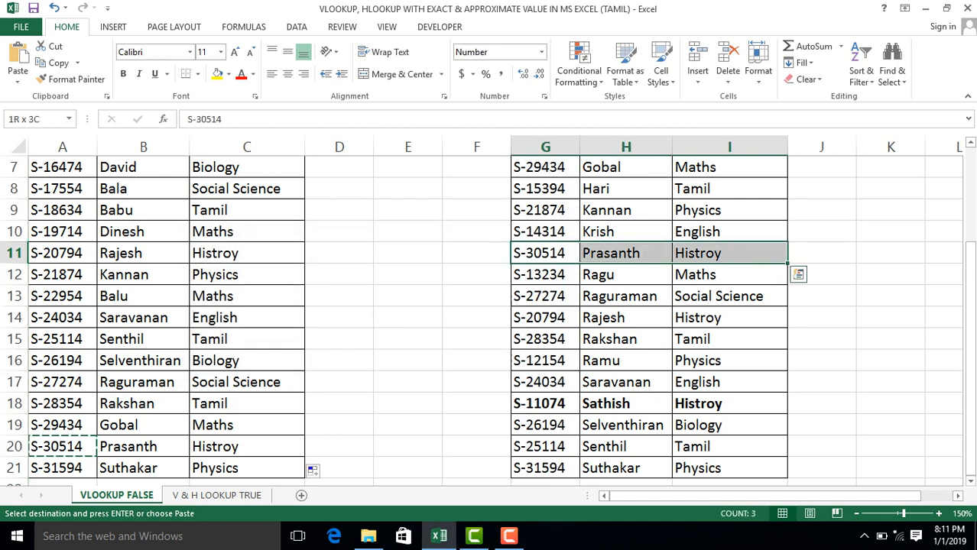
Return to the start of the first table and review the B2:C2 lookup formulas and the range filled below them.
key("ctrl+Up")
key("Left")
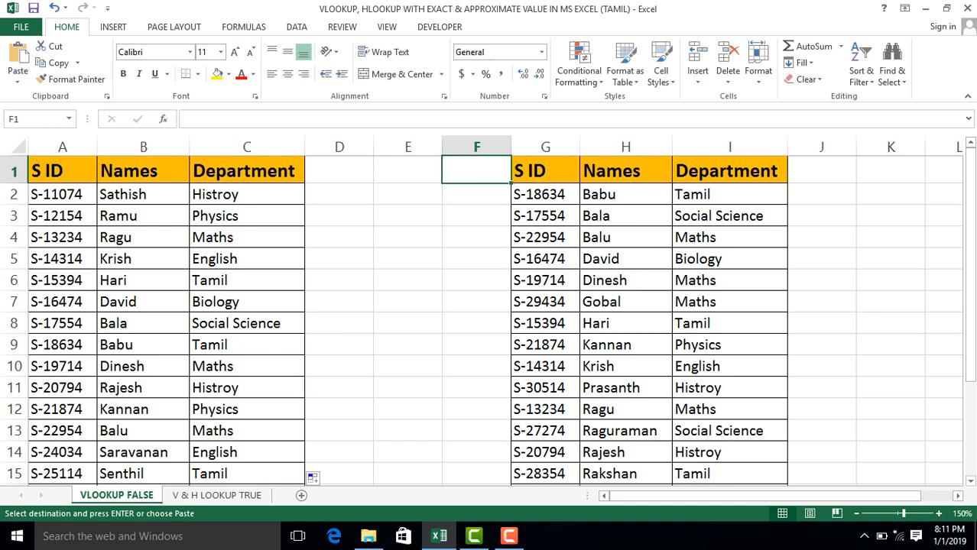
key("Home")
key("Right")
key("Down")
key("shift+Right")
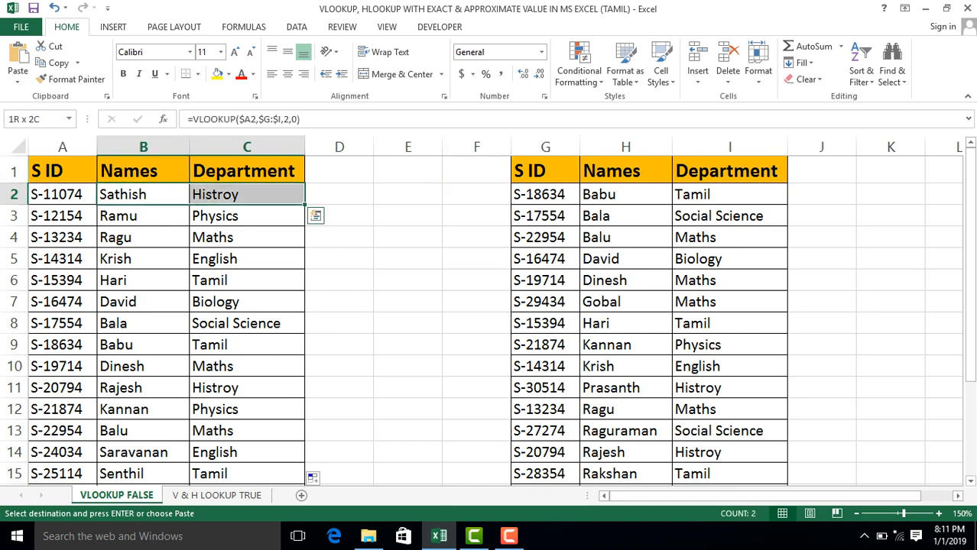
key("ctrl+shift+Down")
key("ctrl+shift+Up")
key("shift+Left")
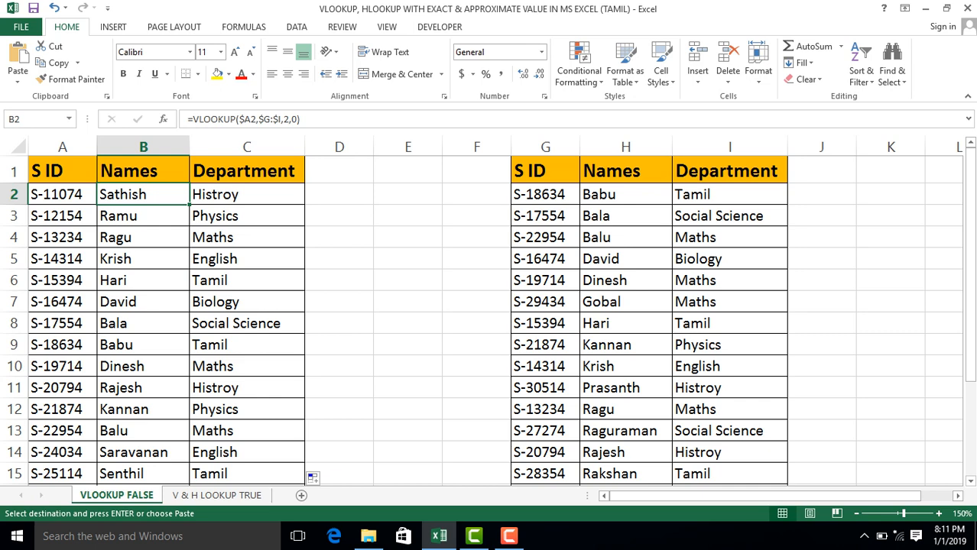
Check the department lookup formula in C8 and review the S ID, Names and Department headings.
left_click(247, 323)
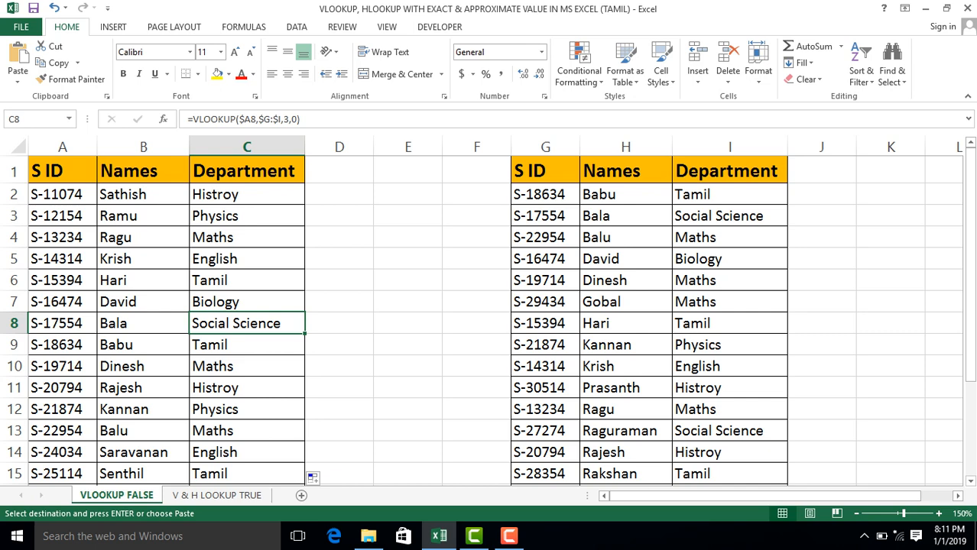
key("Up")
key("ctrl+Home")
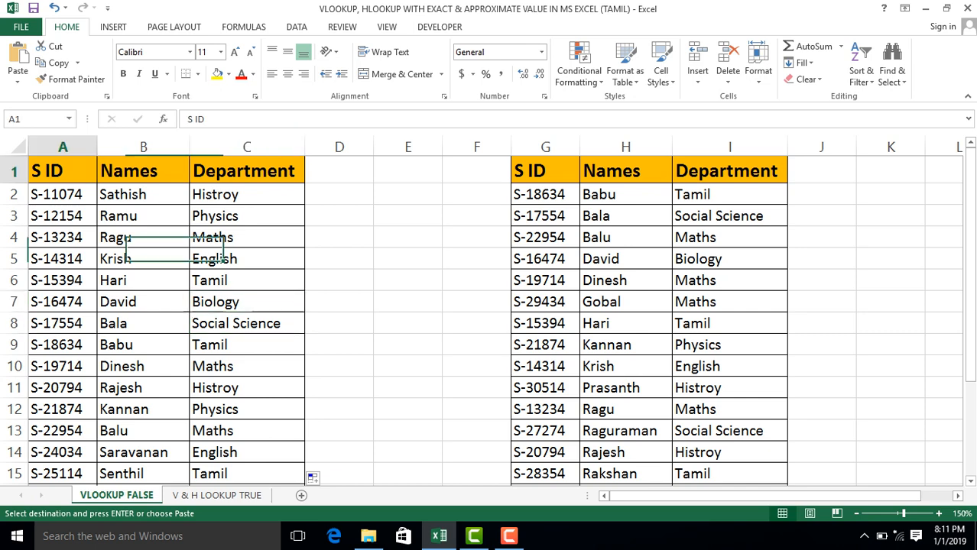
key("Right")
key("Left")
key("Right")
key("Right")
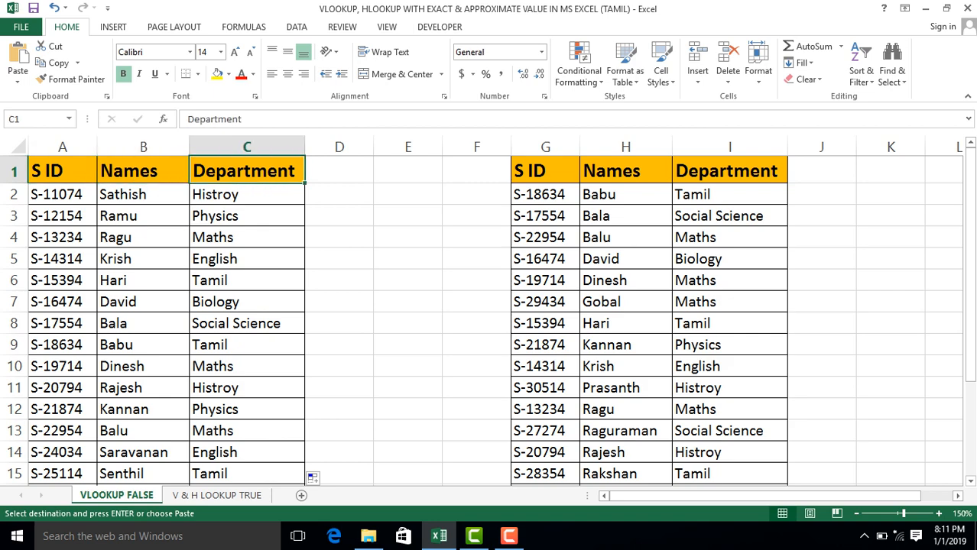
key("Left")
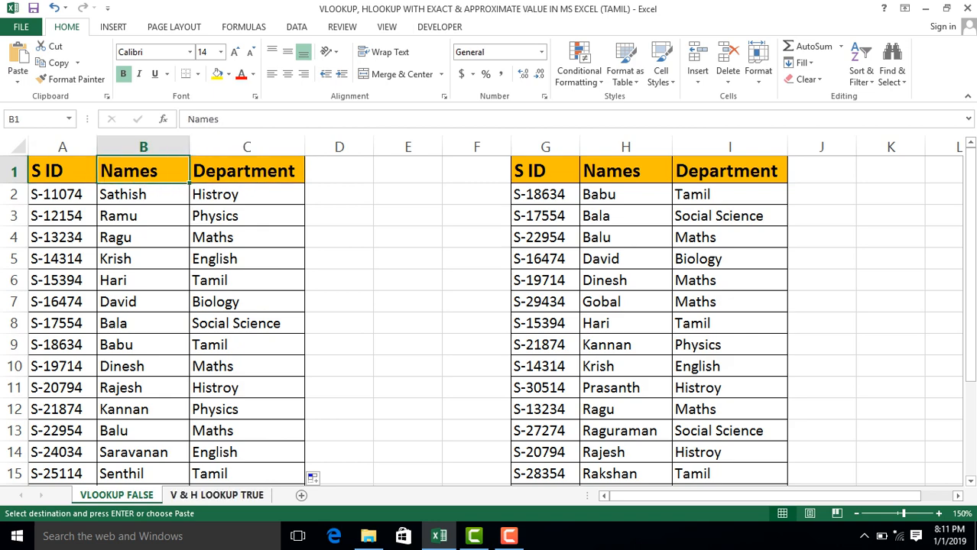
Switch to the V & H LOOKUP TRUE sheet and enlarge its view to 130%.
left_click(216, 496)
left_click(300, 273)
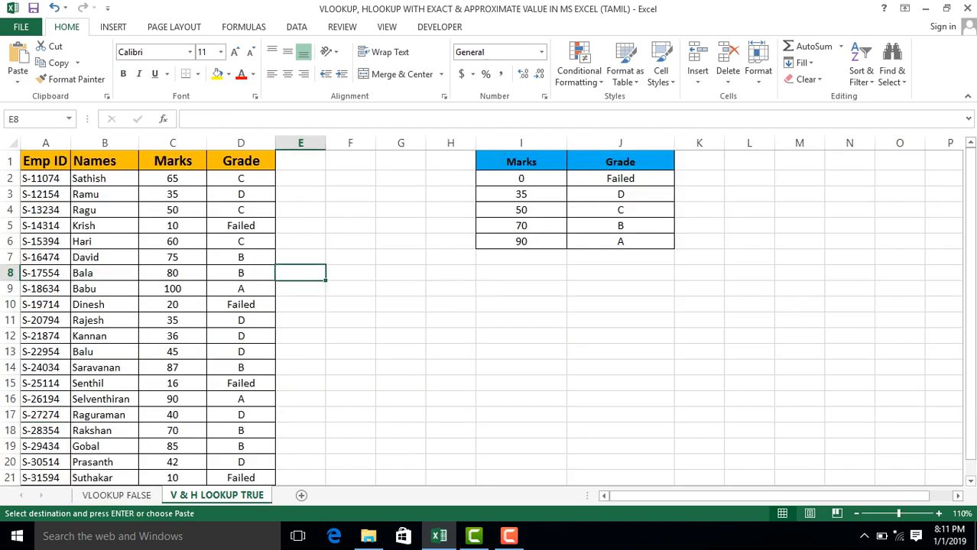
left_click(938, 513)
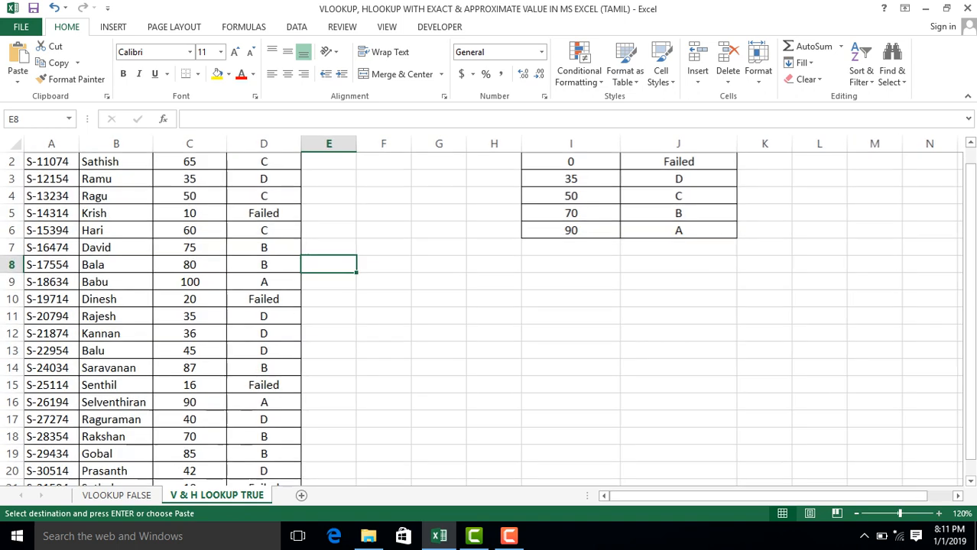
left_click(939, 514)
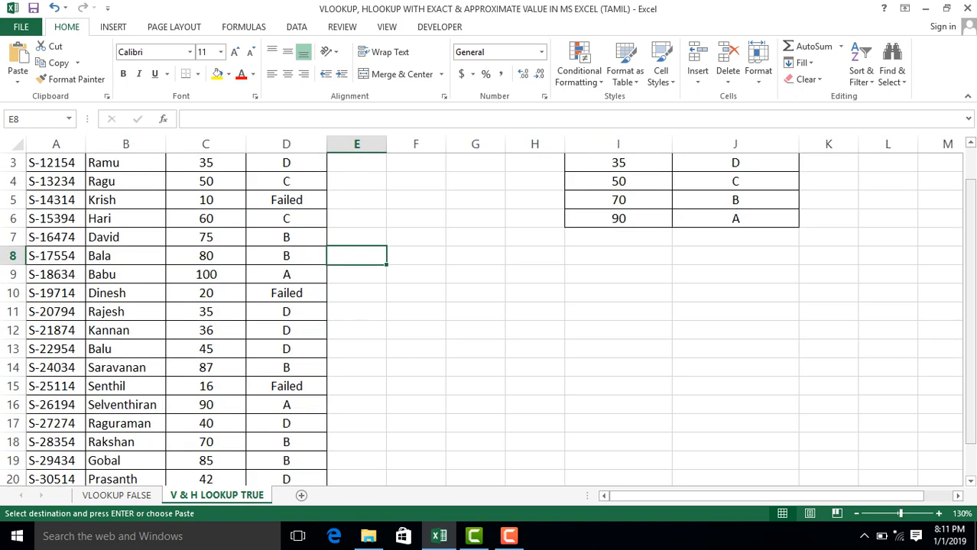
left_click_drag(971, 419, 971, 387)
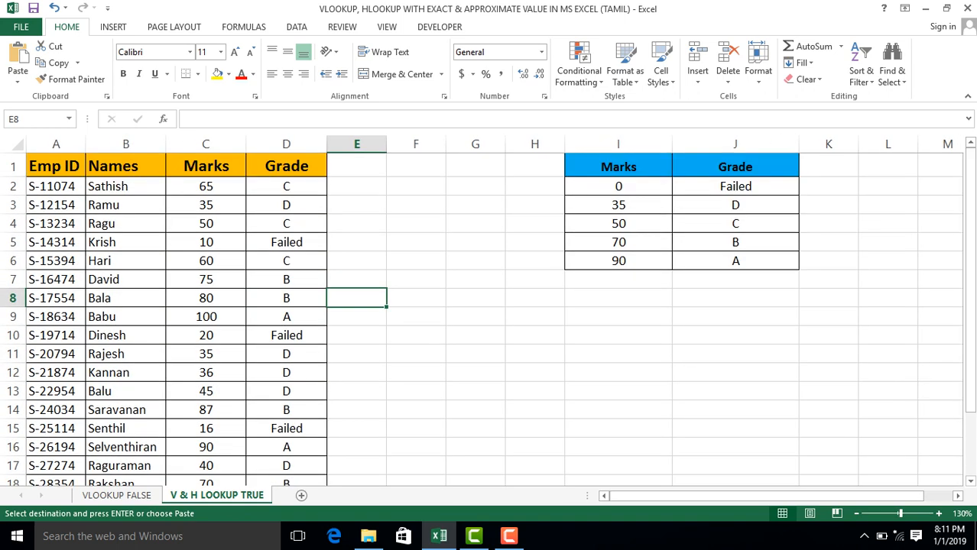
Clear the existing formulas in the Grade column from D2 down to the end of the table.
left_click(206, 186)
left_click(287, 186)
left_click(286, 167)
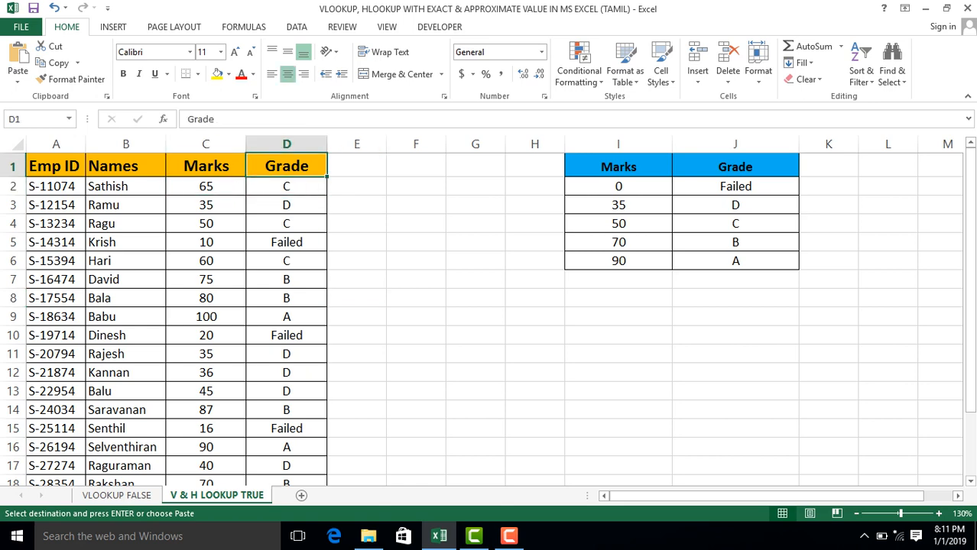
left_click(287, 186)
left_click(287, 167)
left_click(286, 187)
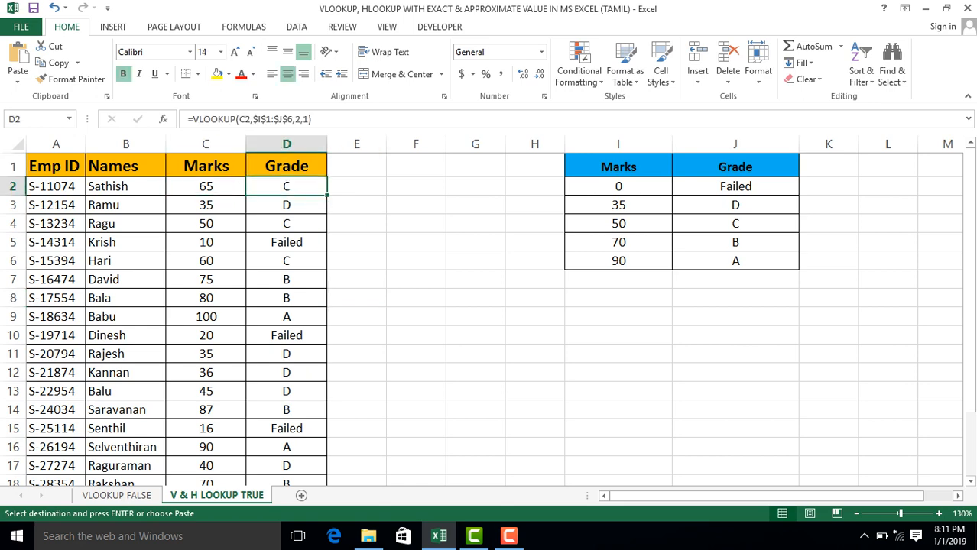
left_click_drag(287, 186, 330, 484)
key("ctrl+shift+Down")
key("Delete")
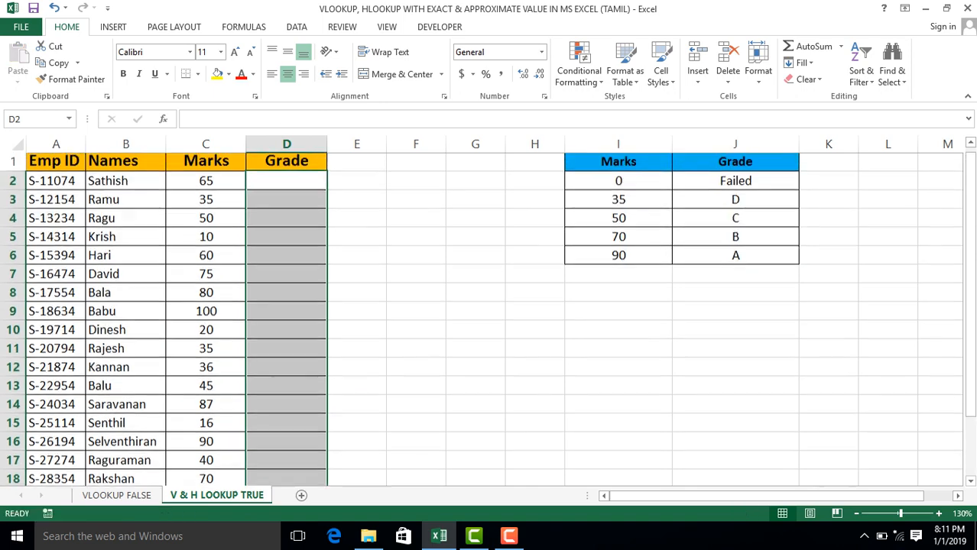
Examine the Marks column and the empty Grade column beside it.
key("Up")
key("Left")
key("Left")
key("Right")
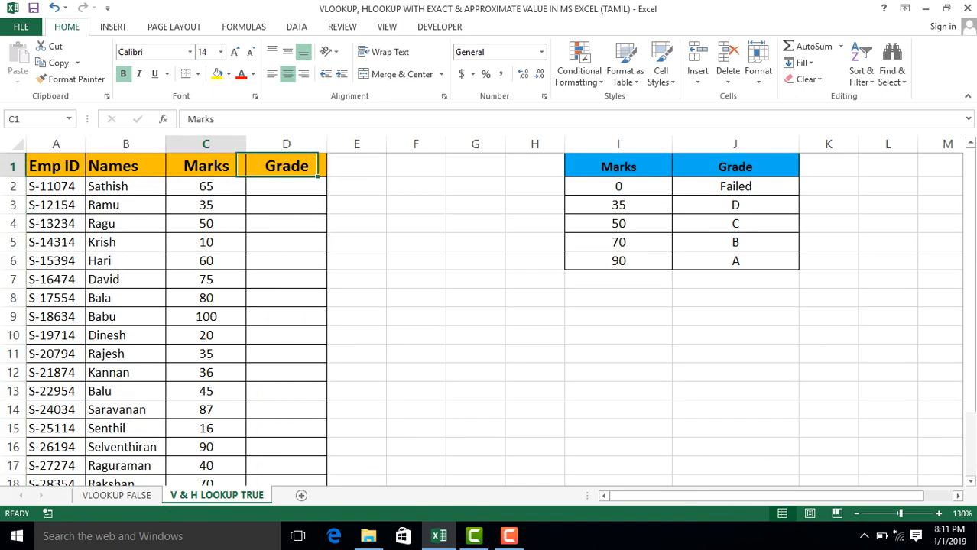
key("Right")
key("Down")
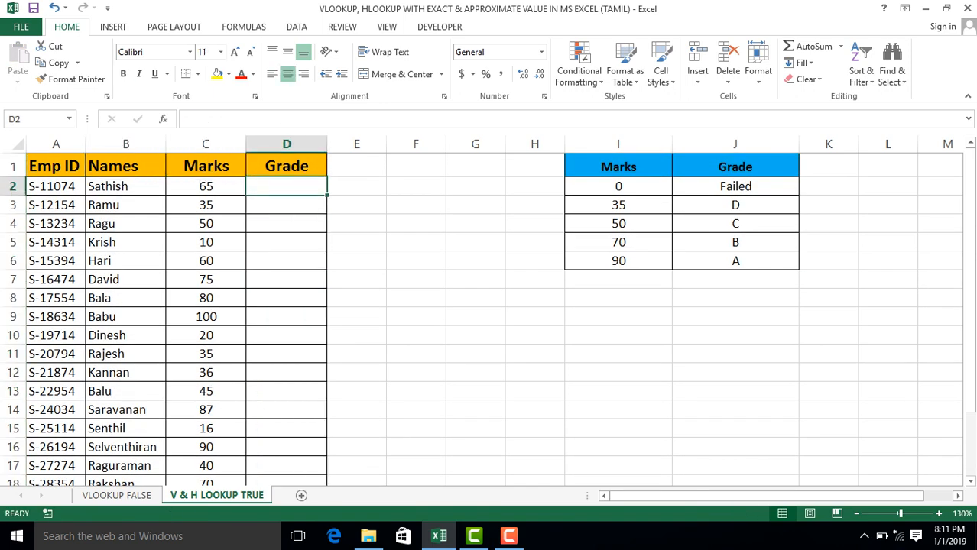
key("Right")
key("Left")
key("Left")
key("ctrl+Down")
key("ctrl+Up")
key("Right")
key("Down")
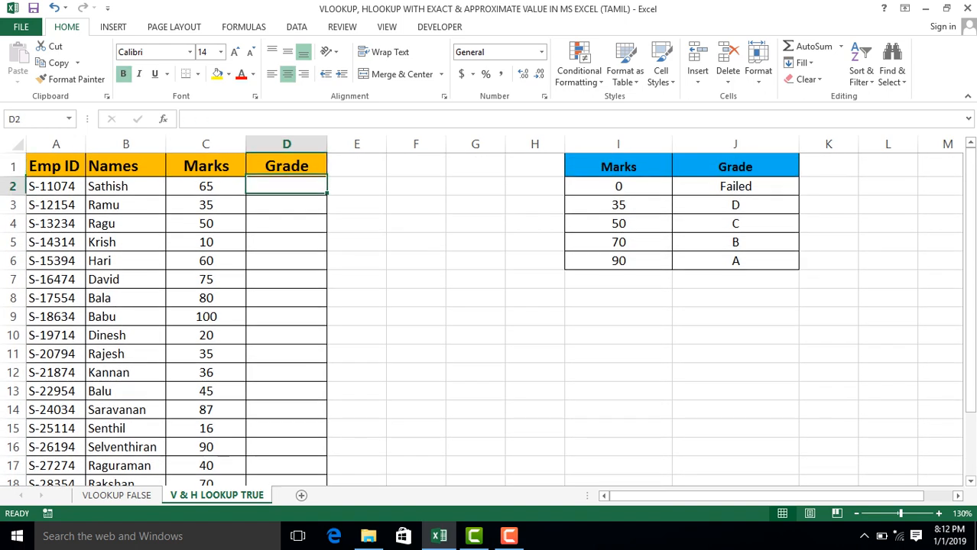
Select the Marks and Grade lookup table in I1:J6 and examine its grade entries.
key("Right")
key("Right")
key("Right")
key("Right")
key("Right")
key("Right")
key("Left")
key("Up")
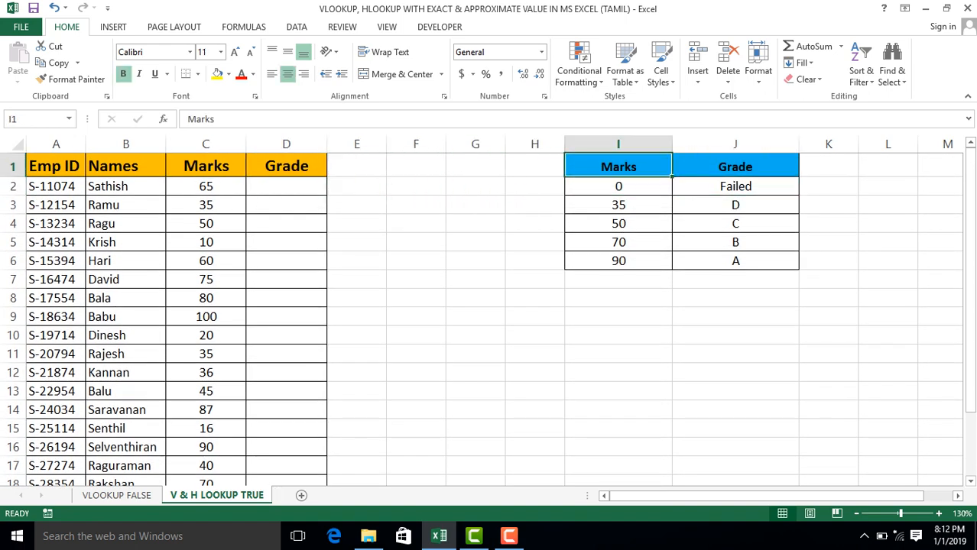
key("shift+Right")
key("ctrl+shift+Down")
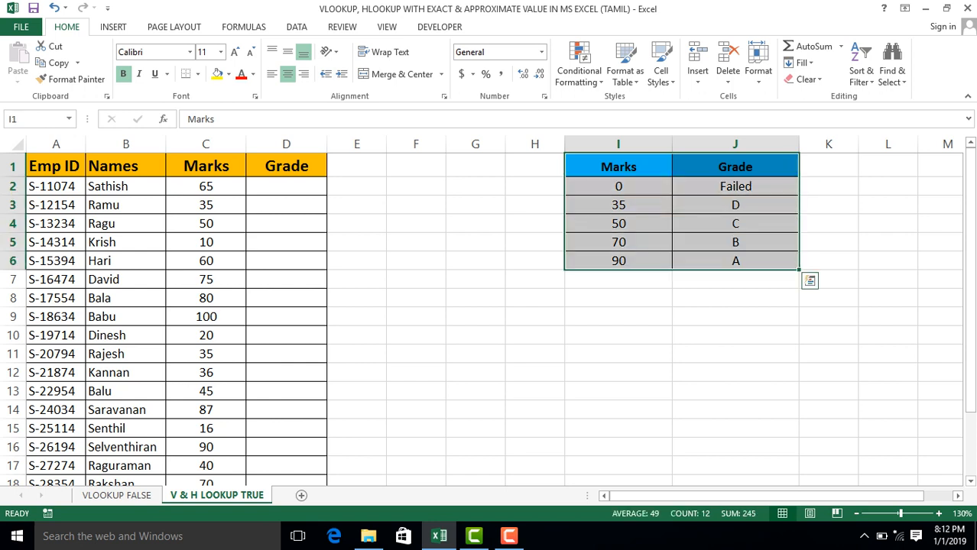
key("Right")
key("Down")
key("Down")
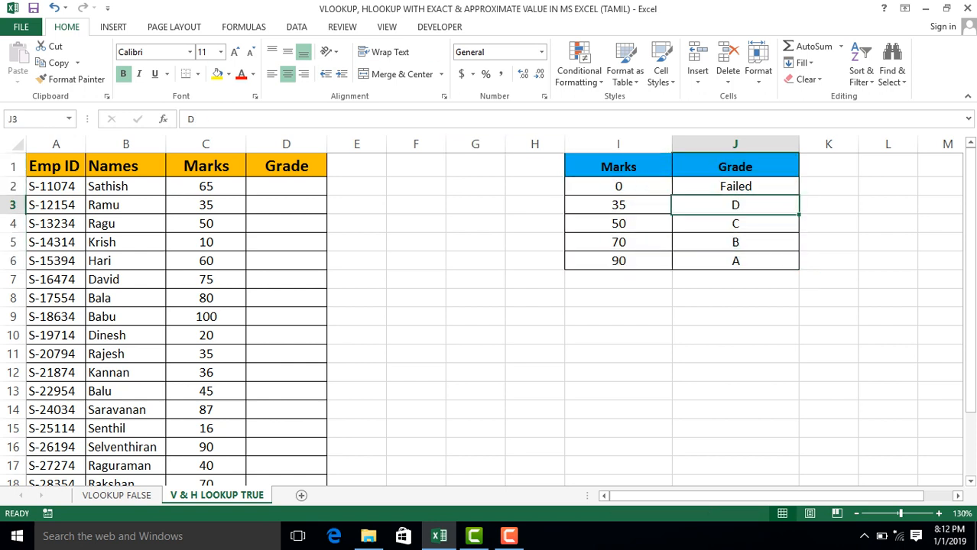
left_click(286, 187)
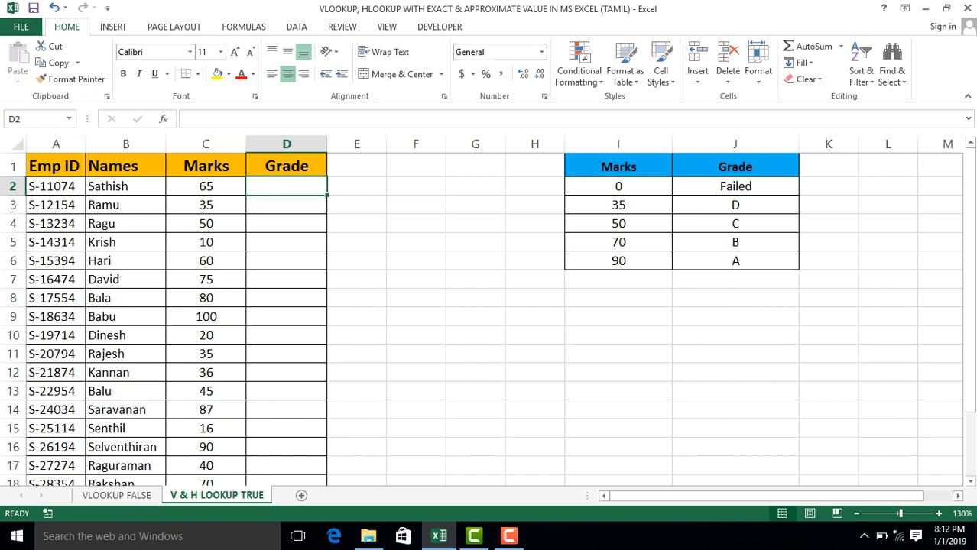
left_click(287, 144)
left_click(286, 373)
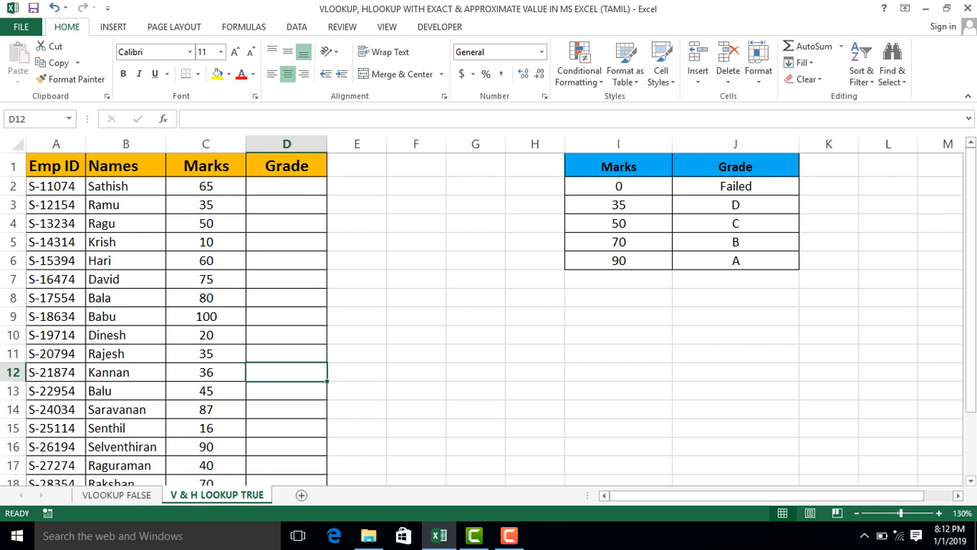
left_click(287, 204)
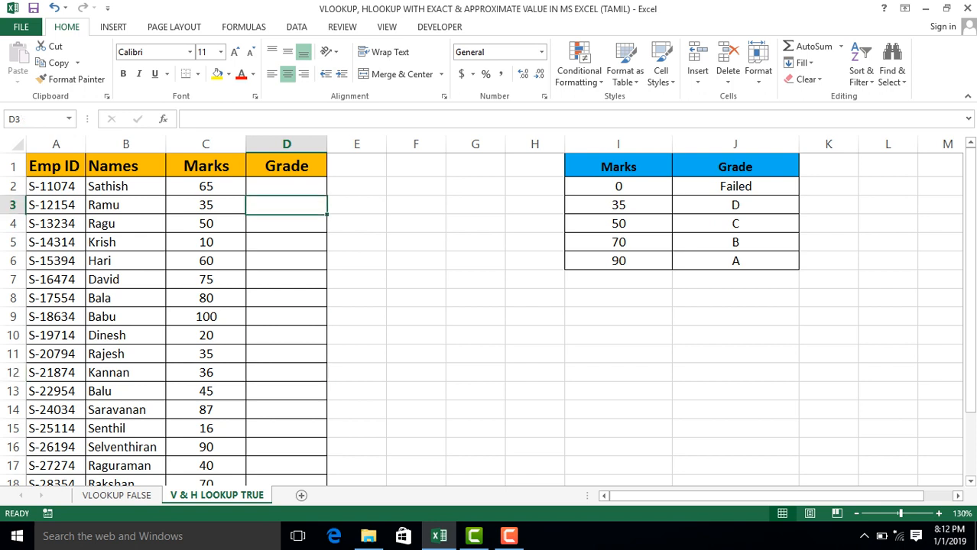
left_click(287, 186)
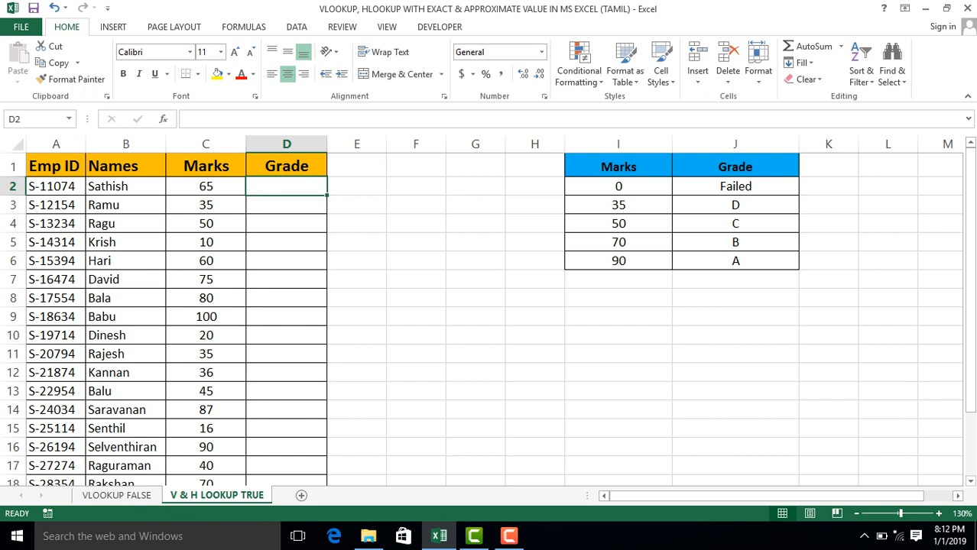
type("=vlo")
key("Tab")
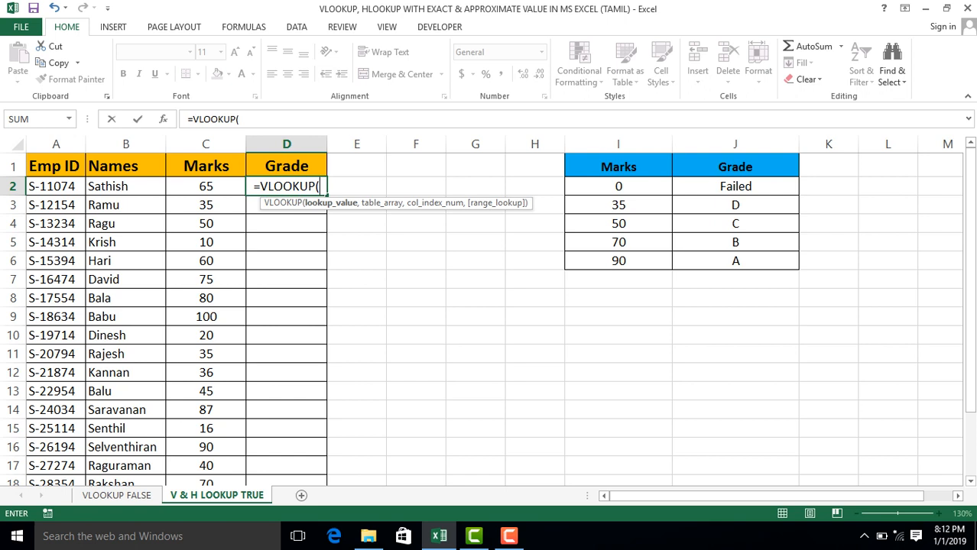
key("Escape")
Rename the heading in A1 to S ID.
left_click(55, 166)
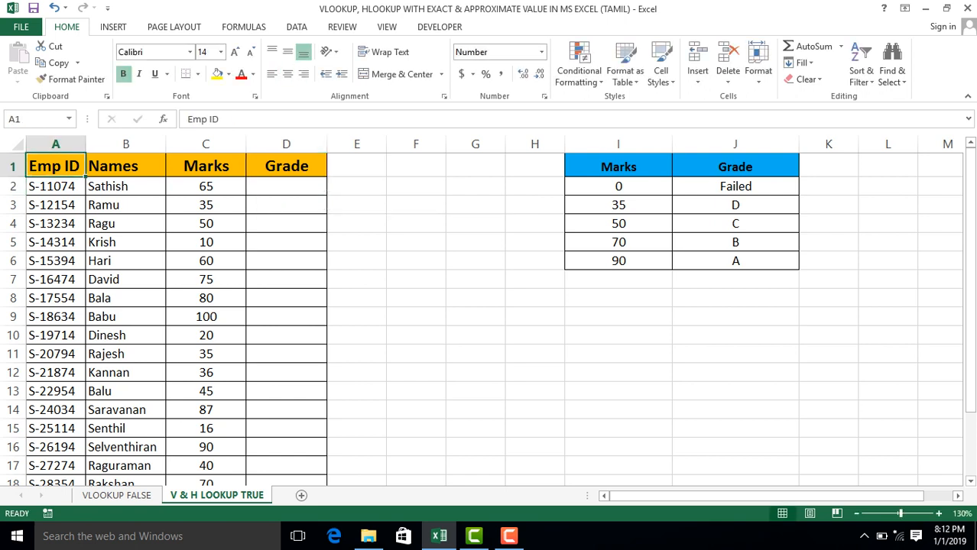
type("S ID")
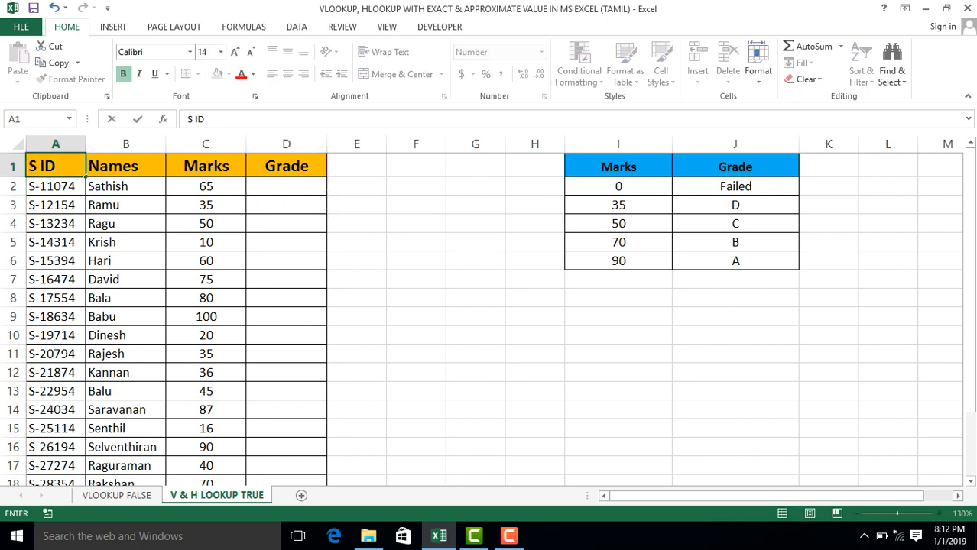
key("Return")
Review the table headings and select the student Marks from C1 down to the end of the table.
key("Up")
key("Right")
key("Right")
key("Right")
key("Right")
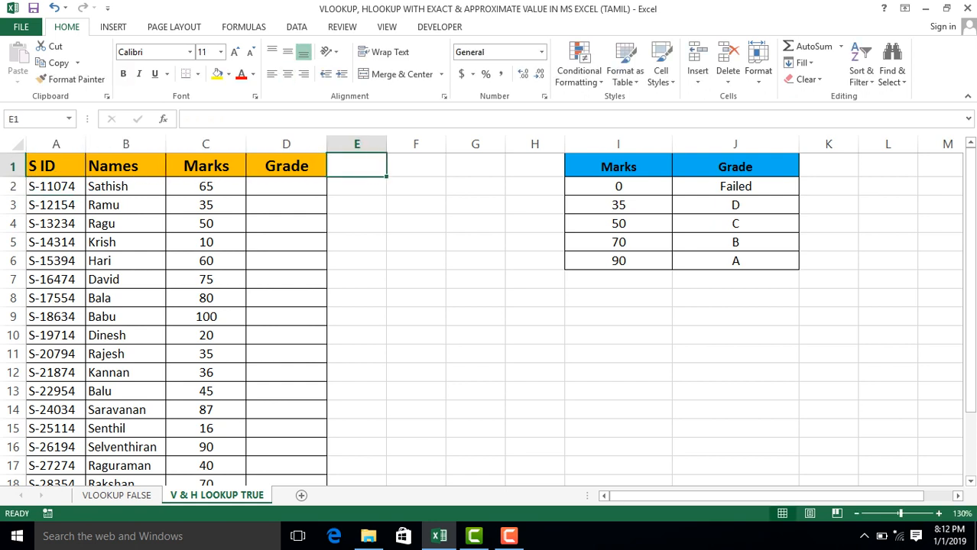
key("Left")
key("Down")
key("Left")
key("Up")
key("ctrl+shift+Down")
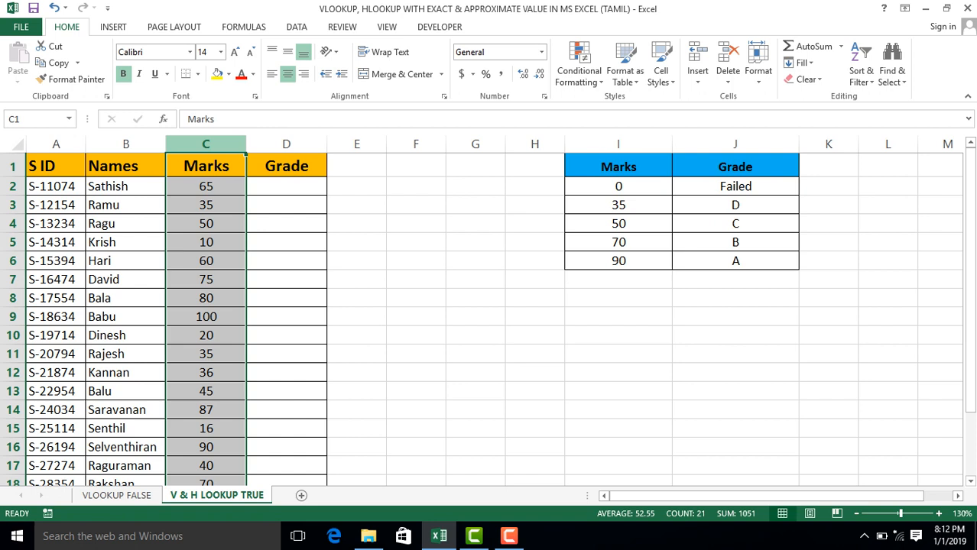
Examine the Marks thresholds in column I together with their grades in column J, starting from row 2.
left_click(619, 143)
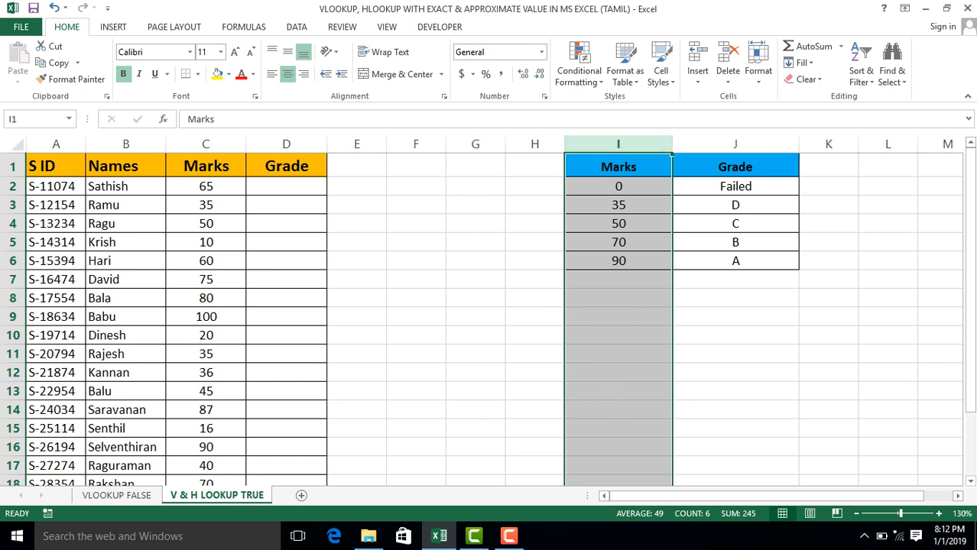
left_click(618, 186)
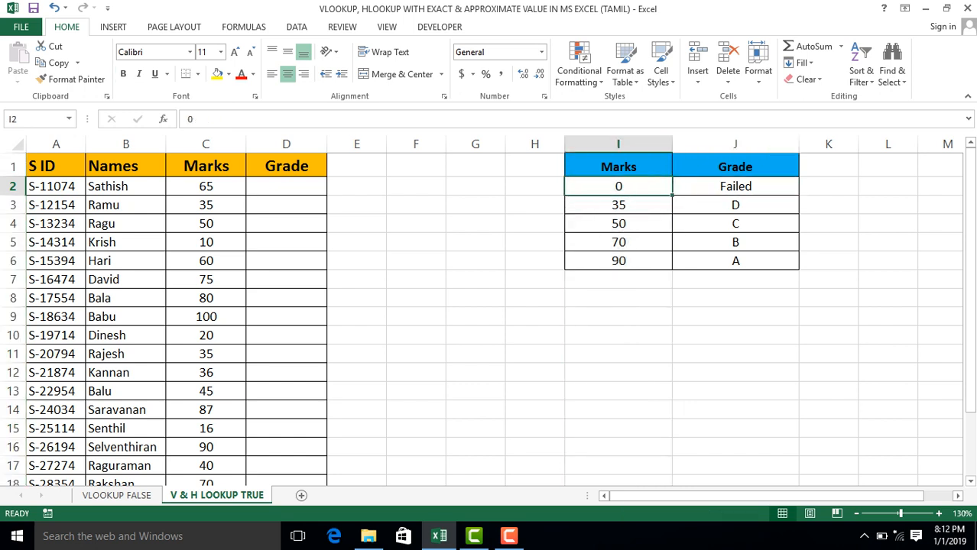
key("shift+Right")
key("shift+Down")
key("shift+Down")
key("shift+Down")
key("shift+Down")
key("Up")
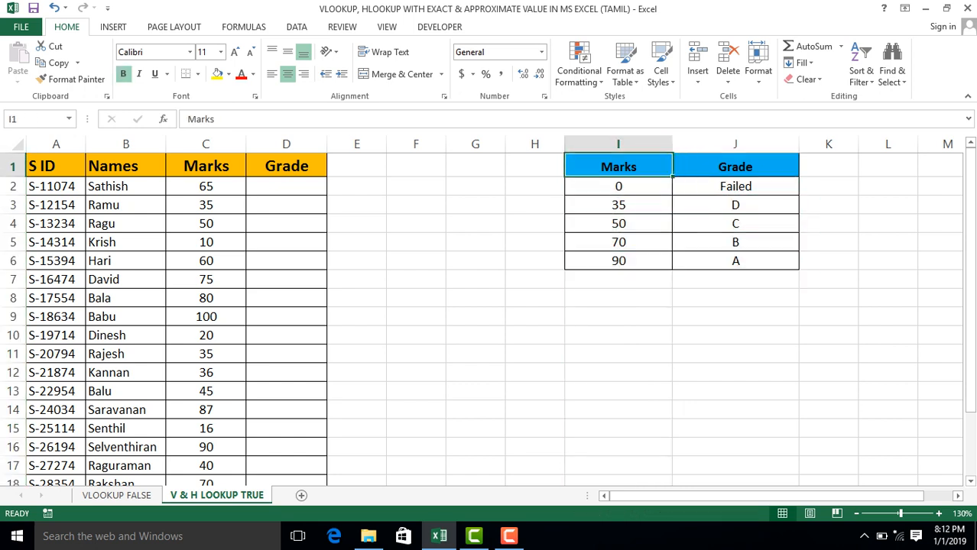
Examine each mark band between consecutive thresholds in I2:I6 together with the matching grades in column J.
key("Down")
key("shift+Down")
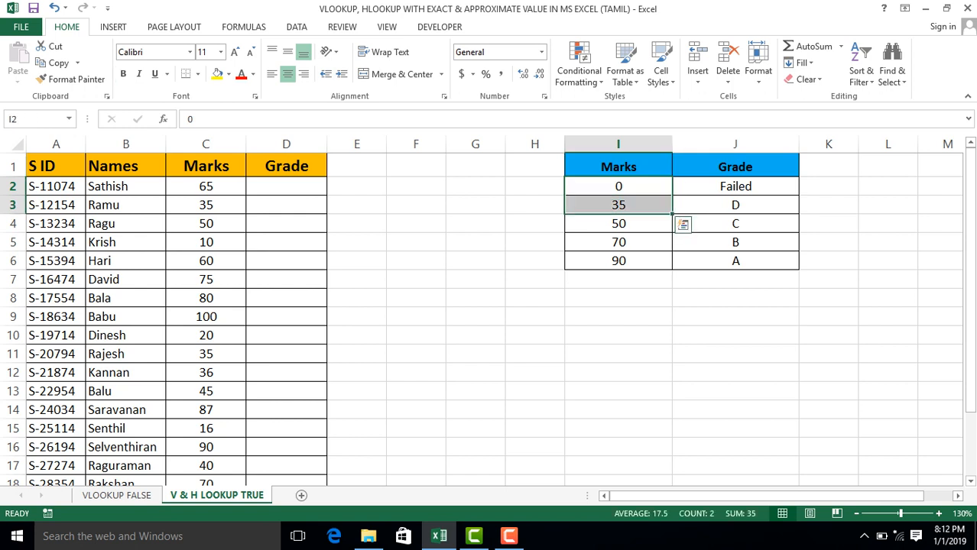
key("Right")
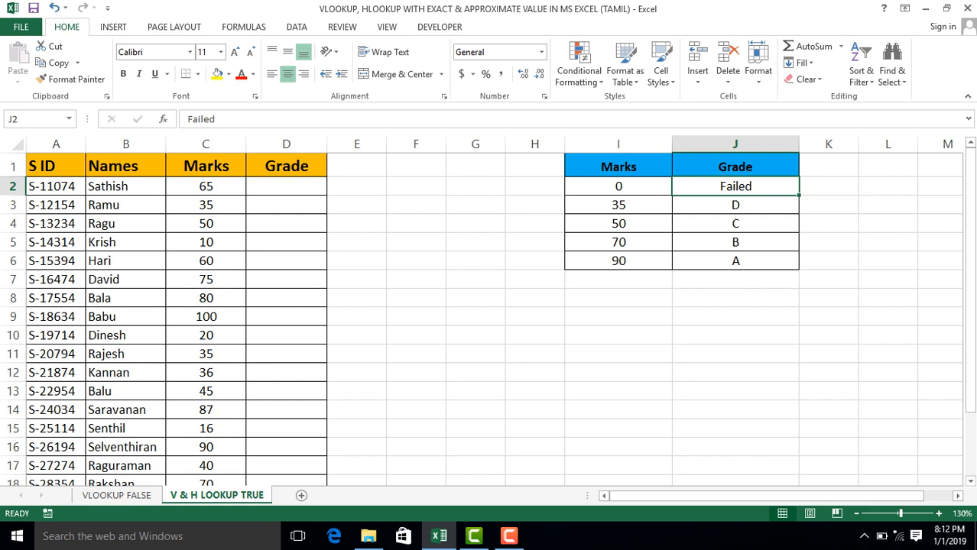
key("Left")
key("Down")
key("shift+Down")
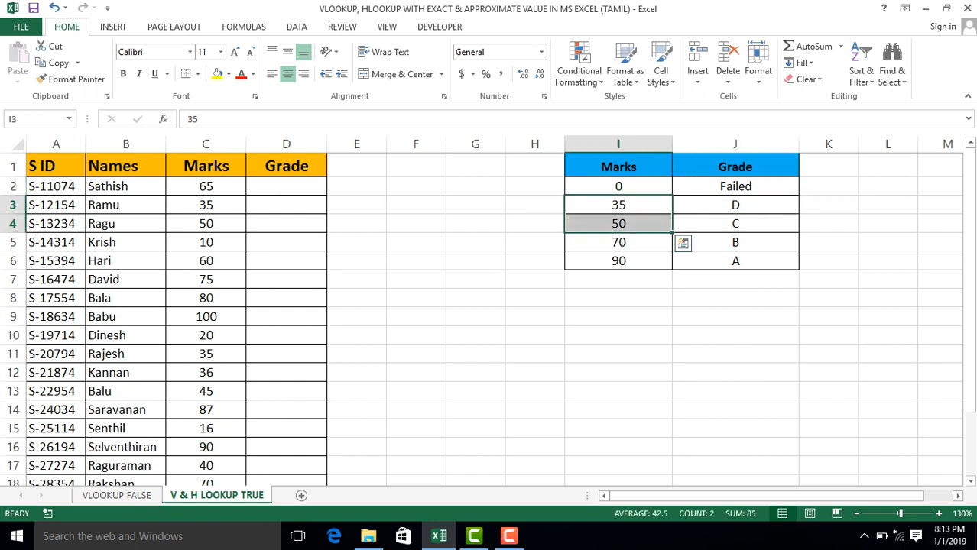
key("Right")
key("Left")
key("Down")
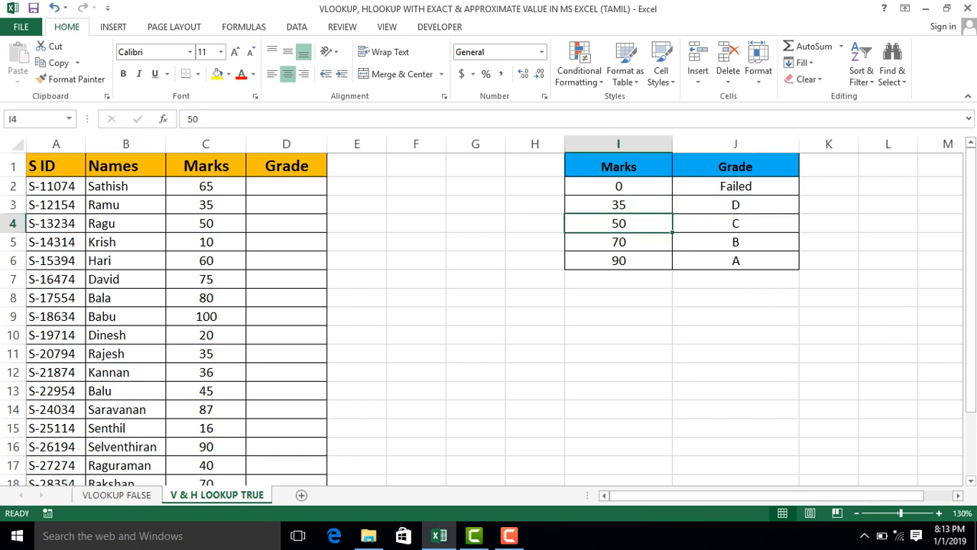
key("shift+Down")
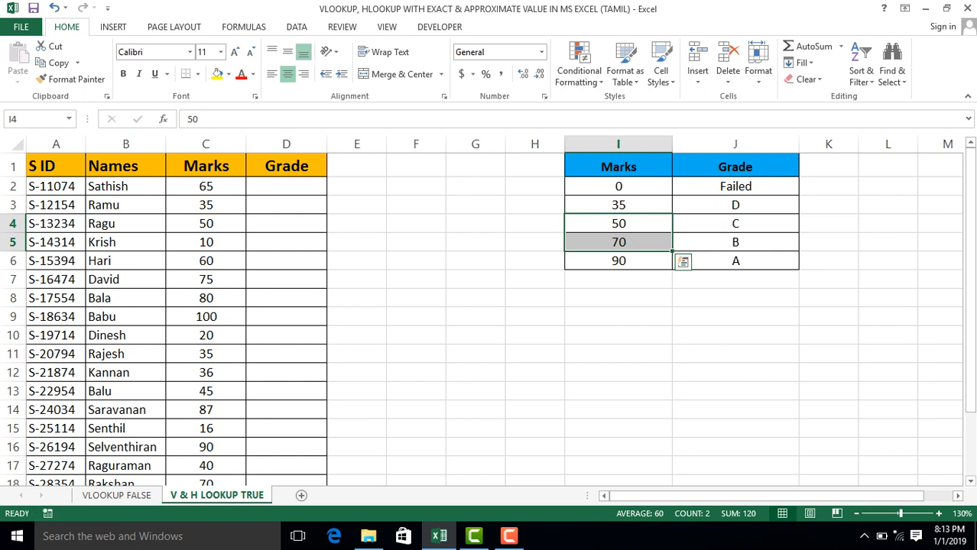
key("Down")
key("Down")
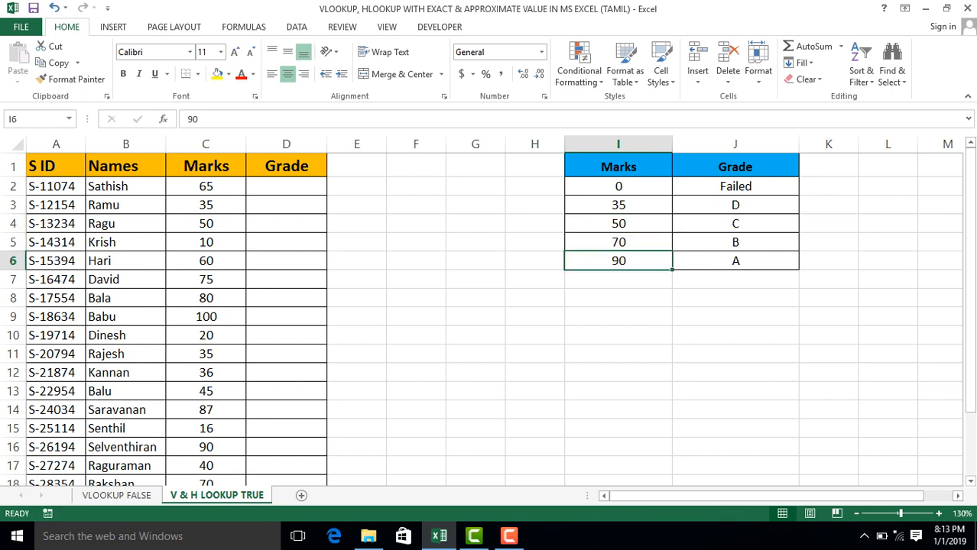
Review the lowest mark band in I2:I3 and compare the lookup table's Marks column with the student Marks in column C.
key("ctrl+Up")
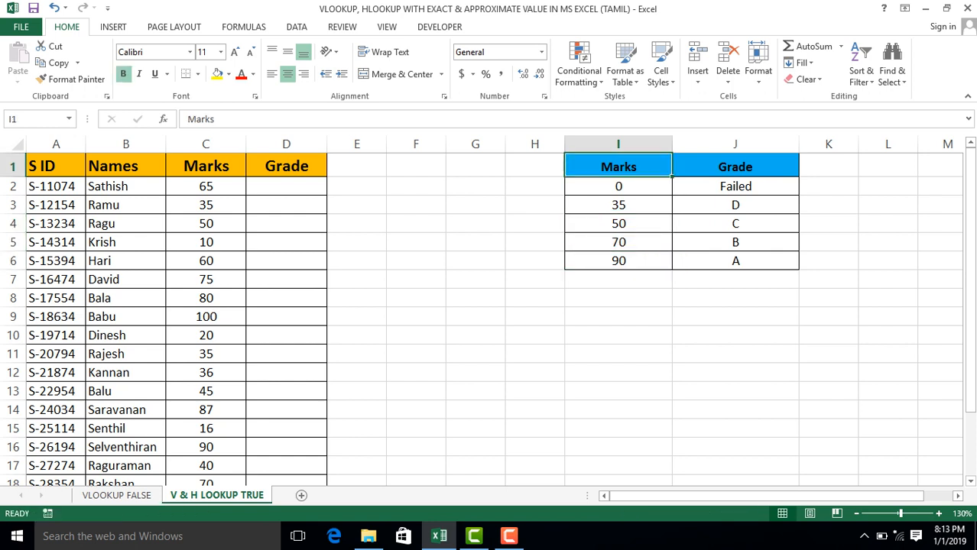
key("Down")
key("shift+Down")
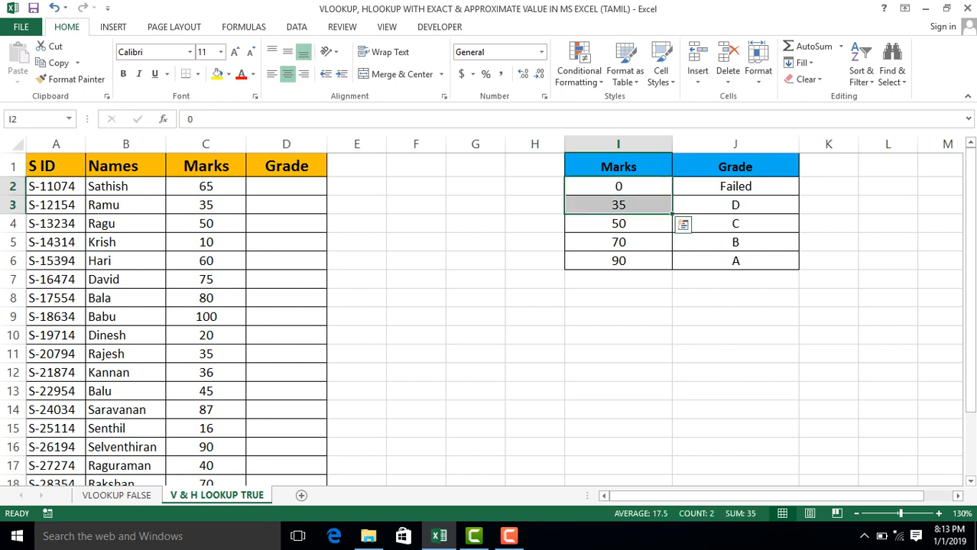
key("shift+Up")
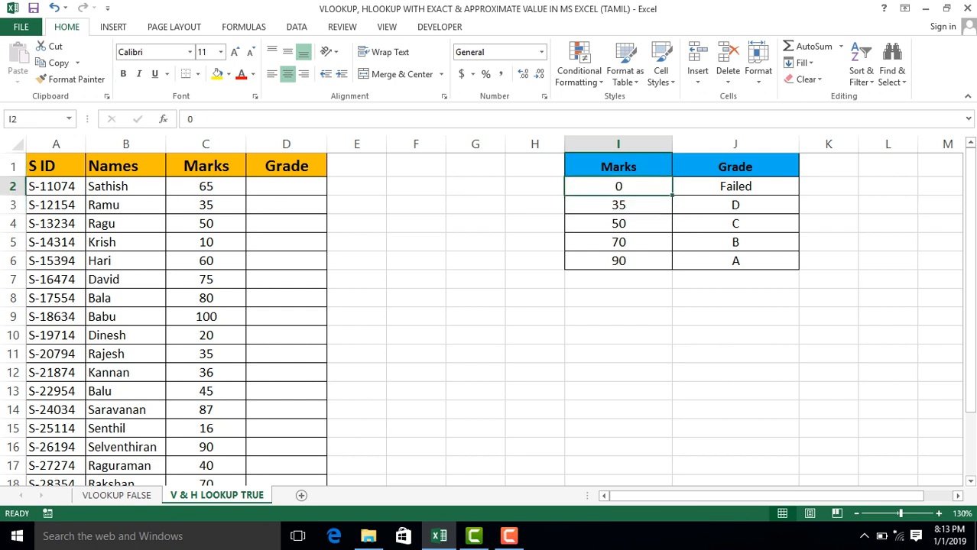
key("Up")
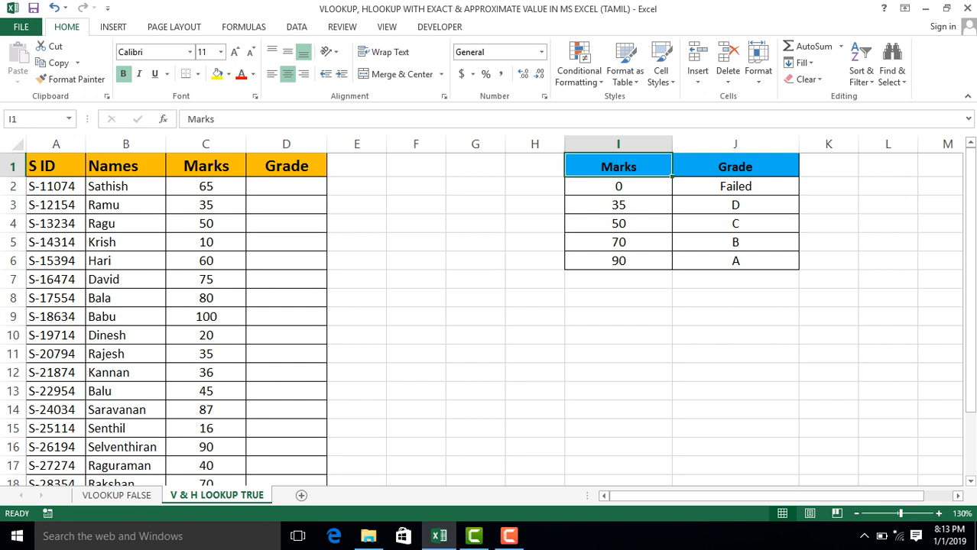
key("shift+Down")
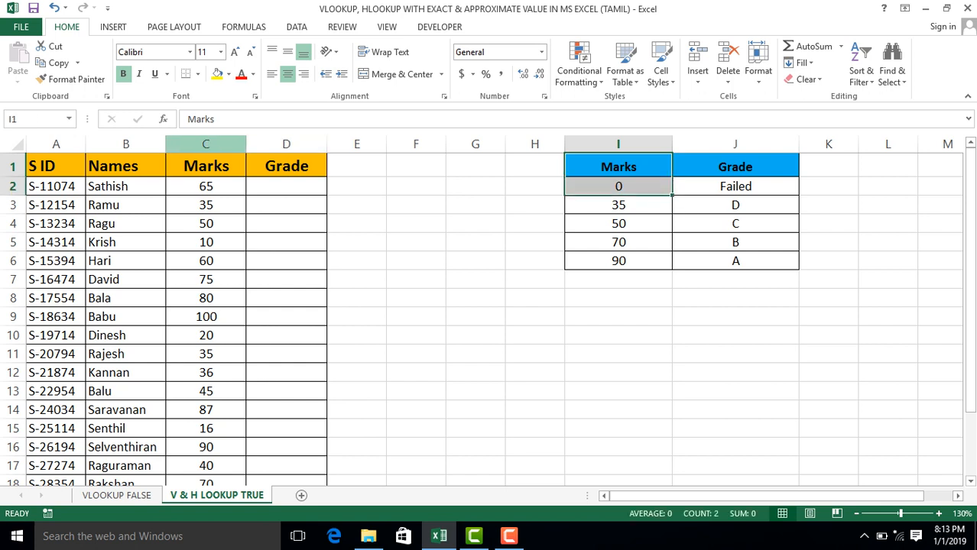
left_click(206, 144)
Start a VLOOKUP formula in D2 with the student's mark in C2 as the lookup value.
mouse_move(287, 188)
left_mouse_down()
mouse_move(286, 199)
mouse_move(287, 189)
left_mouse_up()
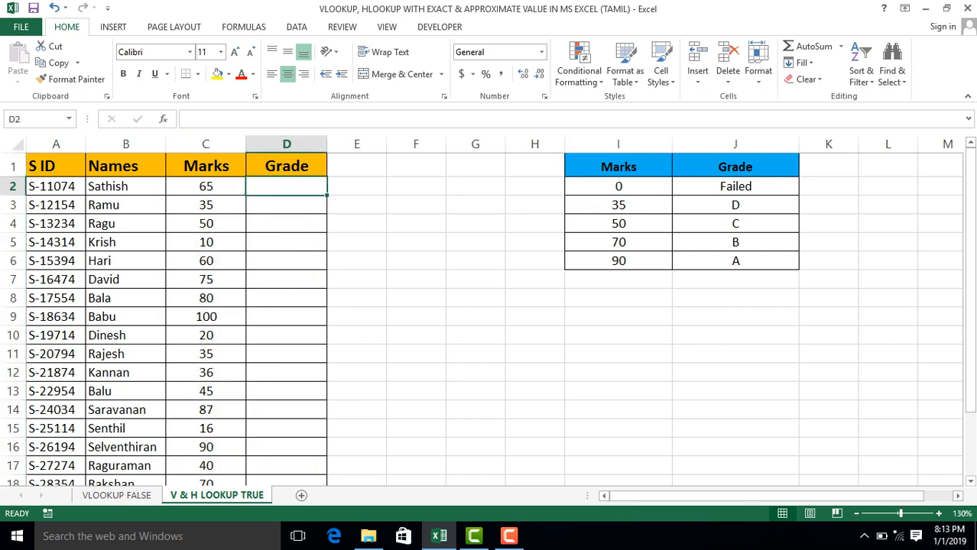
type("=vlo")
key("Tab")
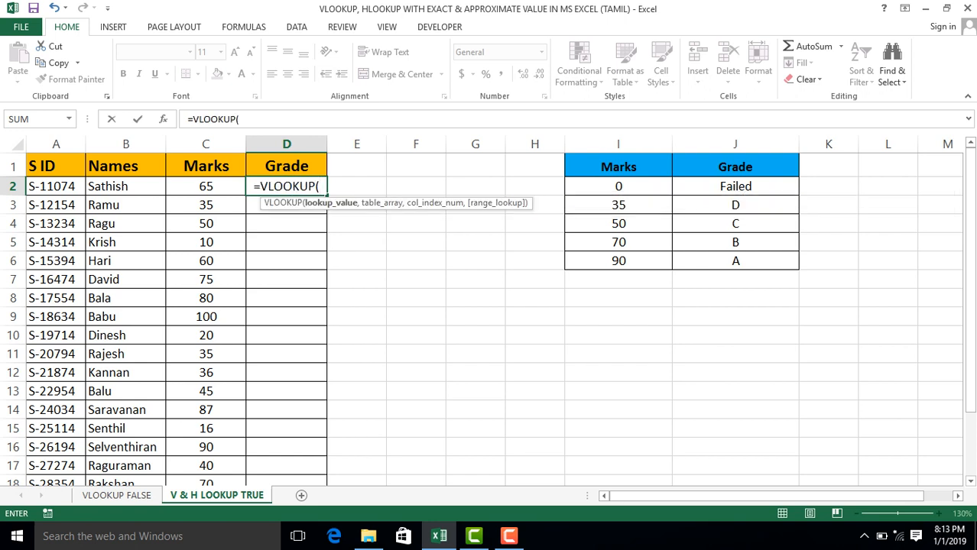
key("Left")
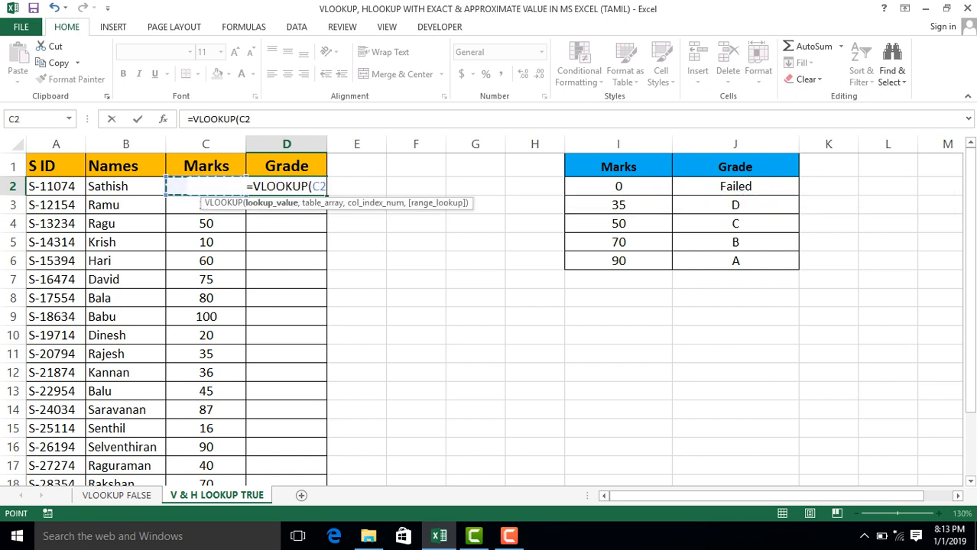
type(",")
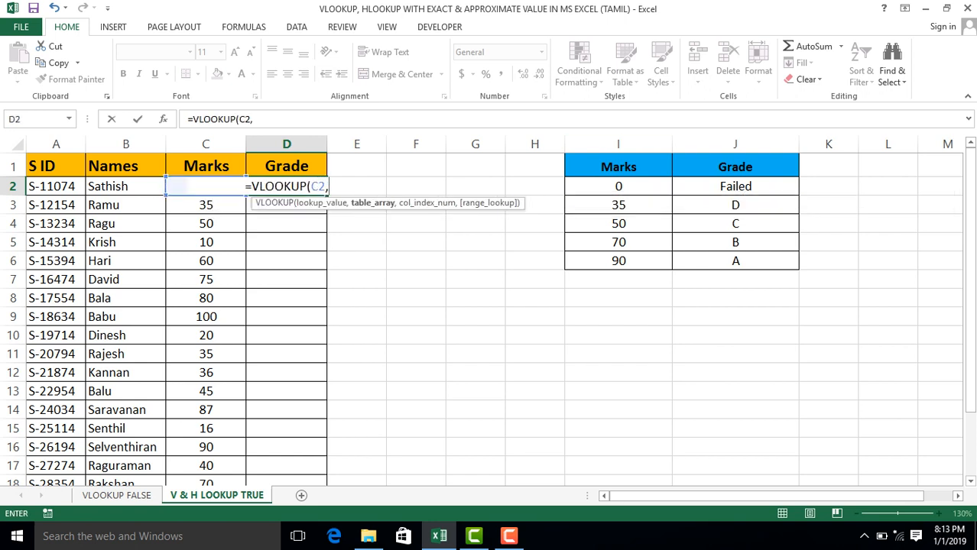
Set the formula's table array to the Marks and Grade lookup table as the absolute range $I$1:$J$6.
left_click(618, 167)
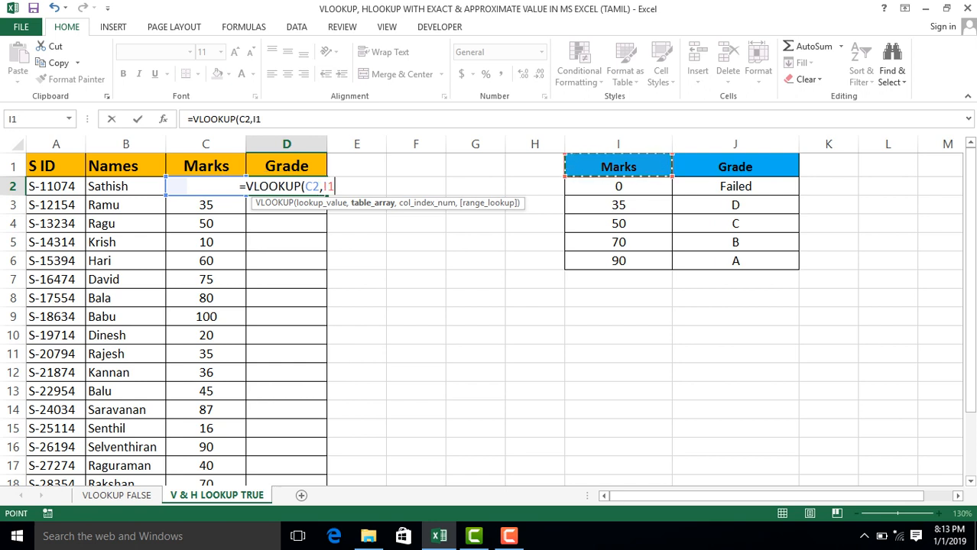
left_click_drag(618, 166, 795, 263)
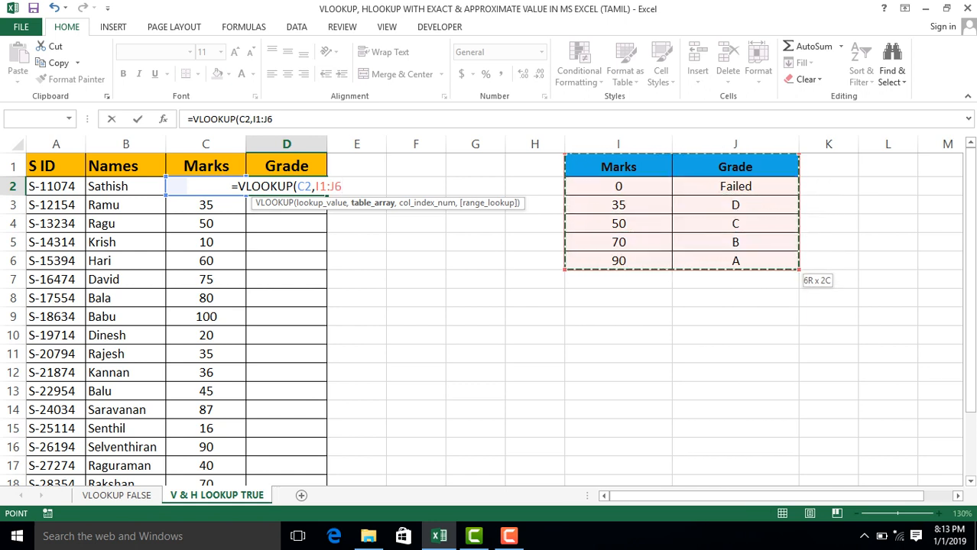
key("Right")
key("Left")
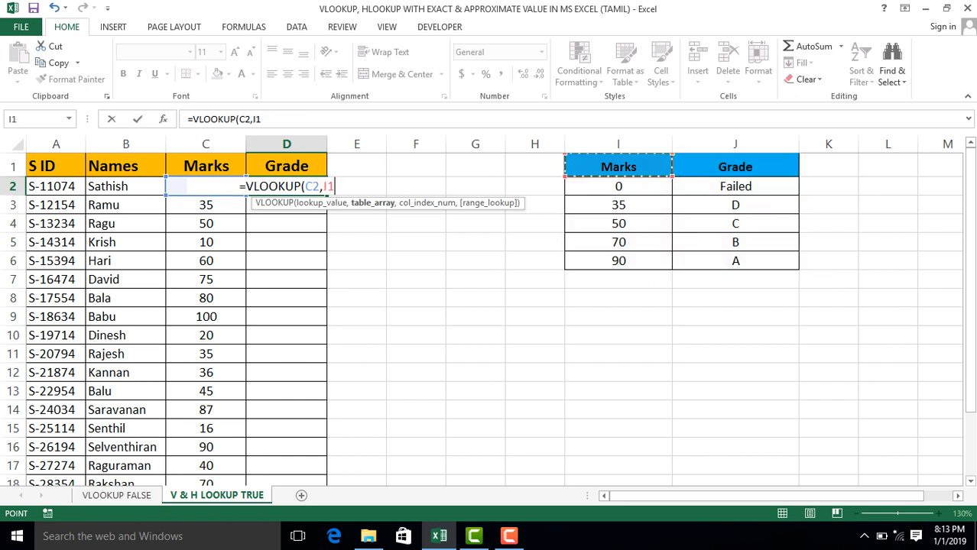
key("shift+Right")
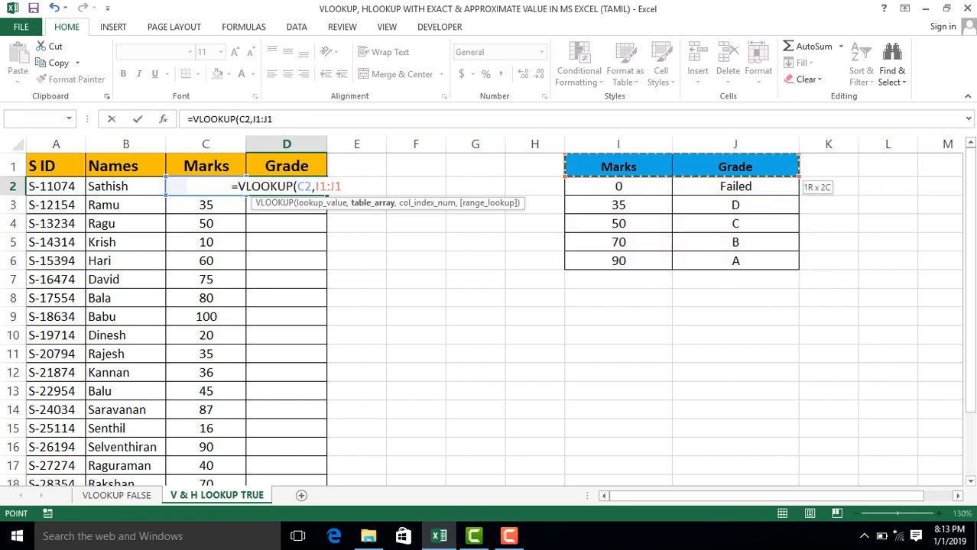
key("ctrl+shift+Down")
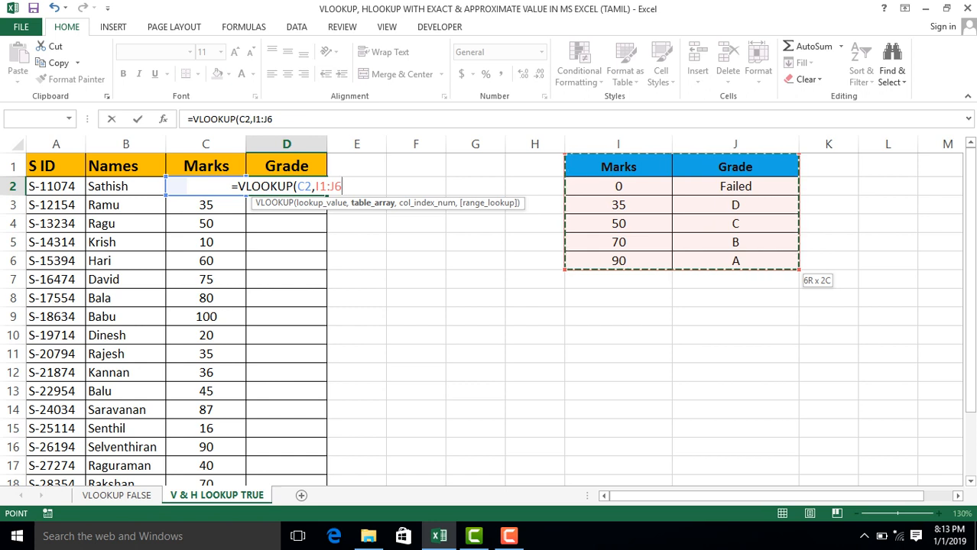
key("F4")
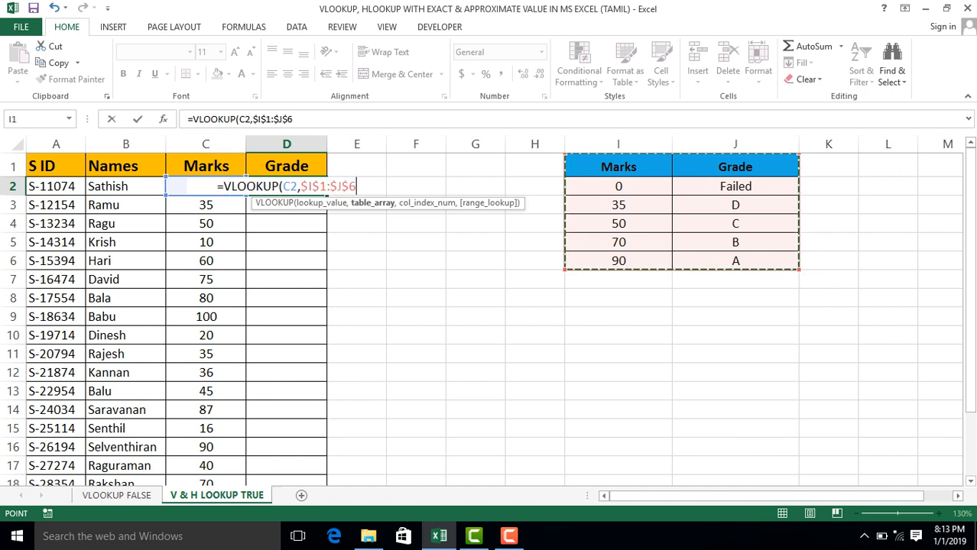
type(",")
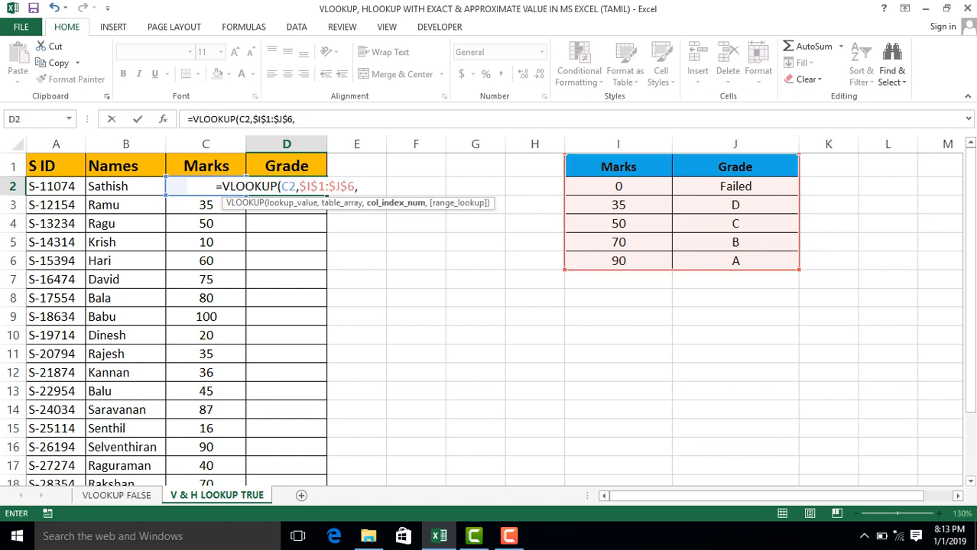
type("2")
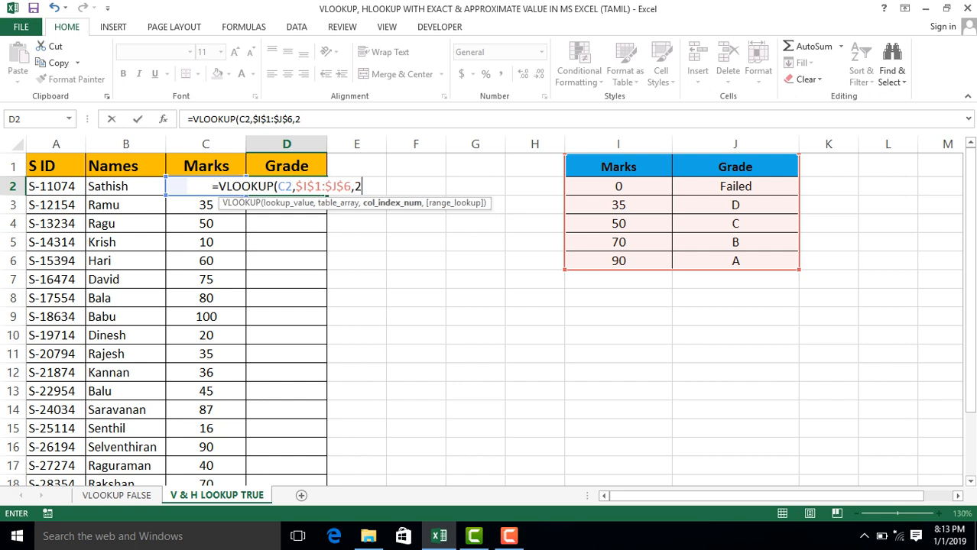
type(",0")
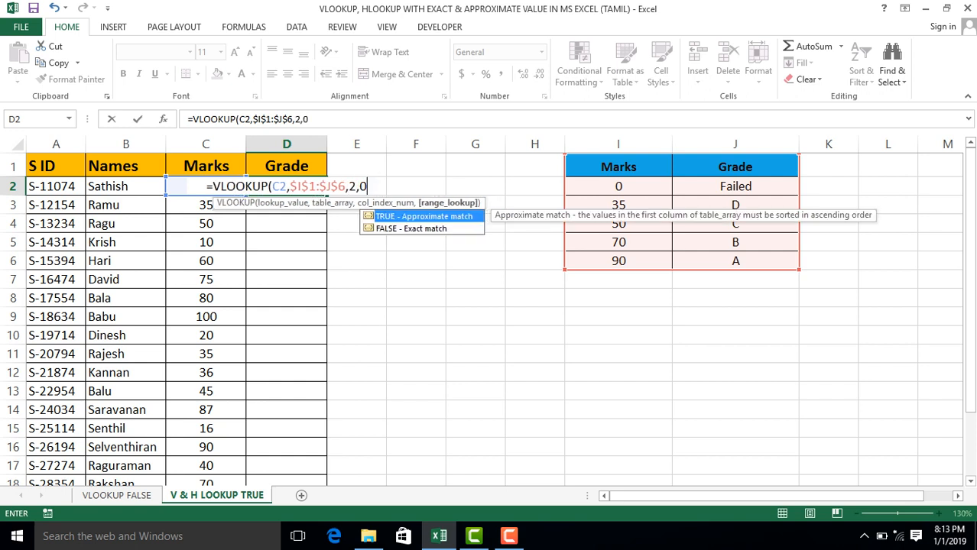
type(")")
Complete the D2 formula with column index 2 and exact match 0, and fill it down the Grade column.
key("Return")
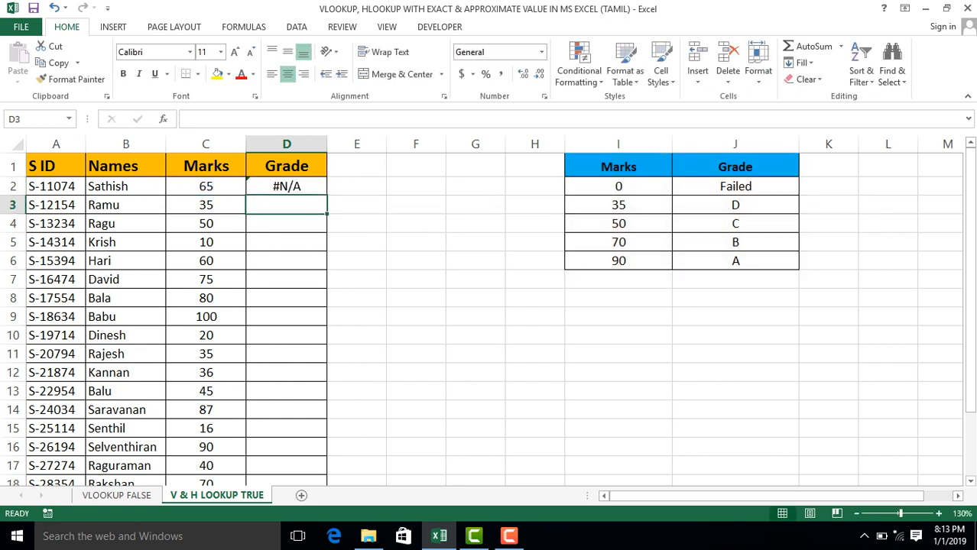
left_click(287, 187)
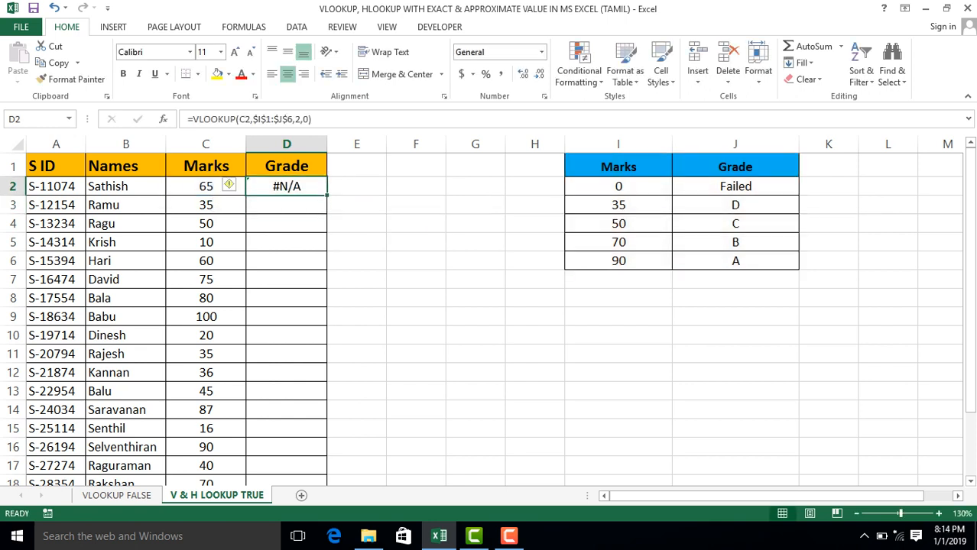
double_click(326, 196)
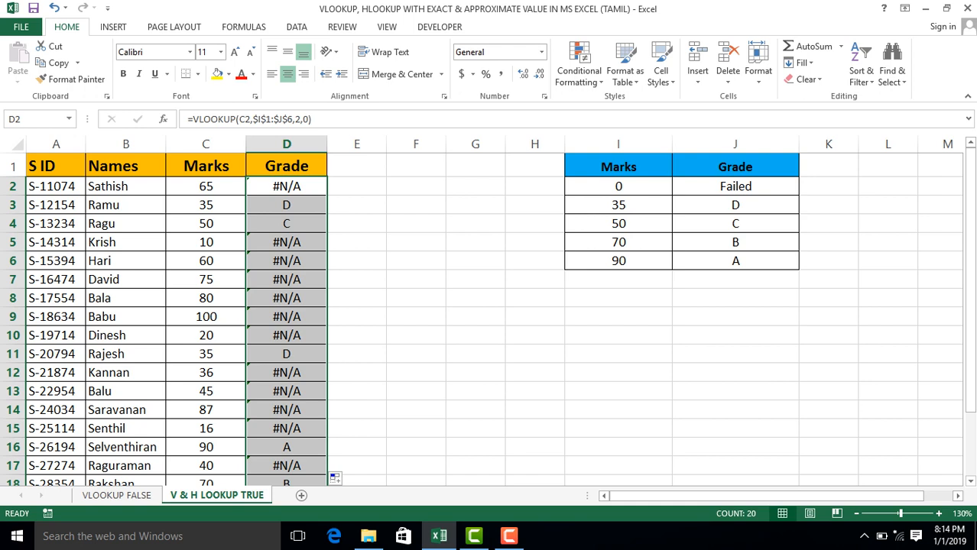
Compare the student marks in C3 and C4 and their grades with rows 3 and 4 of the lookup table.
left_click(206, 205)
left_click(618, 205)
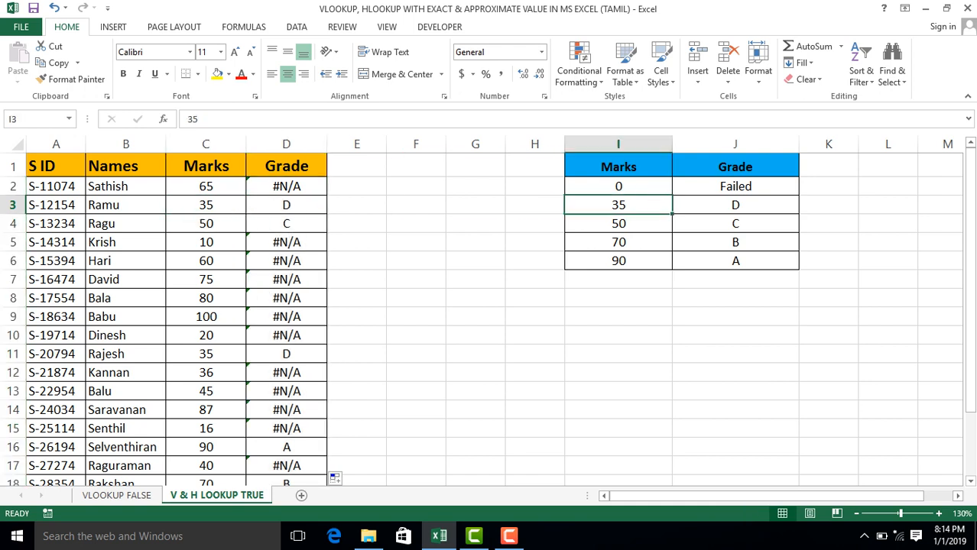
left_click(736, 205)
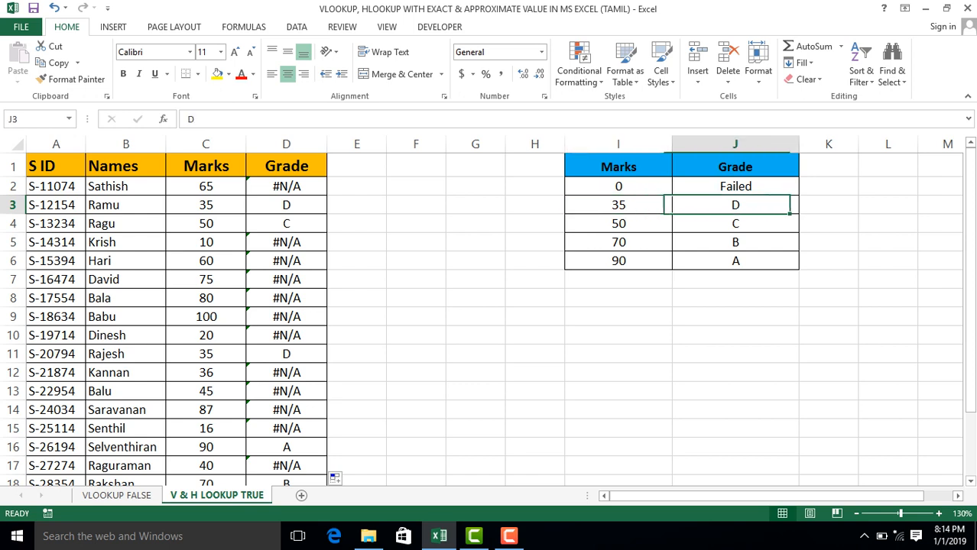
left_click(205, 224)
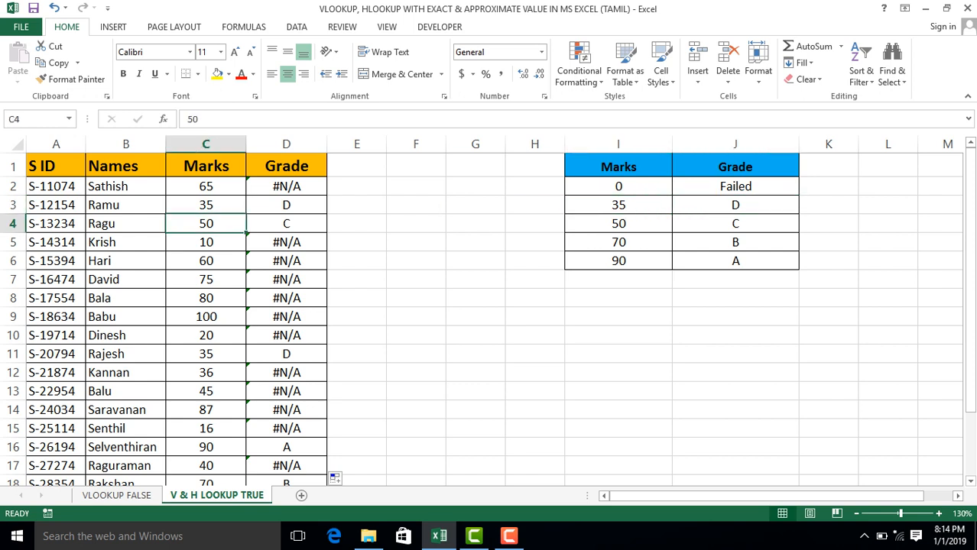
left_click(619, 225)
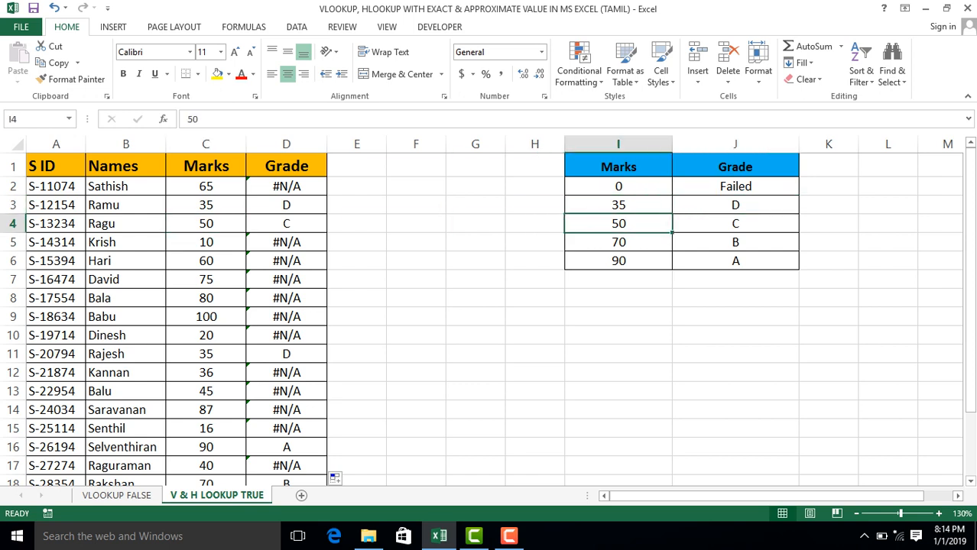
left_click(287, 224)
left_click(735, 224)
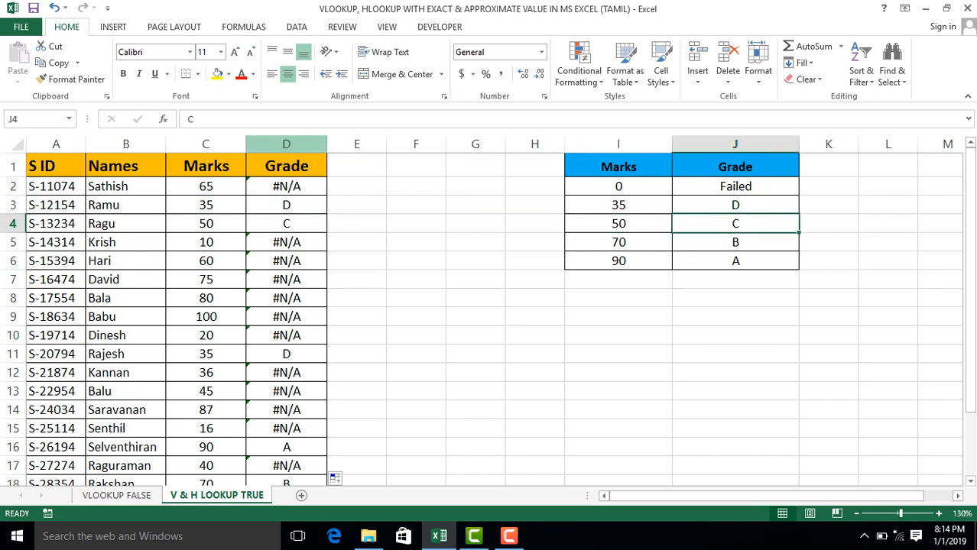
Check the Grade column results and select D2 to inspect its exact-match VLOOKUP formula.
left_click(286, 144)
left_click(287, 186)
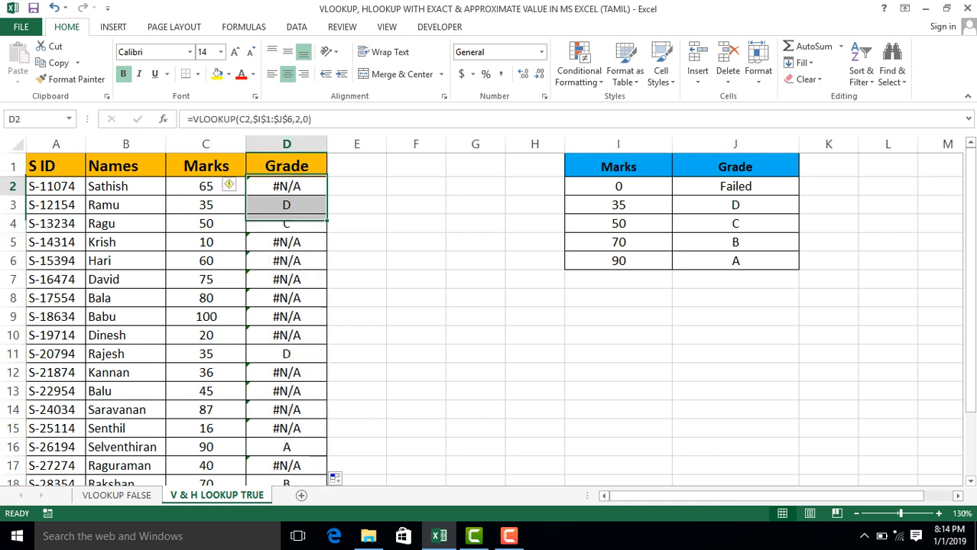
left_click(357, 186)
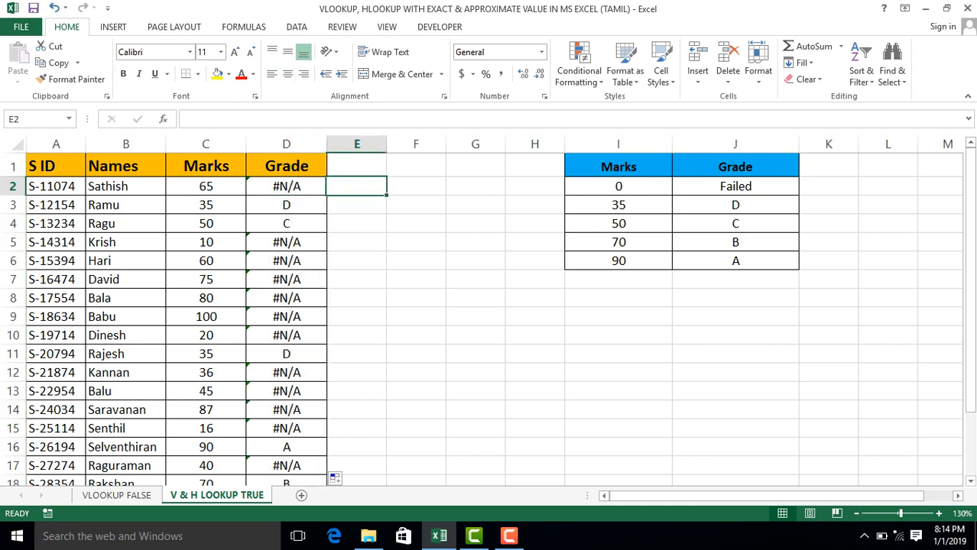
left_click(286, 187)
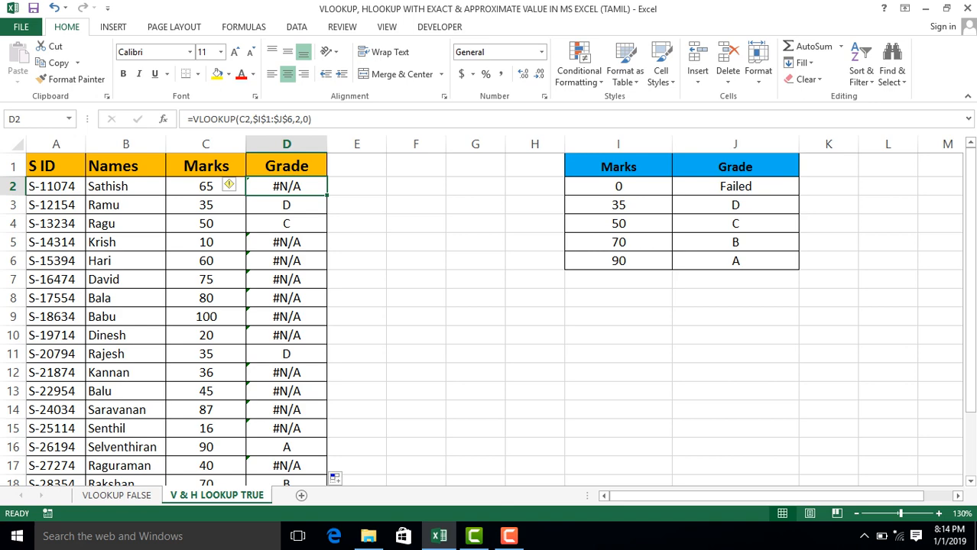
Clear the exact-match VLOOKUP formulas from the Grade column, D2 to D21, and return to cell D2.
key("ctrl+shift+Down")
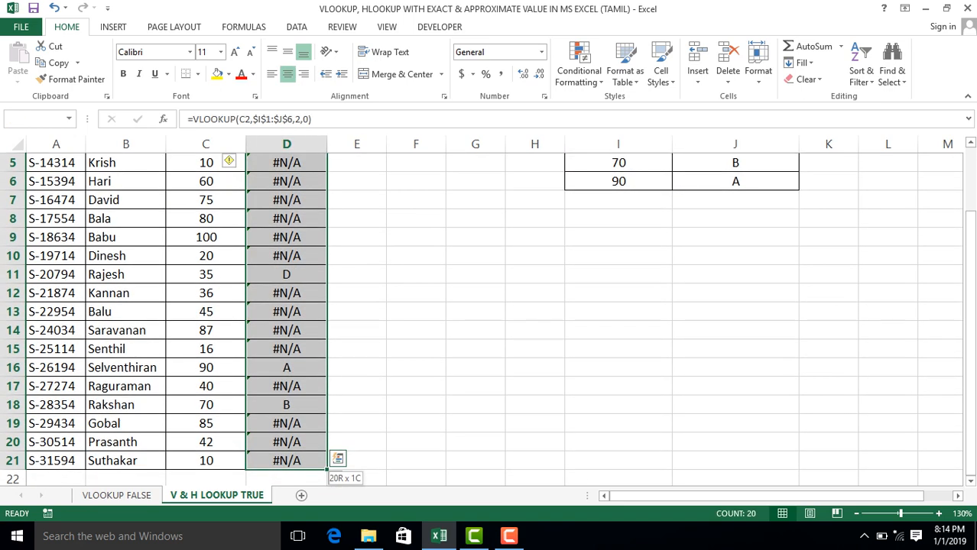
key("Delete")
scroll(489, 317, "up", 2)
key("Up")
key("Down")
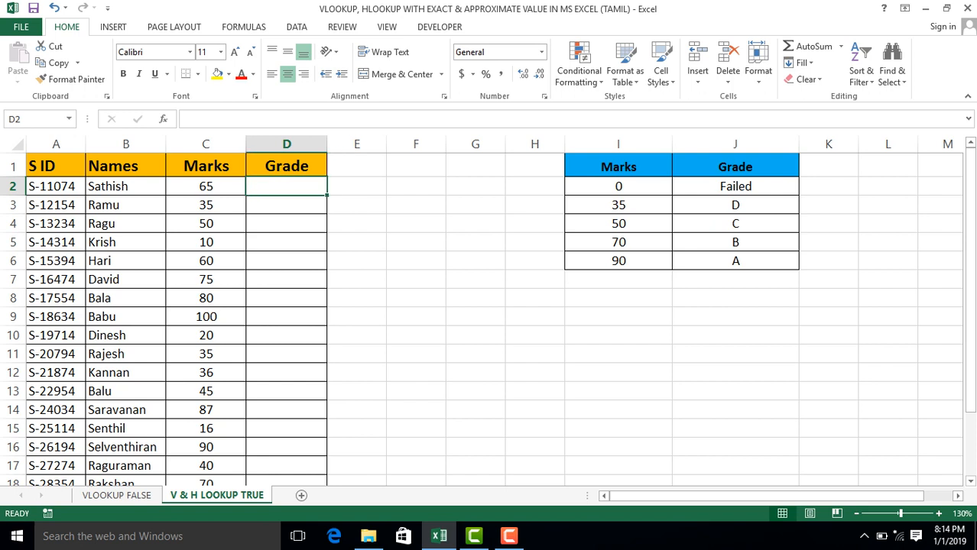
Start a VLOOKUP in D2 with lookup value C2 and the Marks and Grade table as absolute range $I$1:$J$6.
type("=vl")
key("Tab")
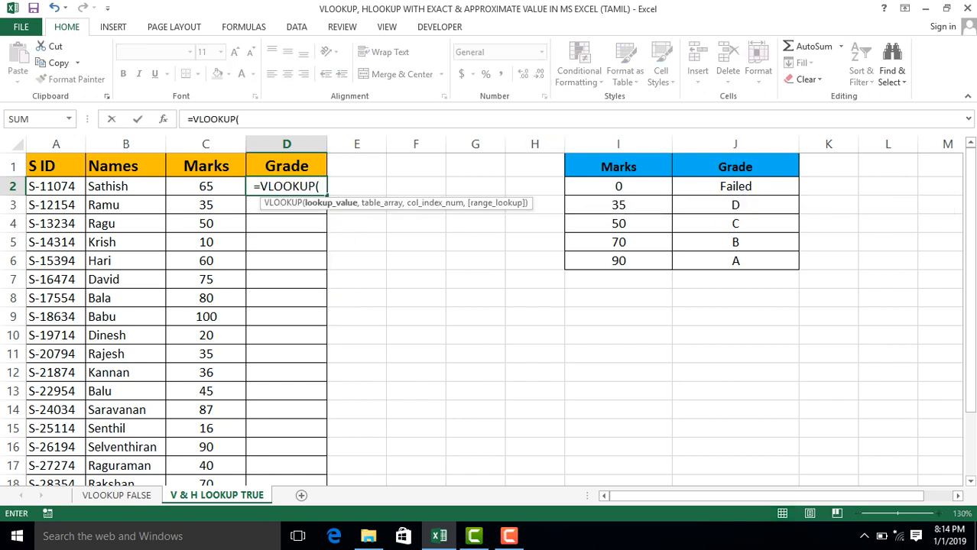
left_click(176, 187)
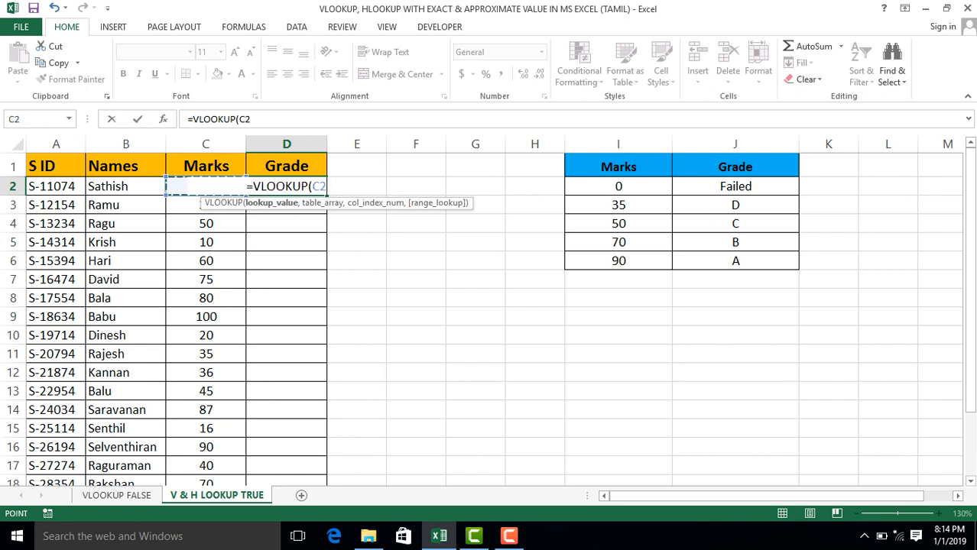
type(",")
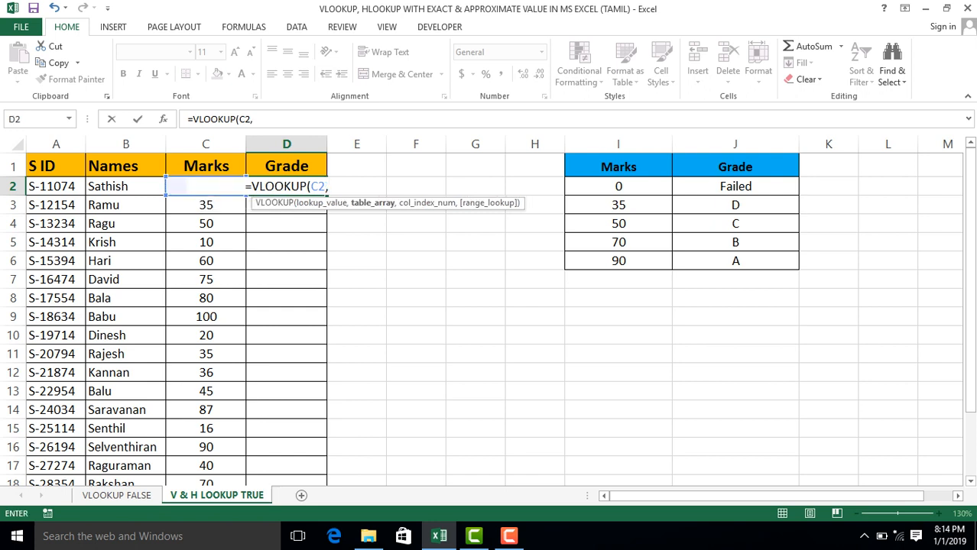
left_click_drag(668, 162, 788, 264)
key("F4")
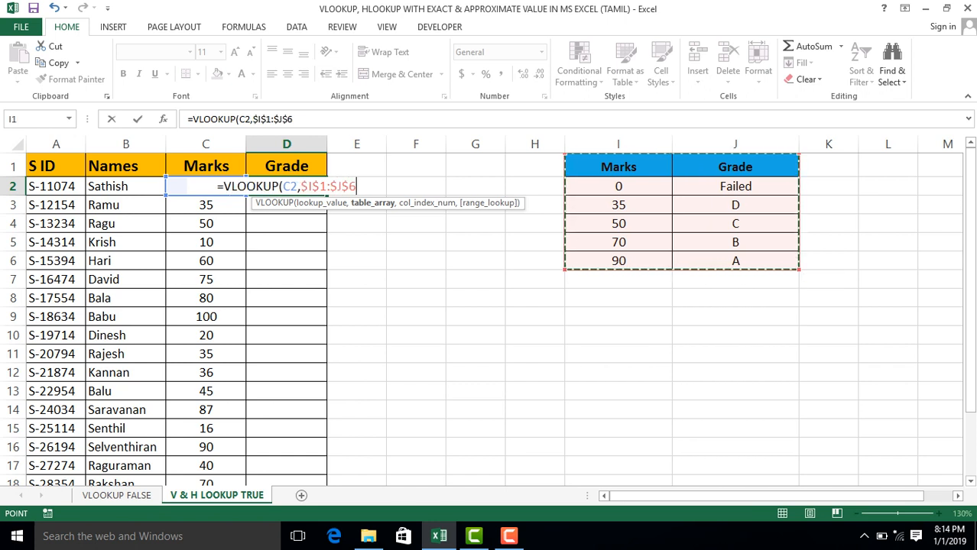
Complete the D2 formula with column index 2 and approximate match 1, and fill it down the Grade column.
type(",2")
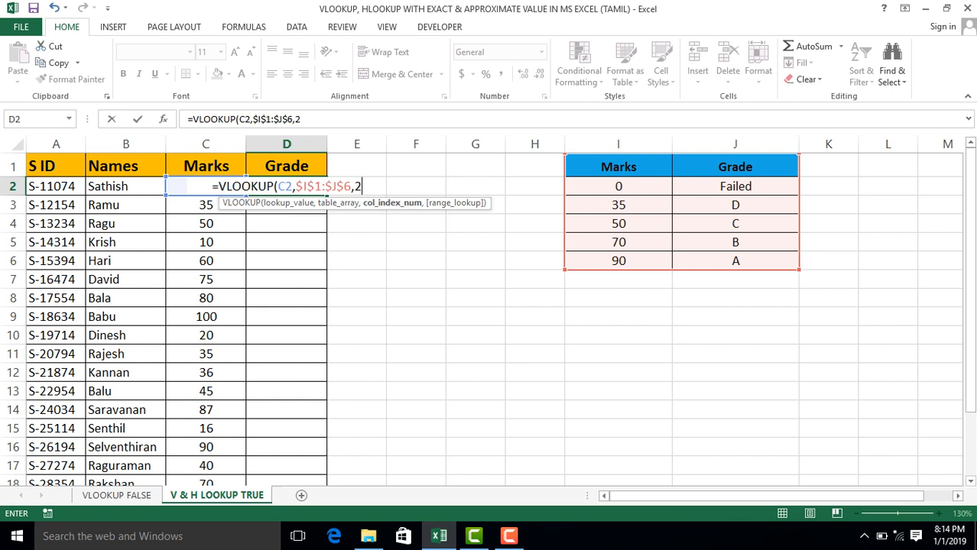
type(",")
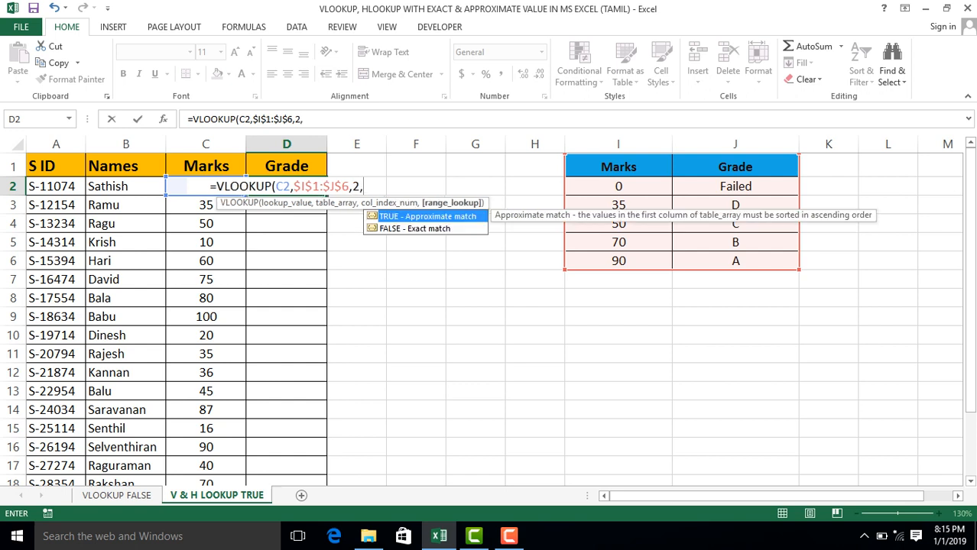
type("1")
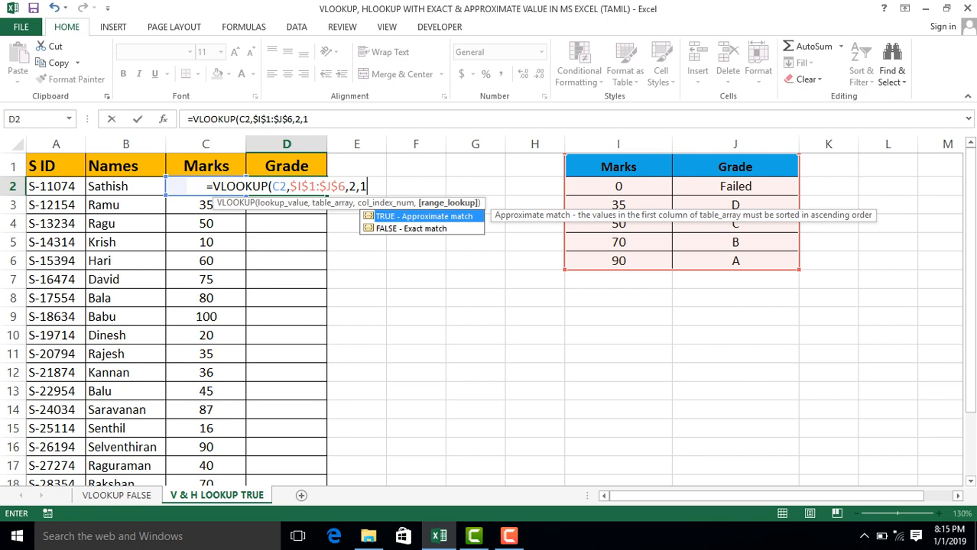
type(")")
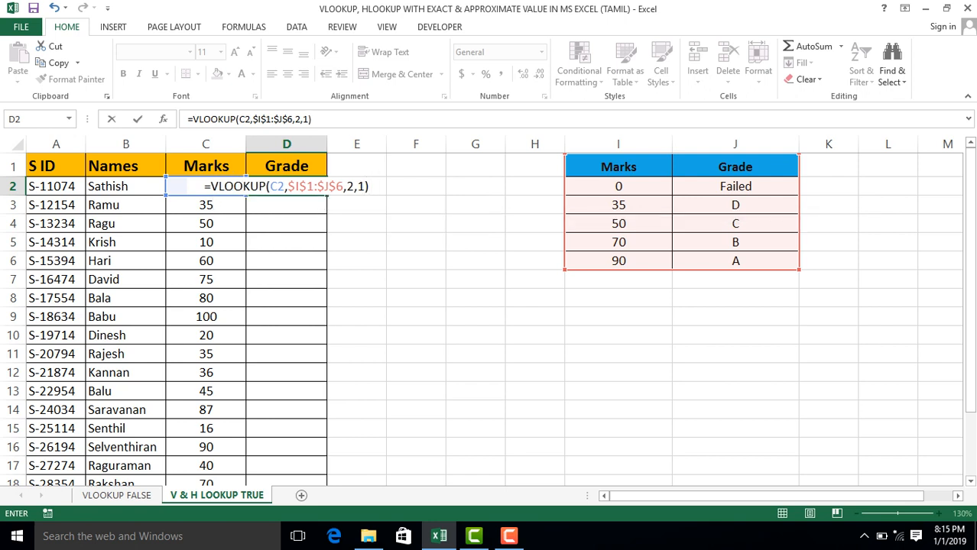
key("Return")
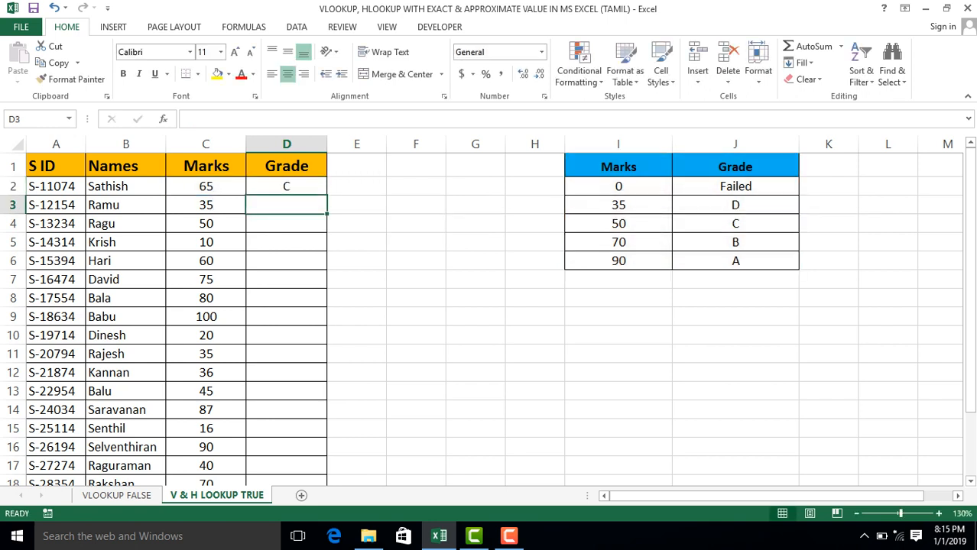
left_click(286, 186)
double_click(326, 196)
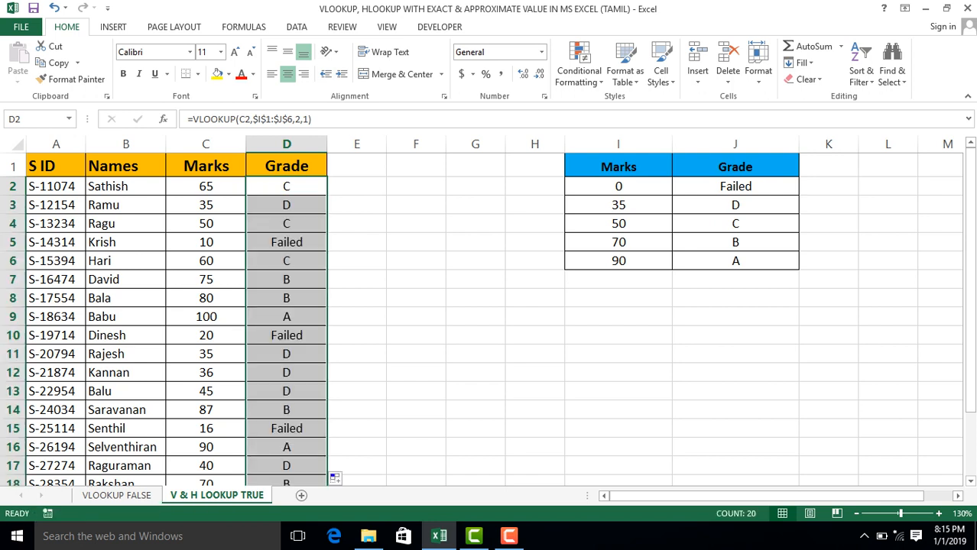
Compare the marks in C5 and the grade in D5 with the first rows of the lookup table.
left_click(206, 242)
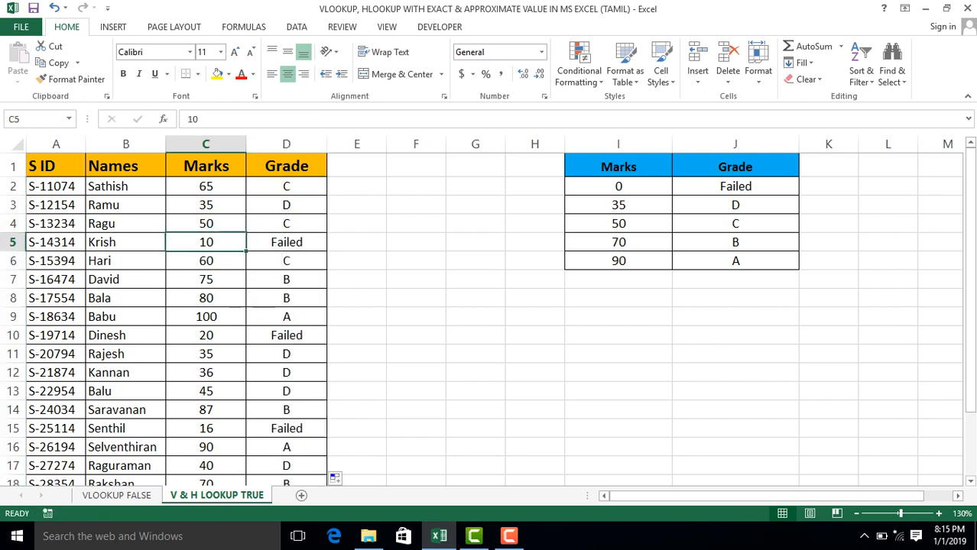
left_click(287, 242)
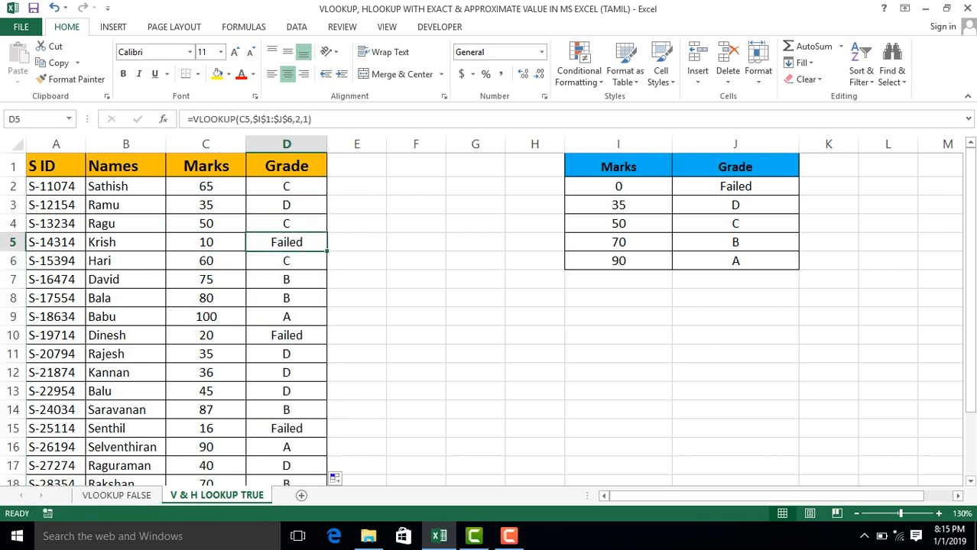
left_click(619, 186)
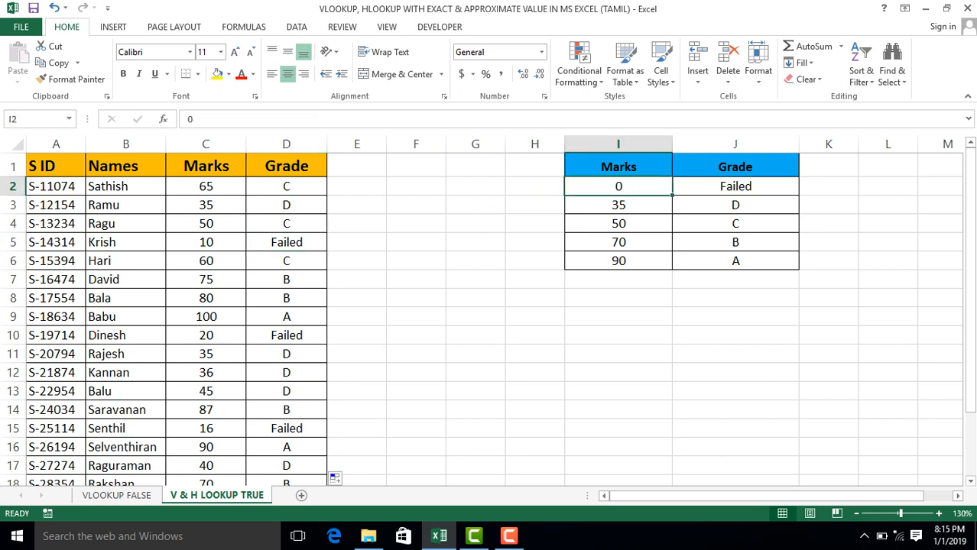
left_click(619, 205)
left_click(618, 186)
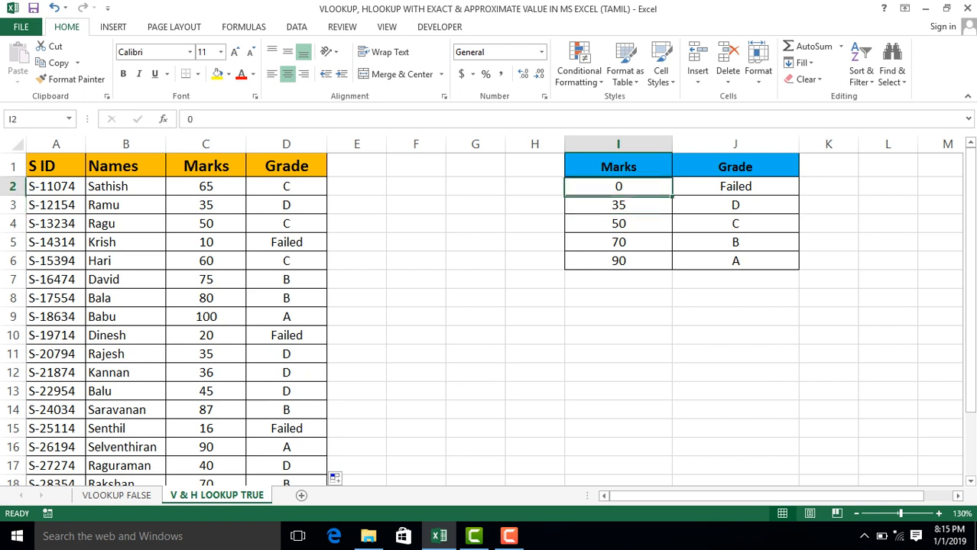
left_click(735, 187)
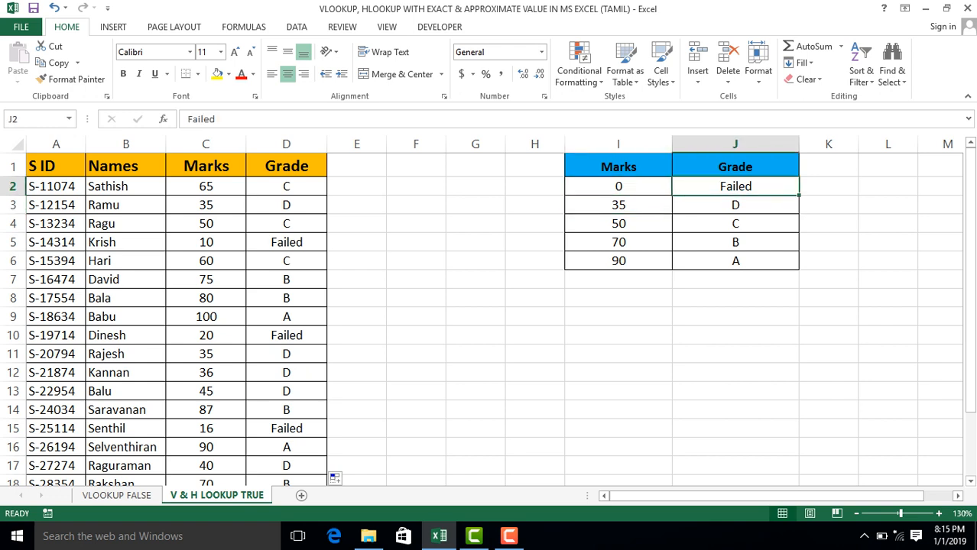
left_click(286, 242)
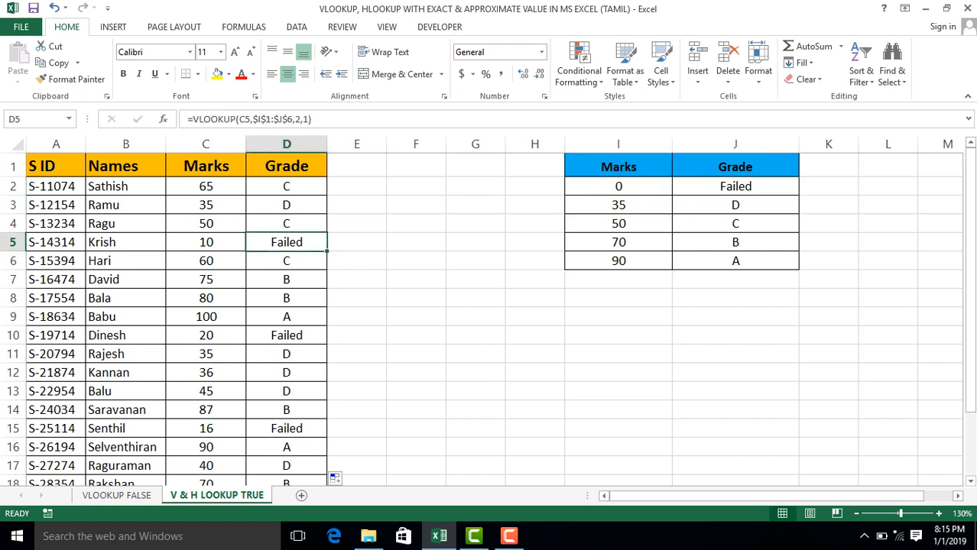
Check the marks and grades in rows 11 to 14 against the 70 and 90 rows of the lookup table.
left_click(286, 354)
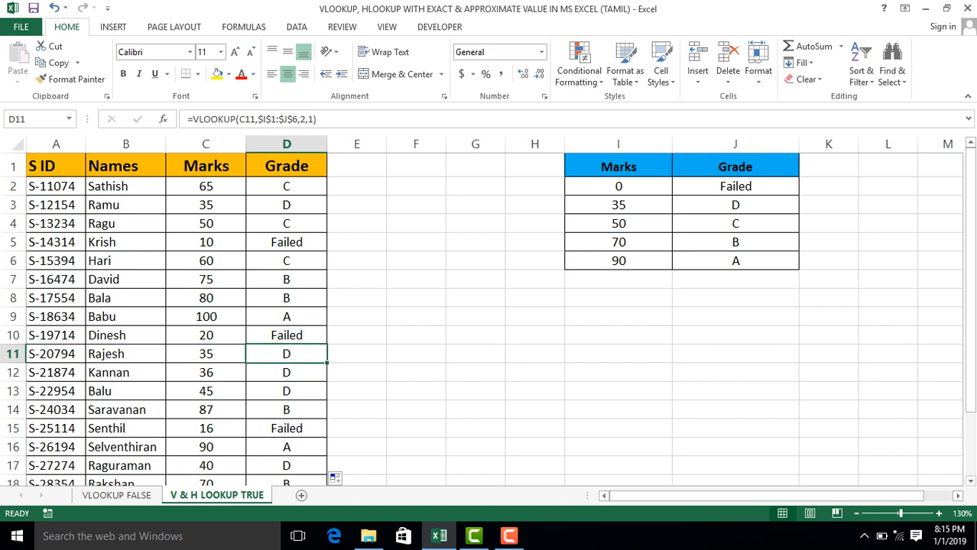
left_click(205, 373)
left_click(287, 354)
key("Down")
key("Down")
key("Down")
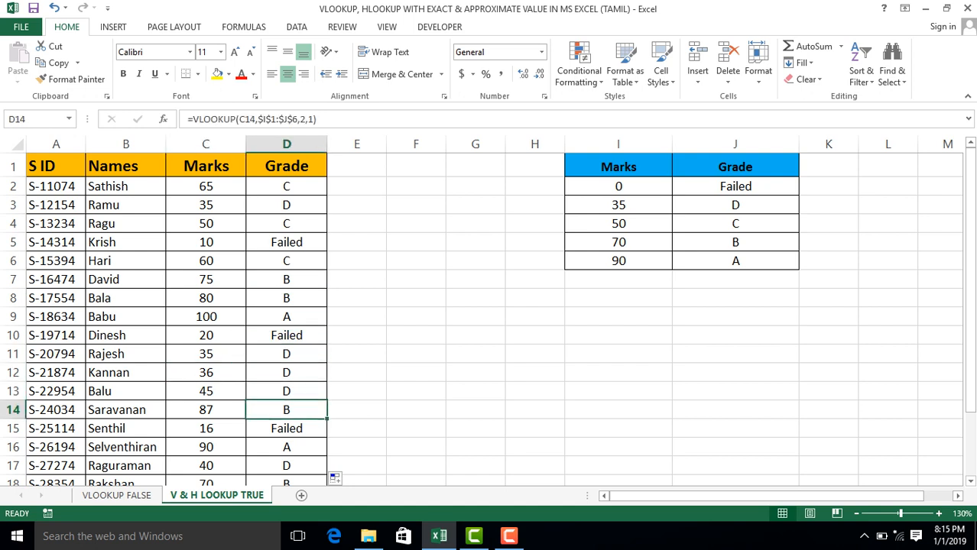
key("Left")
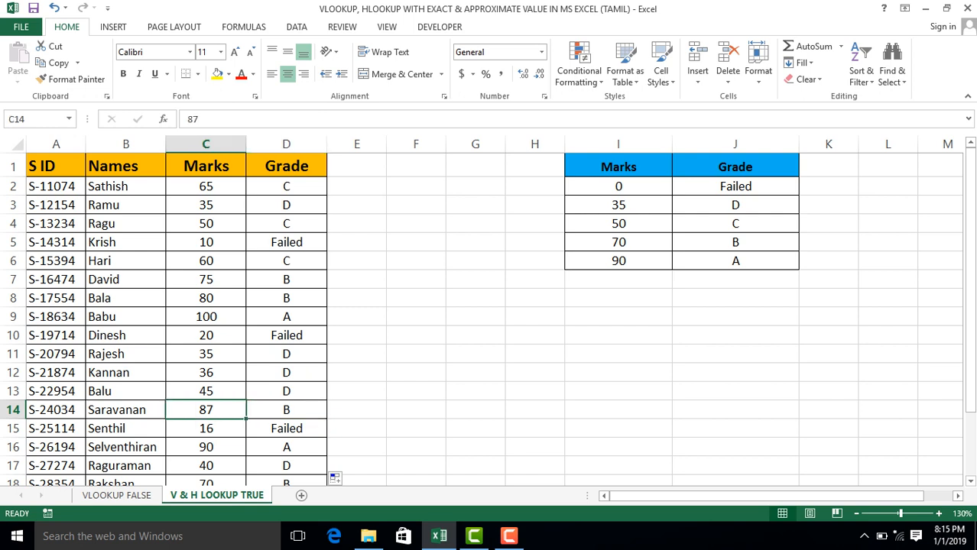
left_click(618, 242)
left_click(619, 261)
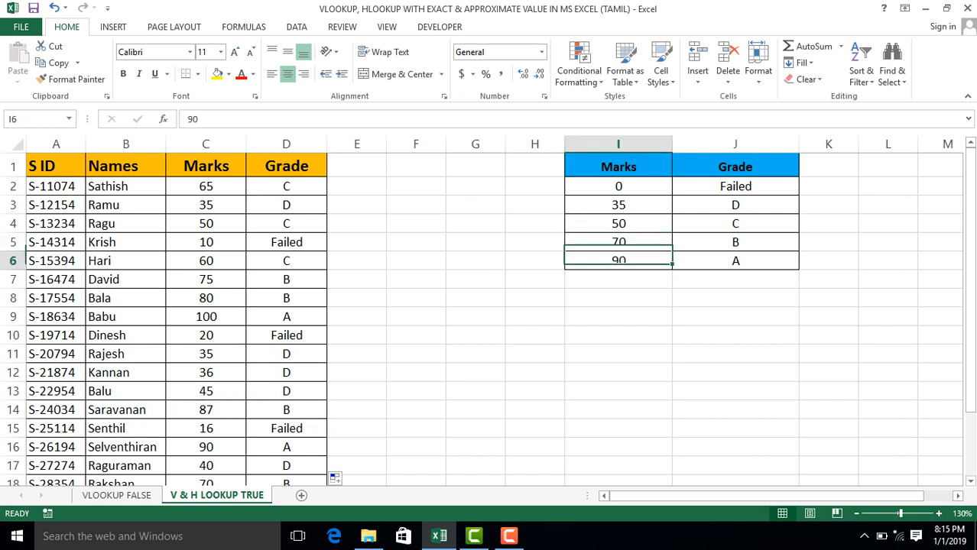
key("Right")
key("Up")
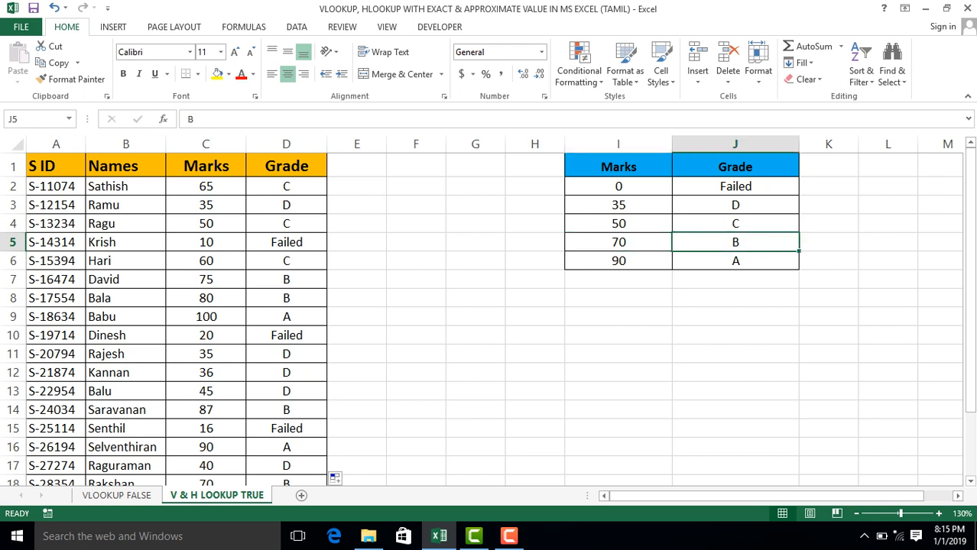
Replace the last argument of the VLOOKUP in D2 with TRUE and fill the formula down the Grade column.
left_click(287, 224)
key("Up")
key("Up")
key("Up")
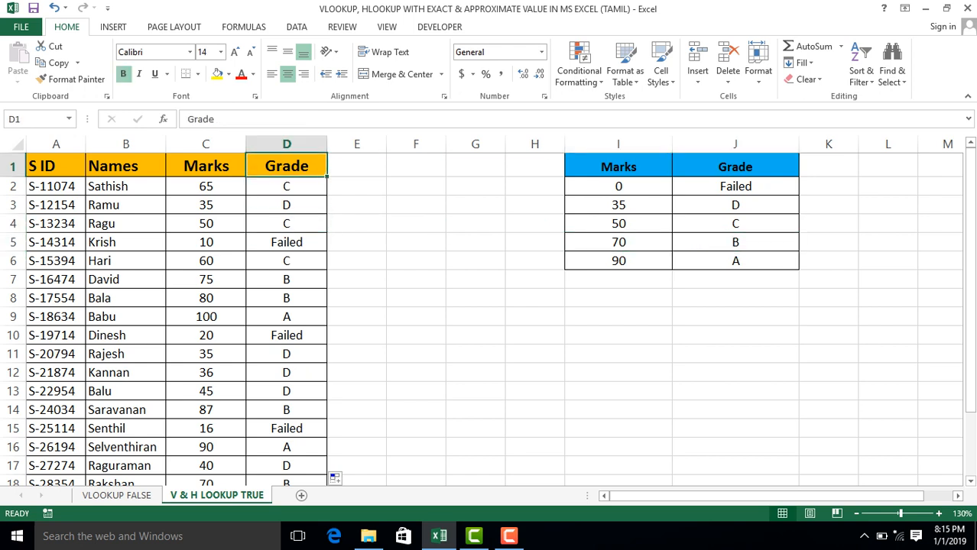
key("Down")
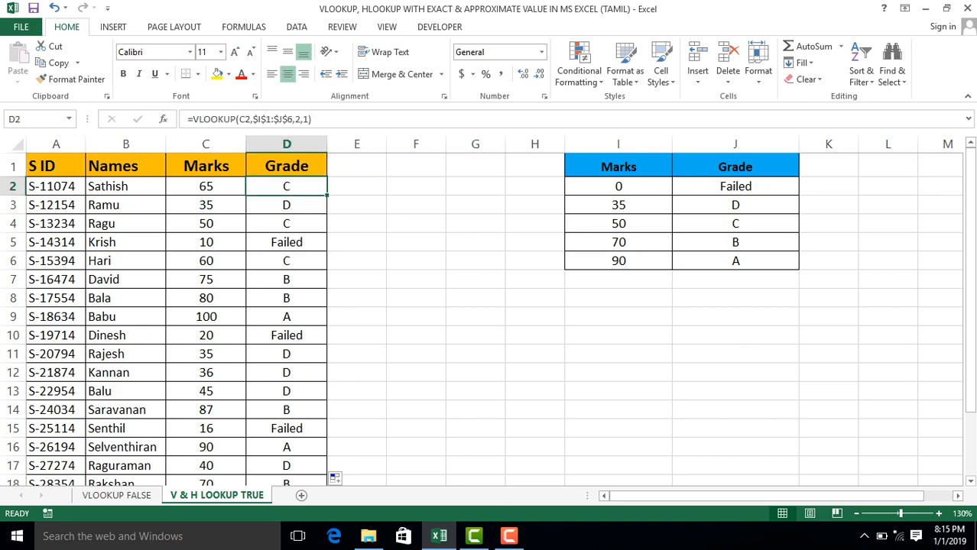
key("ctrl+shift+Down")
key("ctrl+Up")
key("Down")
key("F2")
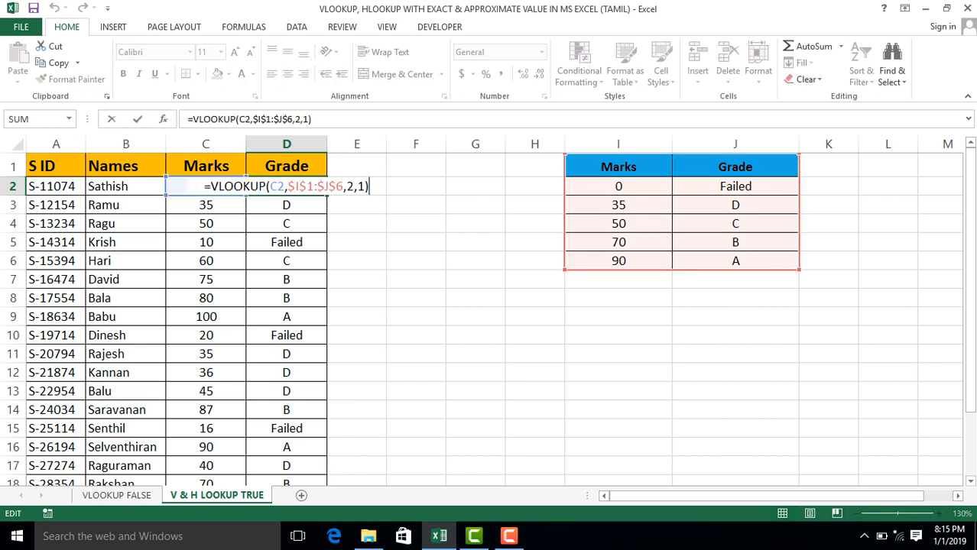
key("Left")
key("BackSpace")
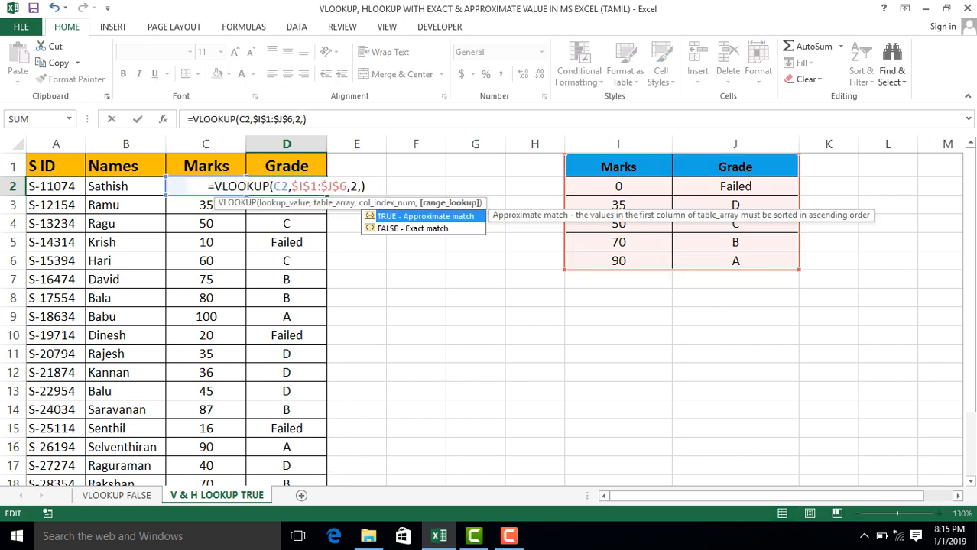
type("TRUE")
key("Return")
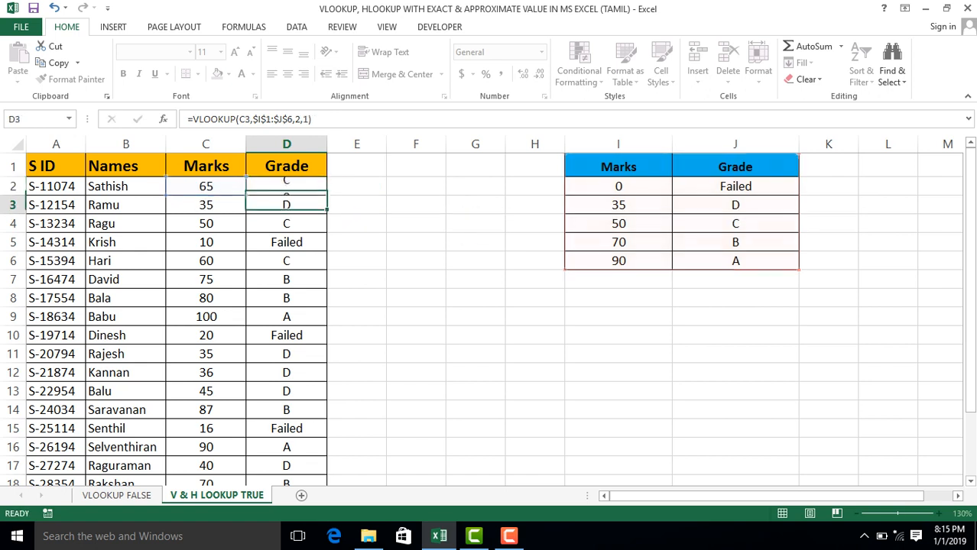
key("Up")
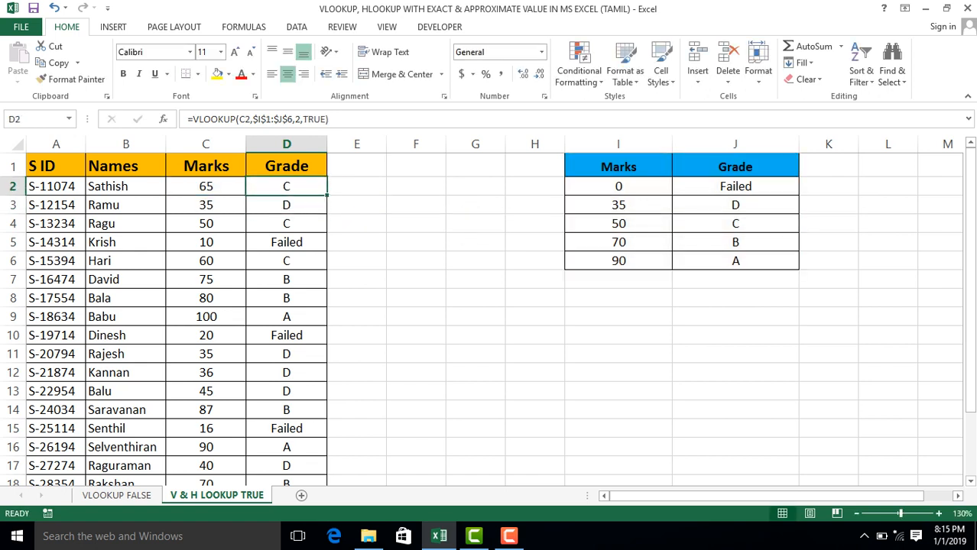
double_click(327, 196)
Inspect the approximate-match VLOOKUP formulas in cells D2 and D3.
left_click(287, 186)
key("F2")
key("Escape")
left_click(535, 242)
left_click(286, 205)
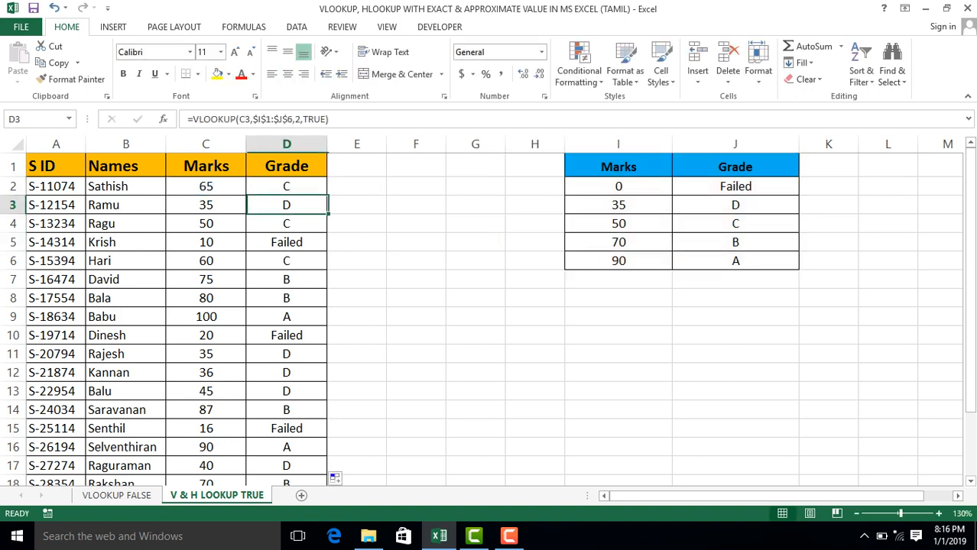
Clear the approximate-match VLOOKUP formulas from the Grade column, D2 to D21.
left_click(287, 167)
left_click(287, 187)
key("ctrl+shift+Down")
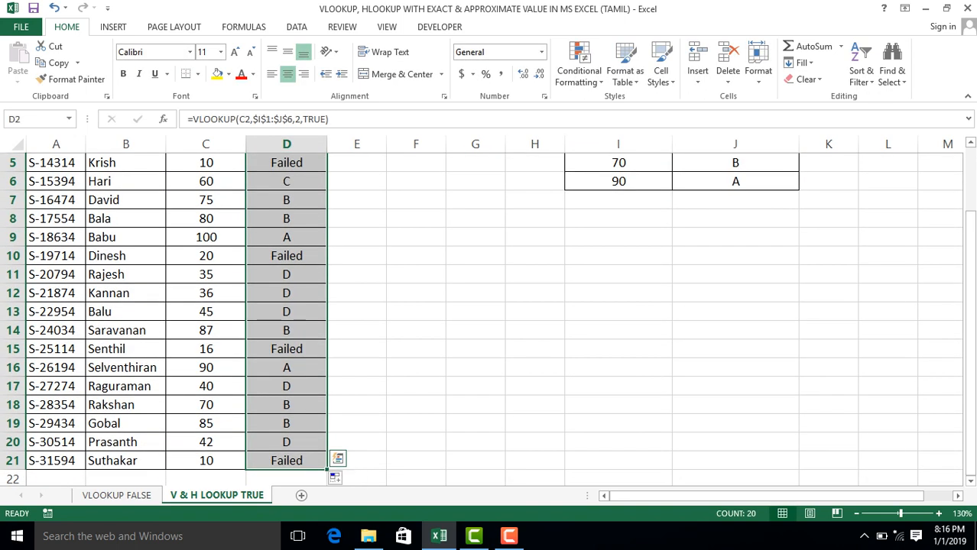
key("Delete")
key("Up")
key("Right")
key("Left")
key("Left")
key("Left")
key("Left")
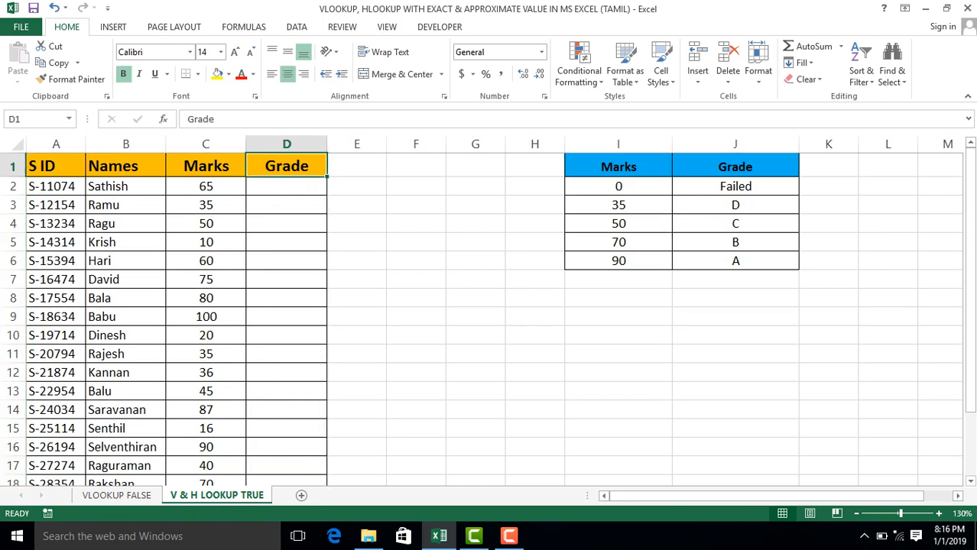
Select the whole of column I, which holds the Marks of the lookup table.
key("Right")
key("Right")
key("Right")
key("Right")
key("Right")
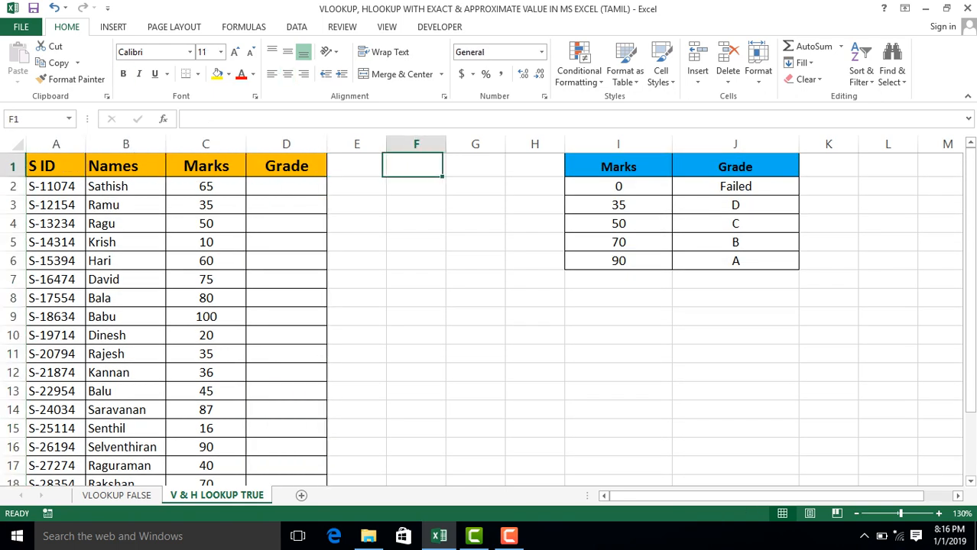
left_click(619, 144)
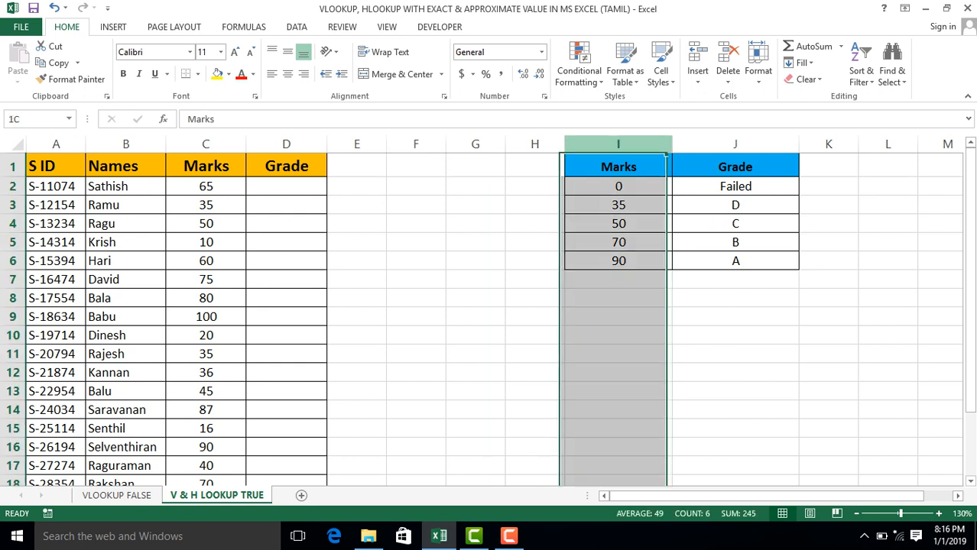
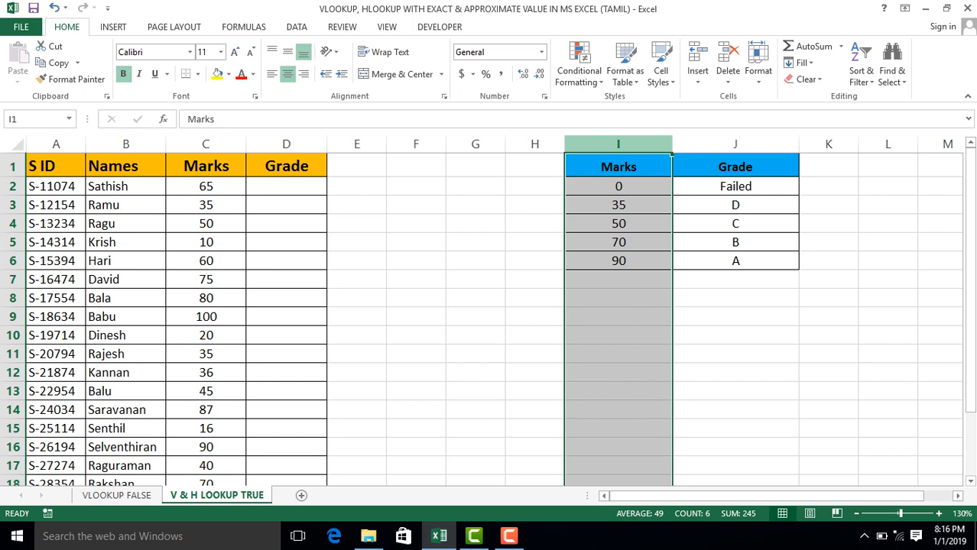
Compare the vertical lookup tables on the VLOOKUP FALSE and V & H LOOKUP TRUE sheets, along with the empty Grade cells.
left_click(619, 187)
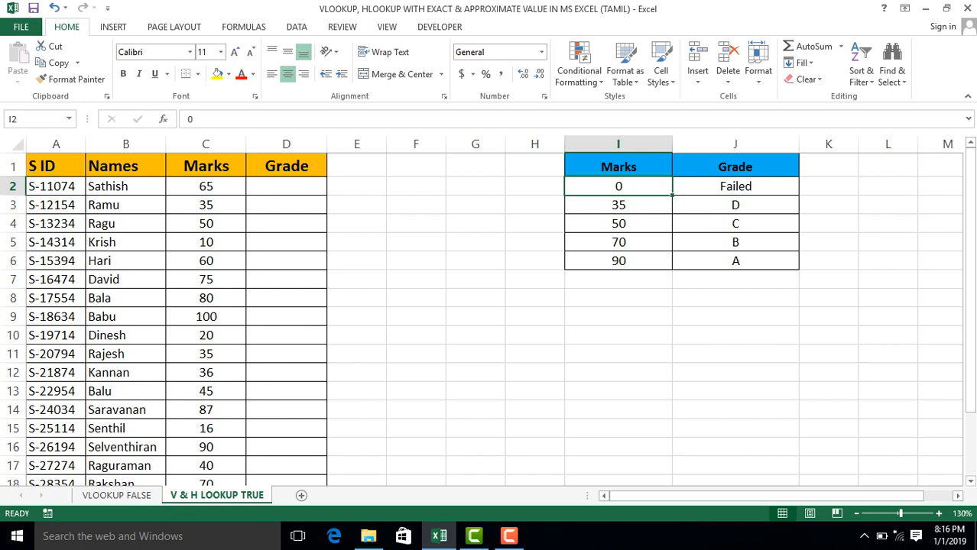
left_click(619, 167)
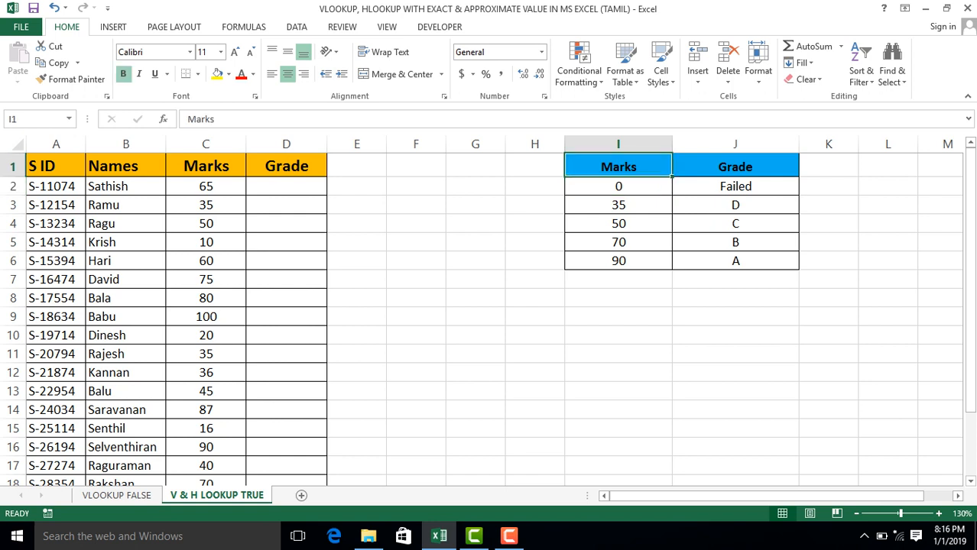
left_click(117, 496)
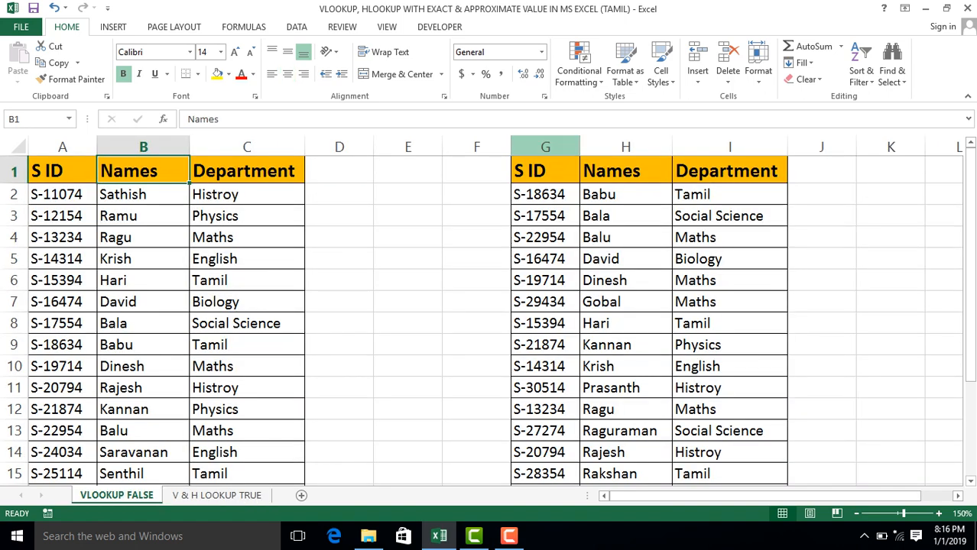
left_click_drag(545, 147, 753, 147)
left_click(216, 496)
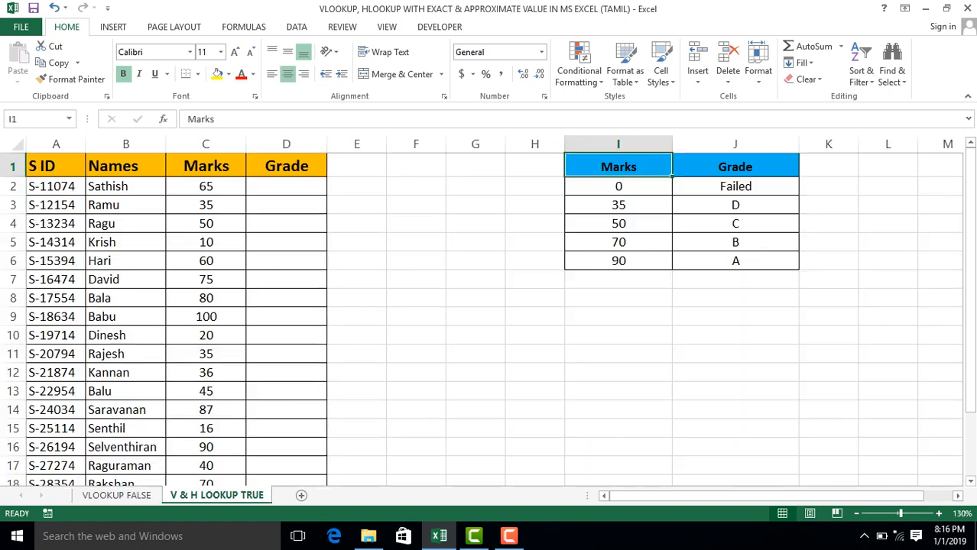
left_click(618, 145)
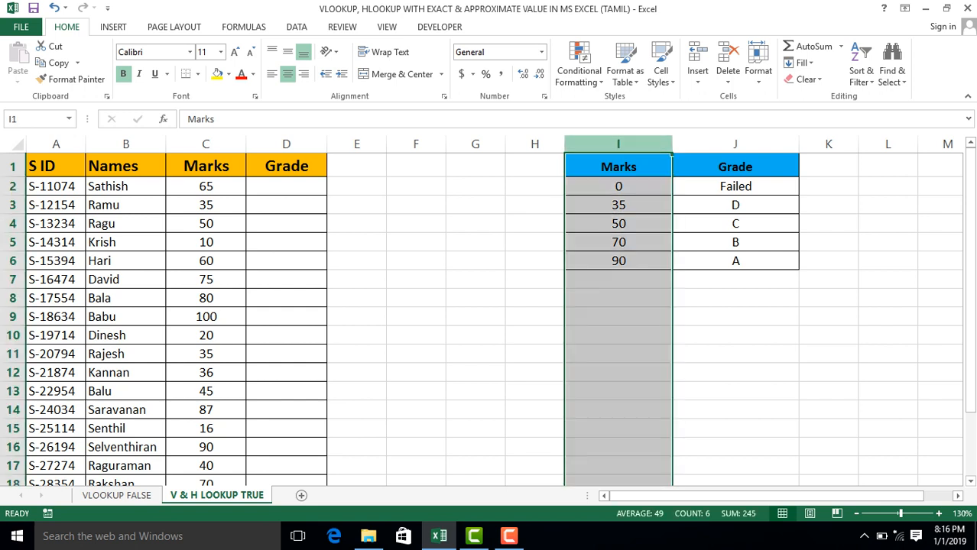
left_click_drag(619, 146, 753, 145)
left_click(286, 205)
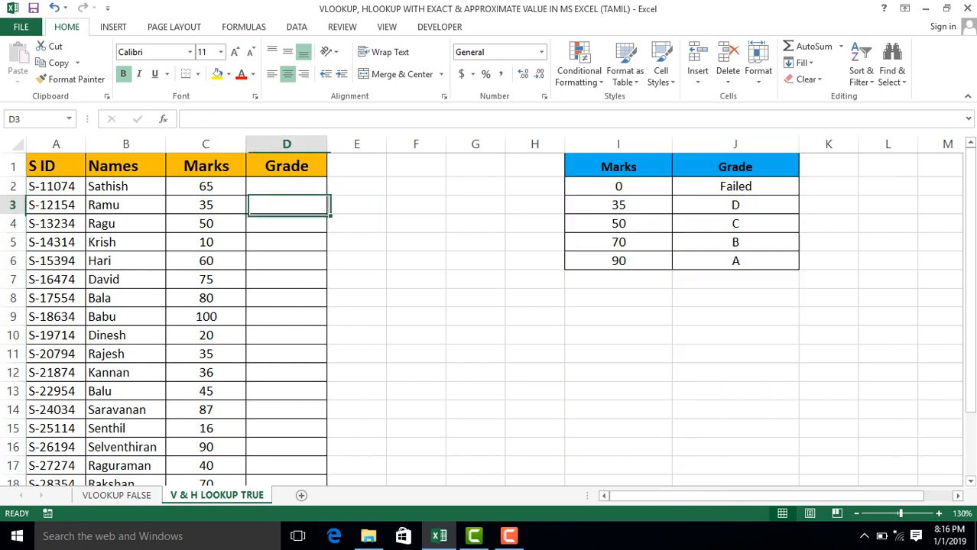
left_click(287, 186)
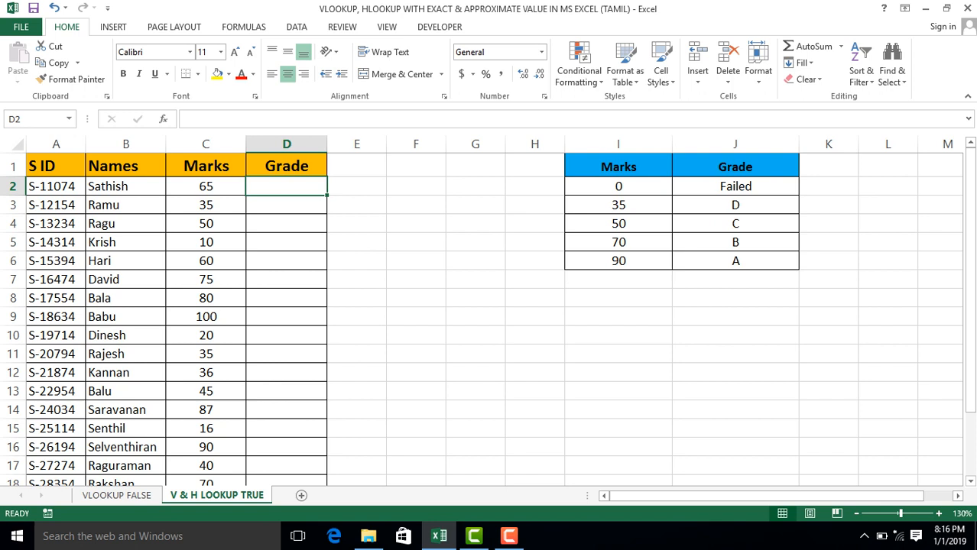
left_click(416, 205)
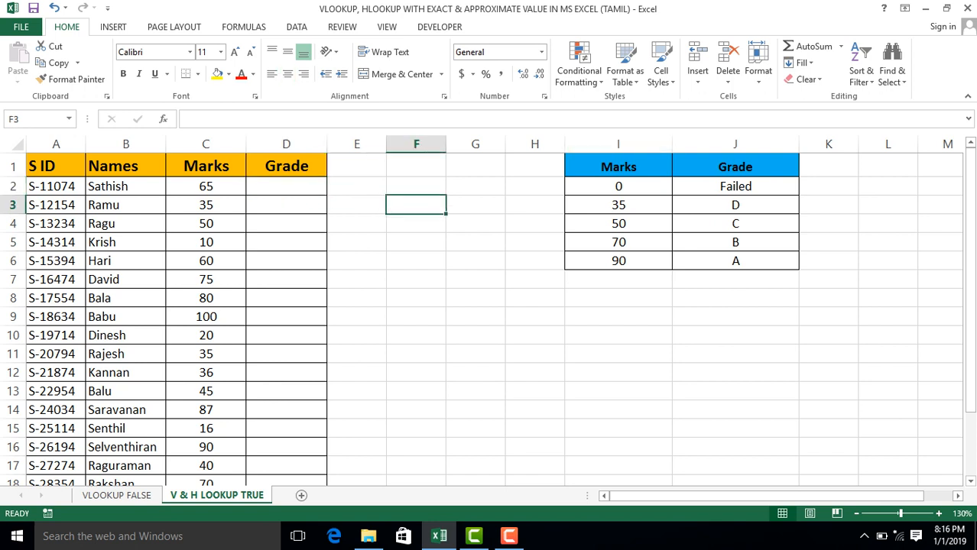
Copy the Marks and Grade lookup table, I1 to J6, and paste it transposed at H11.
left_click(619, 166)
left_click_drag(619, 172, 753, 263)
key("ctrl+c")
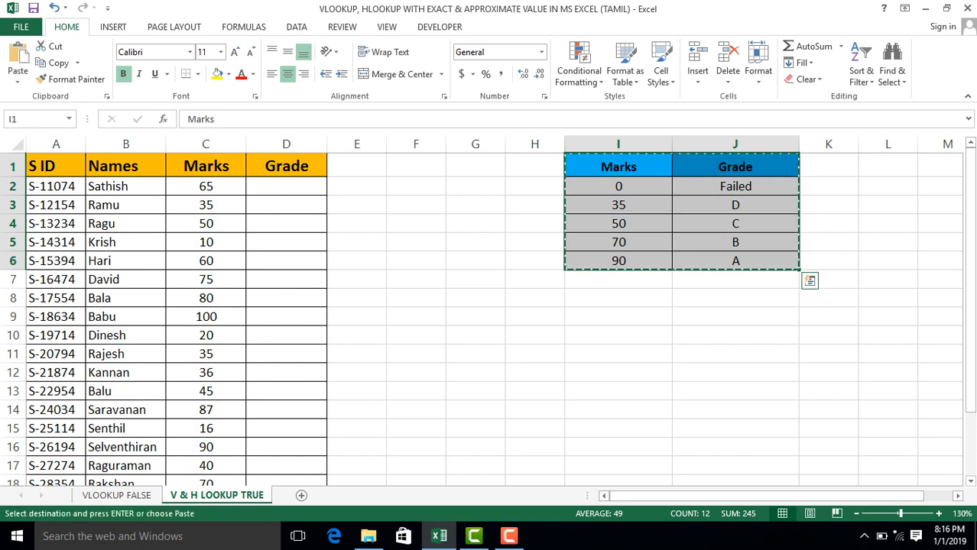
left_click(535, 354)
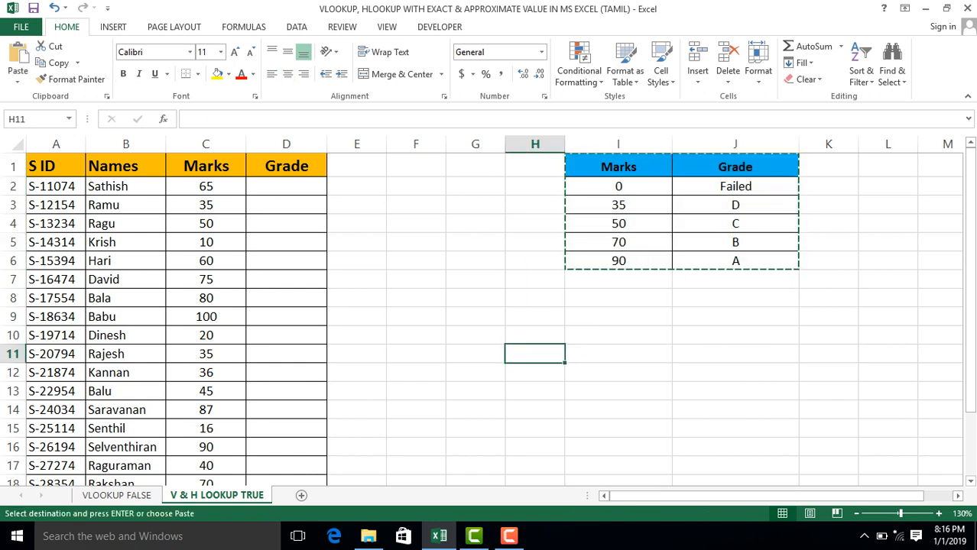
key("ctrl+alt+v")
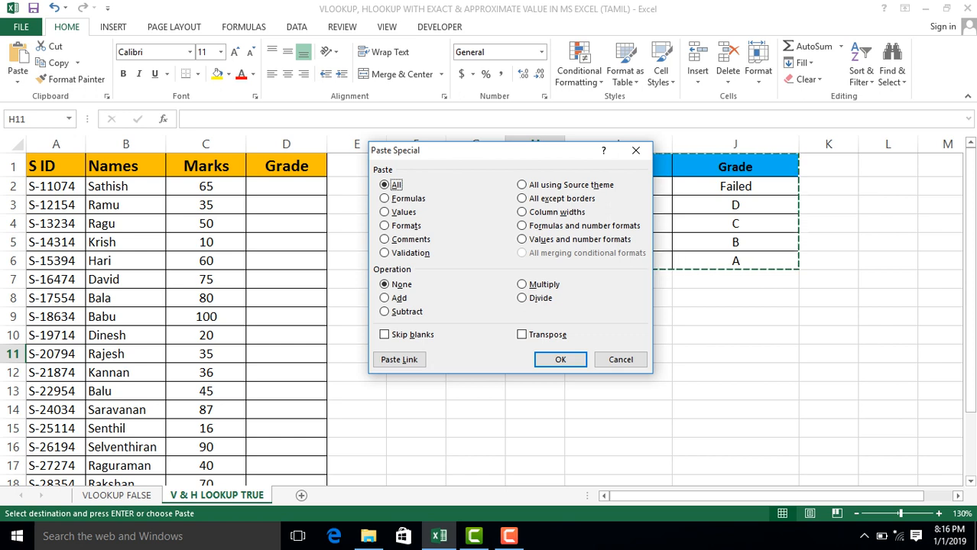
left_click_drag(489, 150, 480, 230)
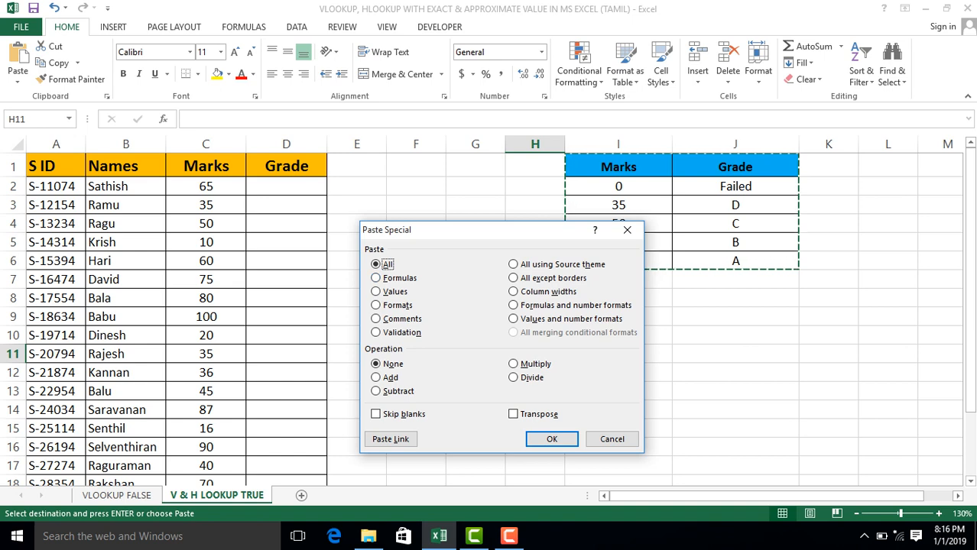
left_click_drag(459, 230, 386, 192)
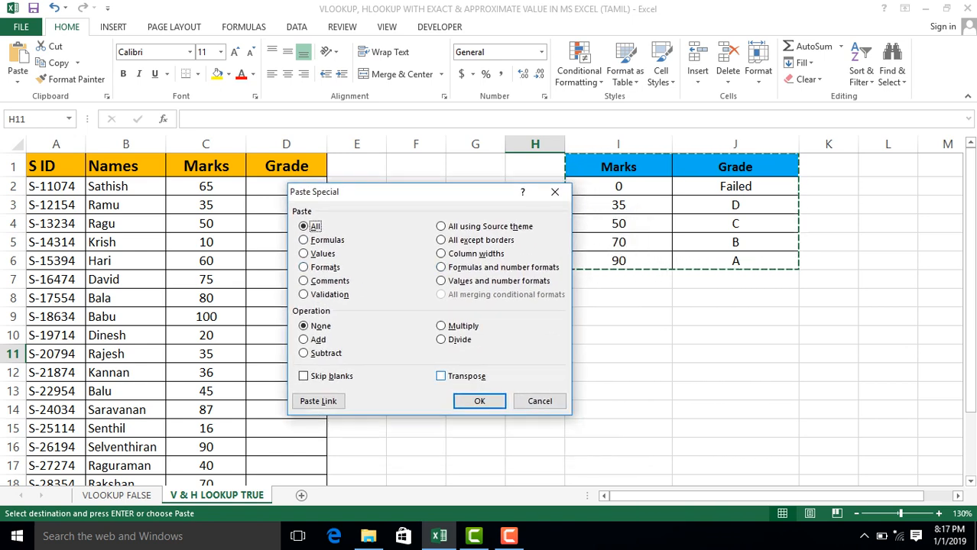
left_click(441, 376)
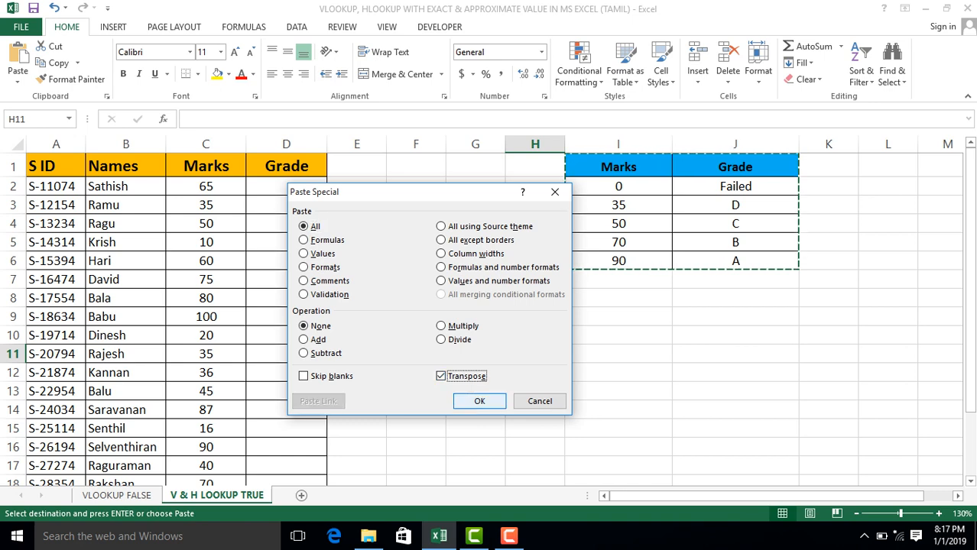
left_click(479, 401)
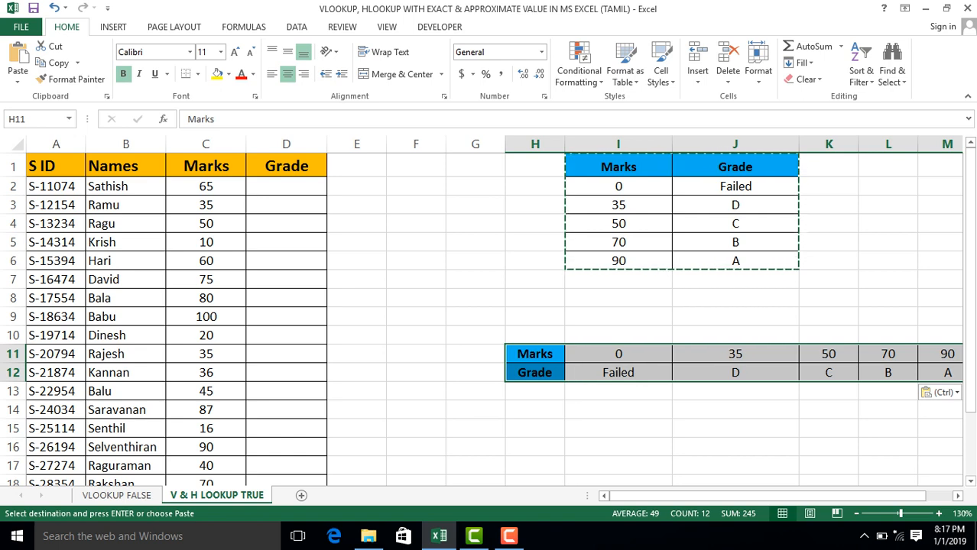
Examine the headers of the vertical table and the Marks row of the transposed table, H11 to M11.
left_click(619, 354)
left_click(619, 166)
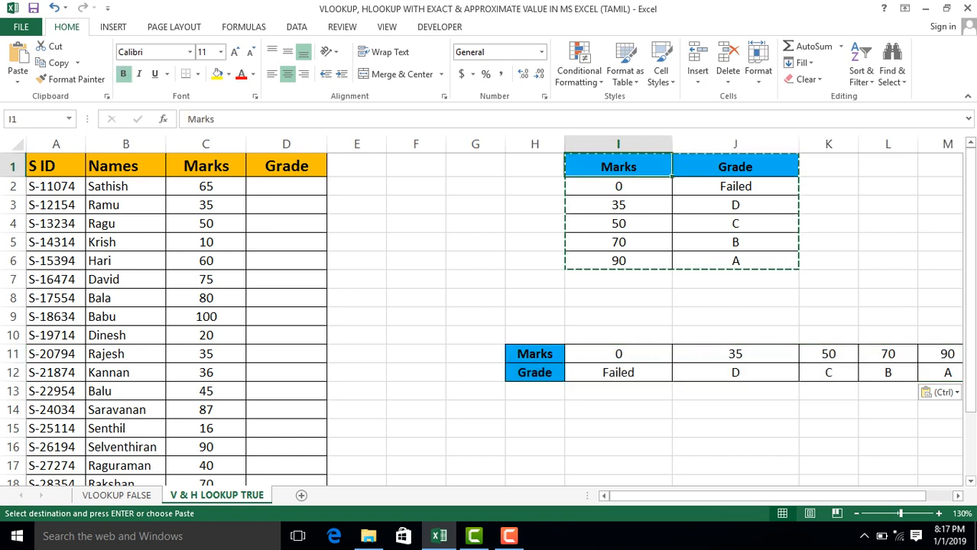
key("Escape")
key("Right")
key("Left")
key("Left")
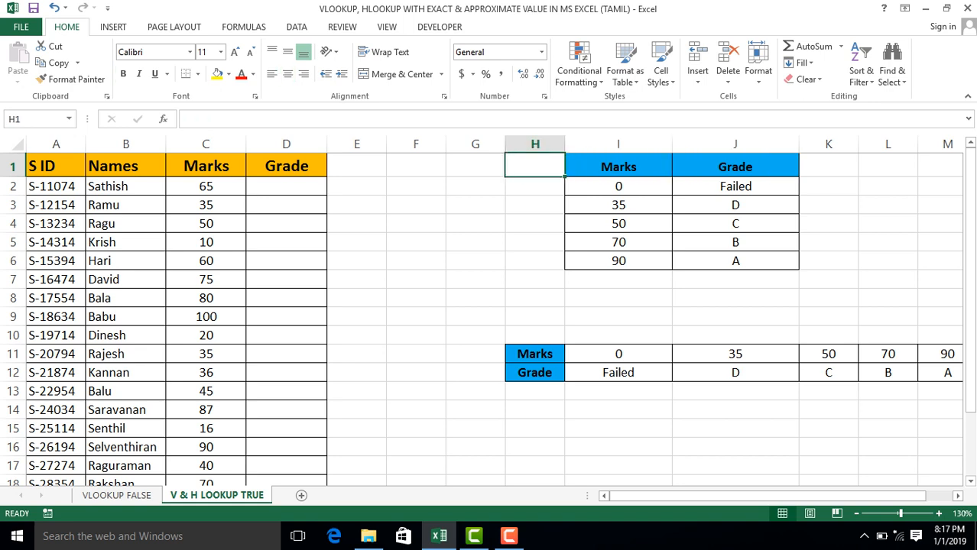
key("ctrl+Down")
key("Right")
key("Right")
key("Right")
key("Right")
key("Right")
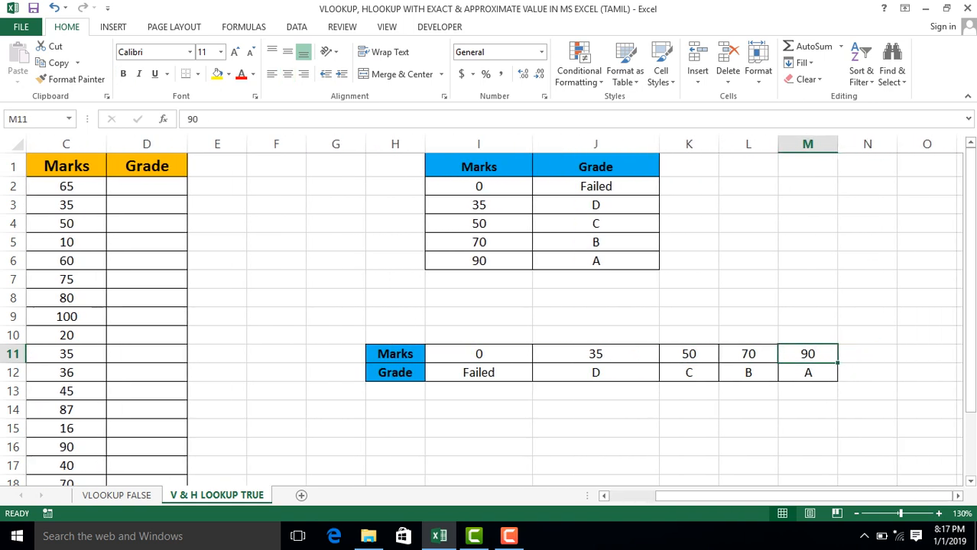
key("Left")
key("Left")
key("Left")
key("Left")
key("Left")
key("Right")
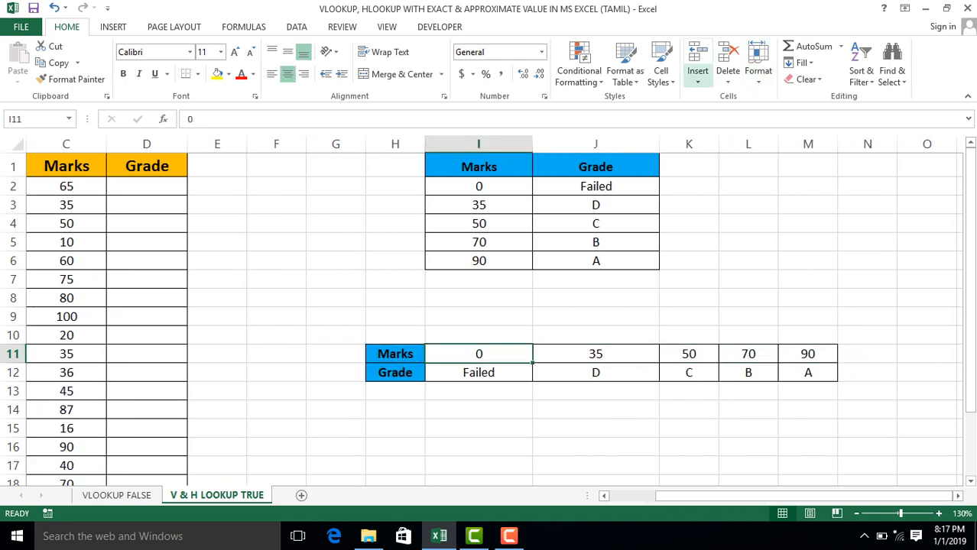
Narrow columns I and J, which hold the lookup table's Marks and Grade.
left_click_drag(533, 144, 516, 144)
left_click_drag(642, 144, 600, 143)
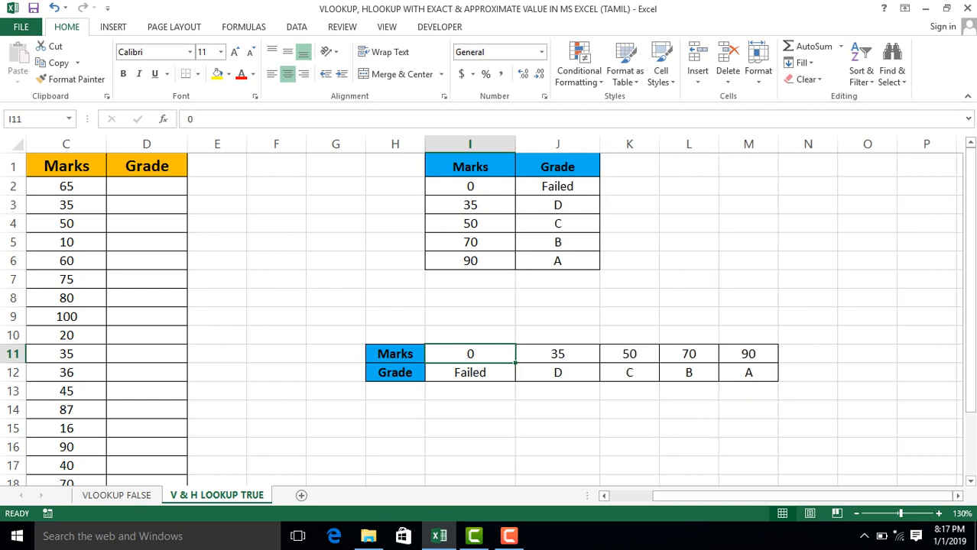
key("Home")
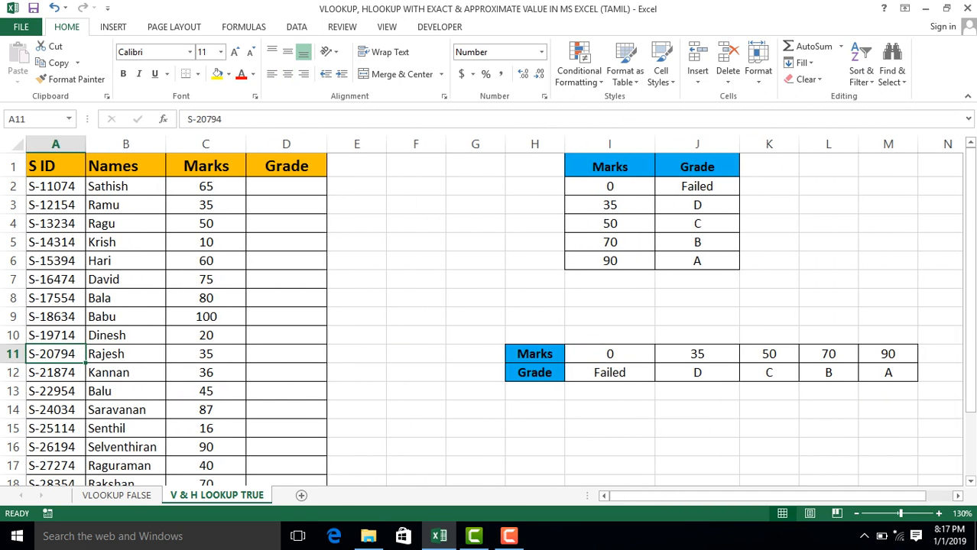
Examine the horizontal layout of the transposed Marks and Grade table by selecting H11 to M12.
key("ctrl+Right")
key("ctrl+Right")
key("shift+Right")
key("shift+Right")
key("shift+Right")
key("shift+Right")
key("shift+Right")
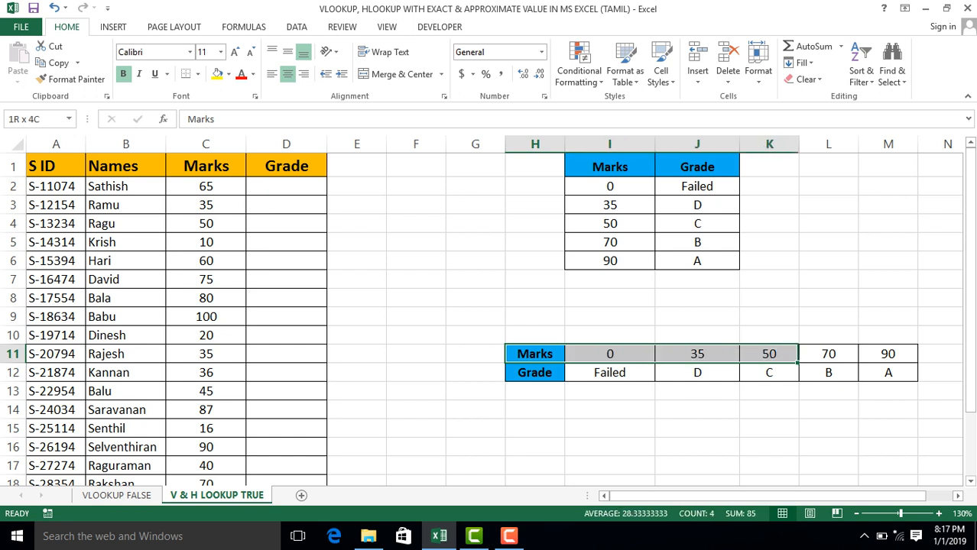
key("shift+Down")
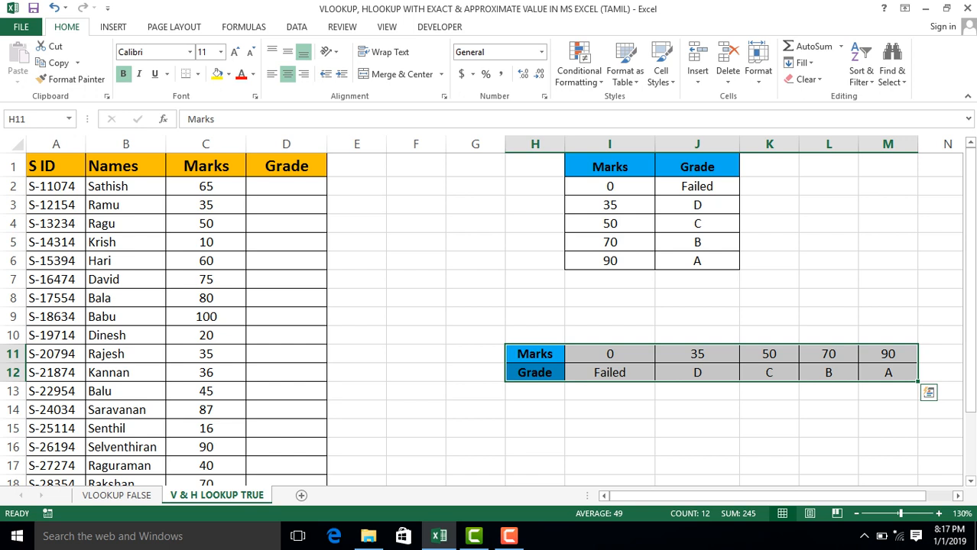
left_click(286, 187)
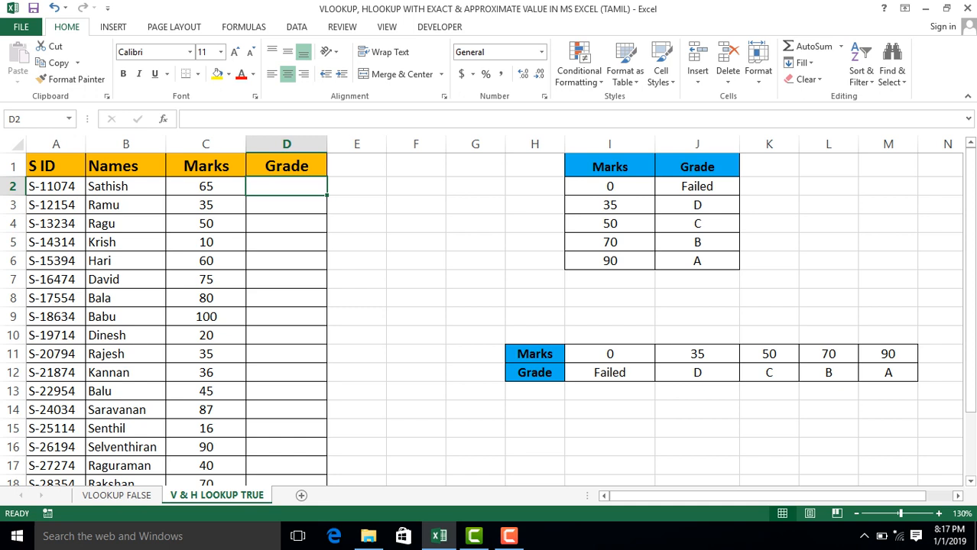
left_click(534, 354)
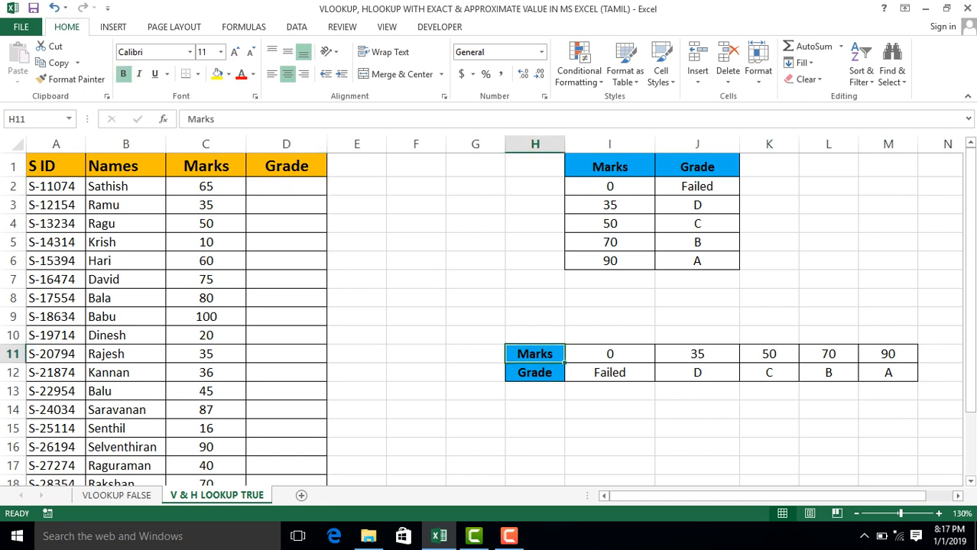
key("shift+Right")
key("shift+Right")
key("shift+Right")
key("shift+Right")
key("shift+Right")
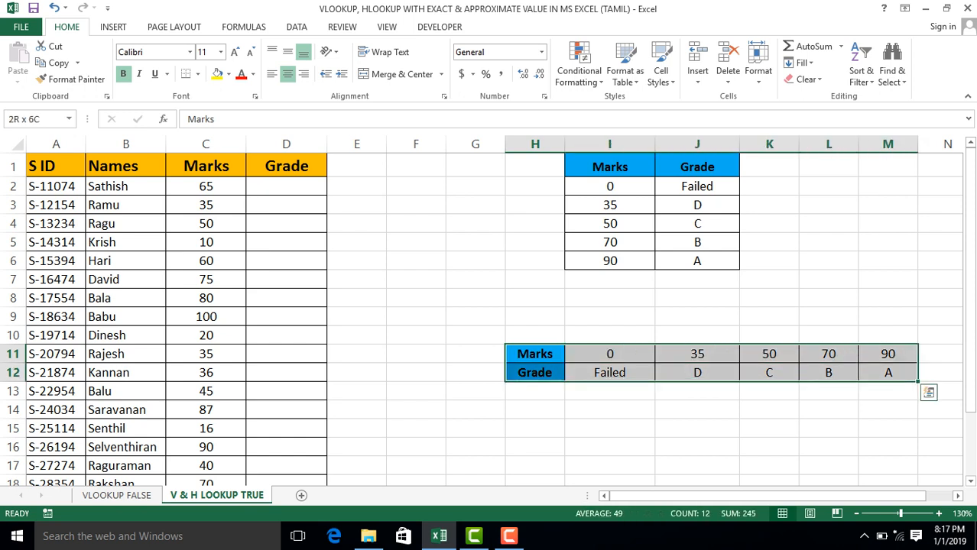
key("shift+Left")
key("shift+Left")
key("shift+Left")
key("shift+Left")
key("shift+Left")
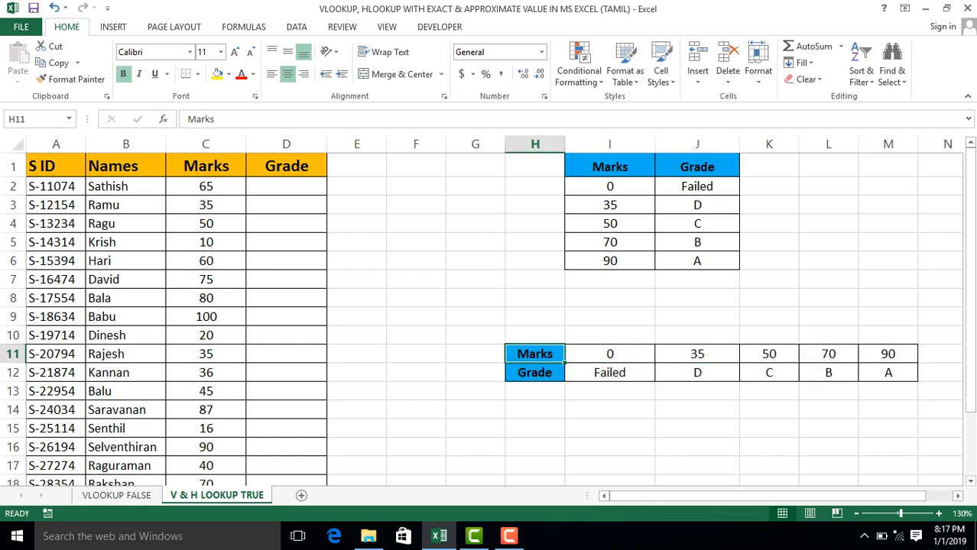
key("shift+Right")
key("shift+Right")
key("shift+Right")
key("shift+Right")
key("shift+Right")
key("shift+Down")
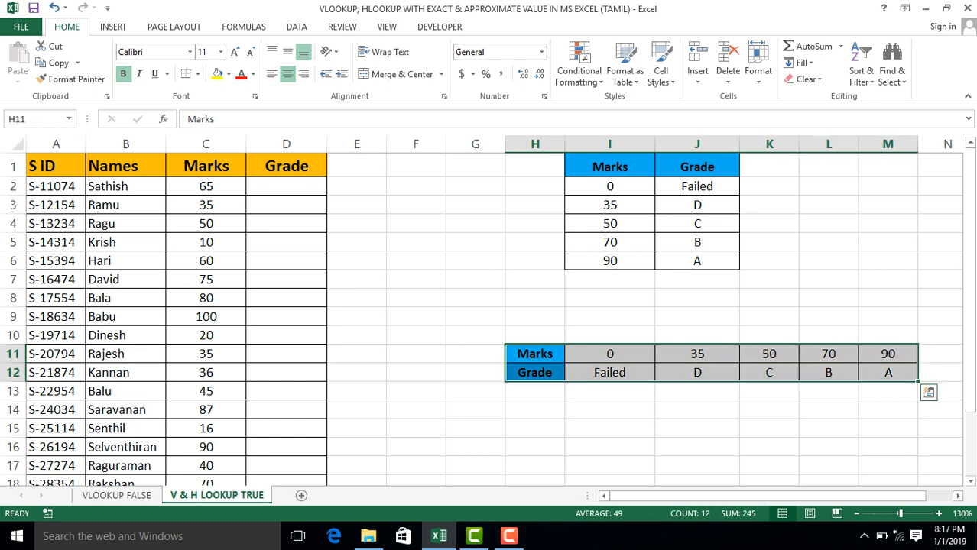
left_click(287, 261)
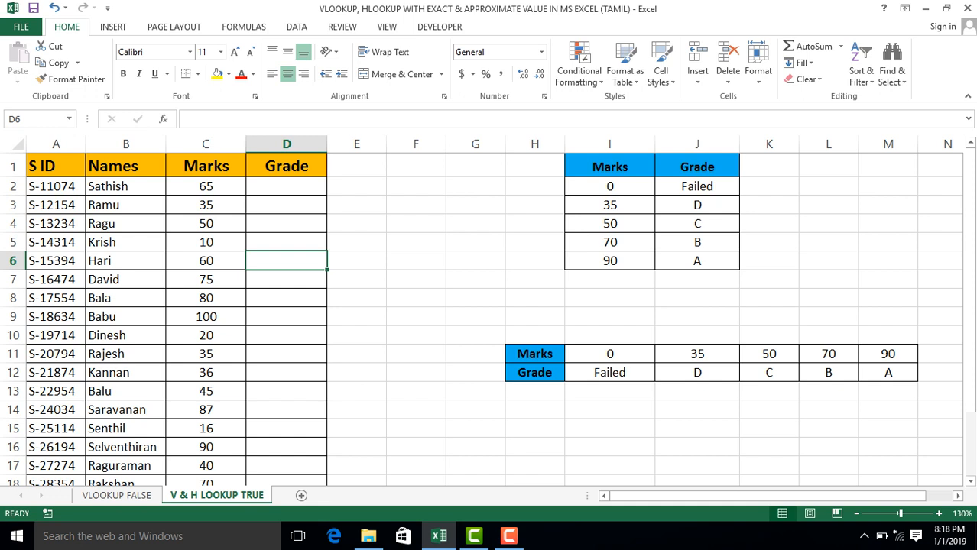
key("ctrl+Up")
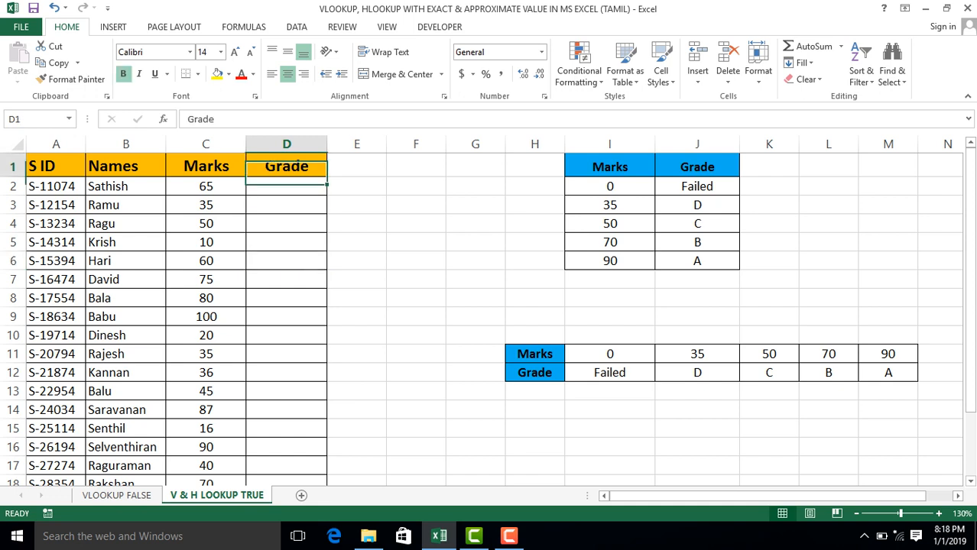
key("Right")
key("Left")
key("ctrl+Left")
key("Right")
key("Right")
key("Right")
key("Right")
key("Right")
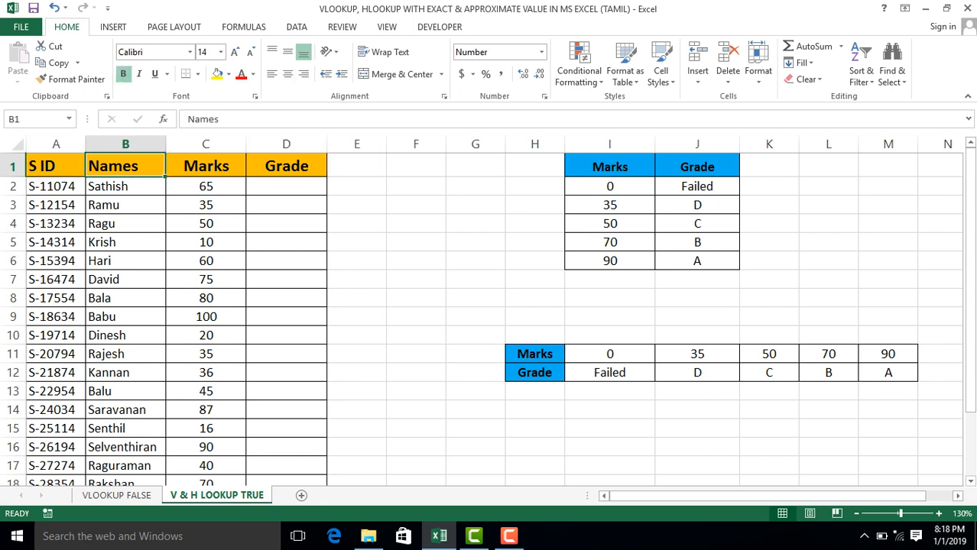
key("Left")
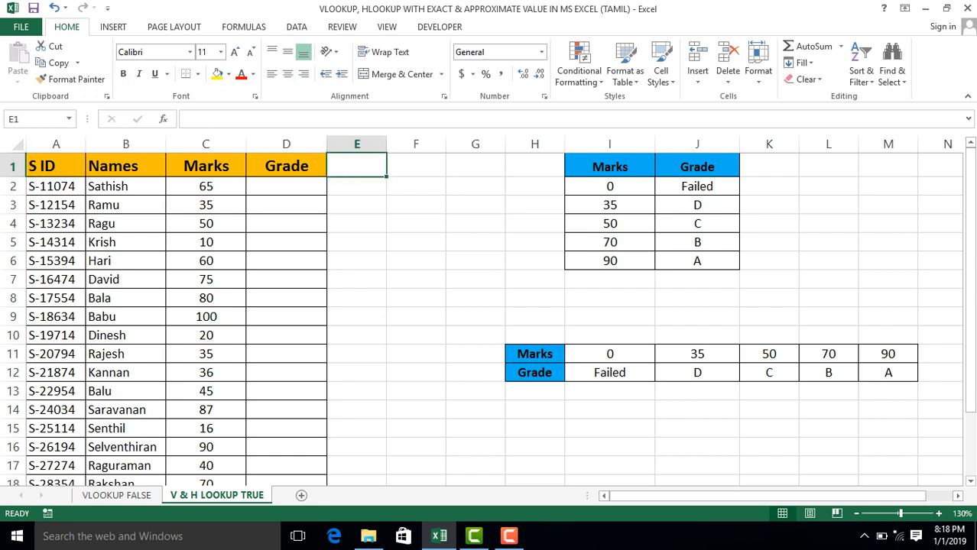
Start an HLOOKUP formula in D2 with C2 as the lookup value and the absolute range $H$11:$M$12 as the table array.
key("Left")
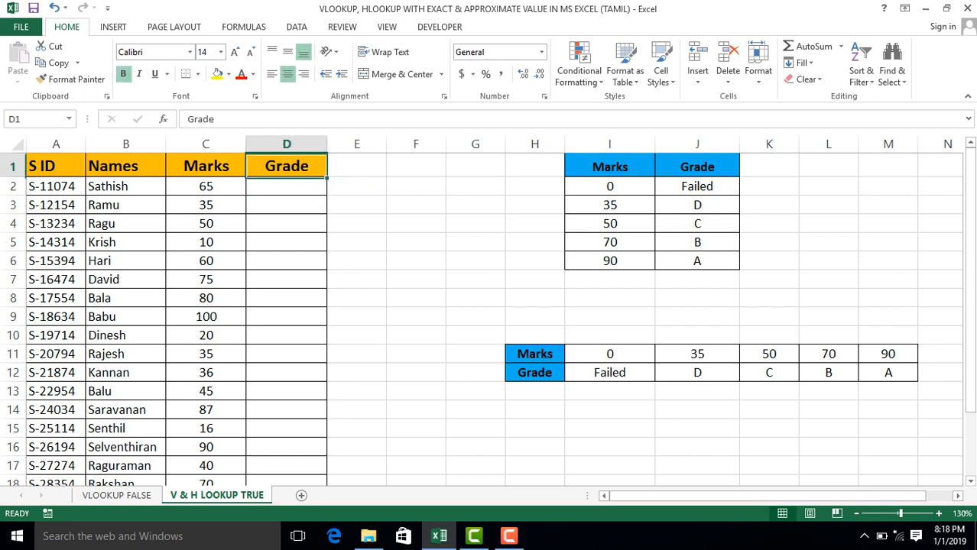
key("Down")
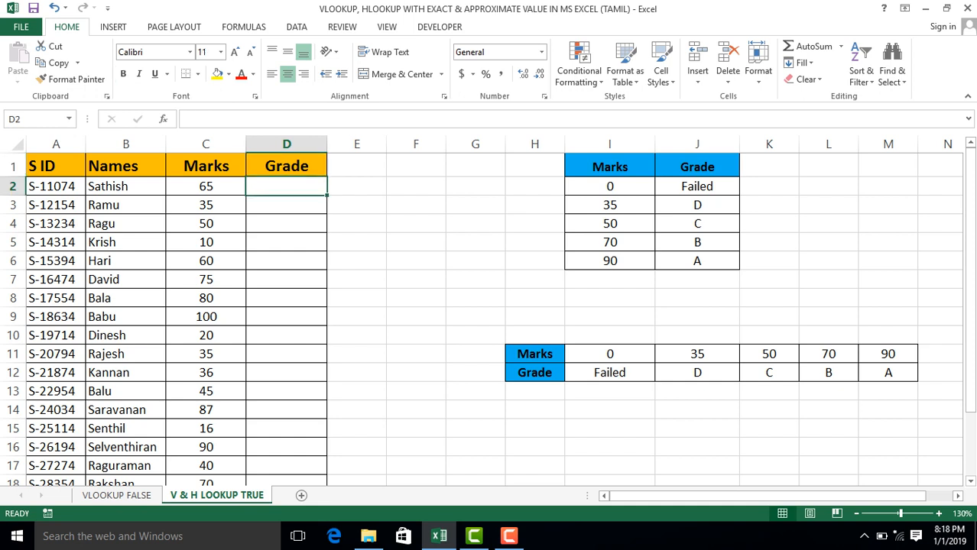
type("=hloo")
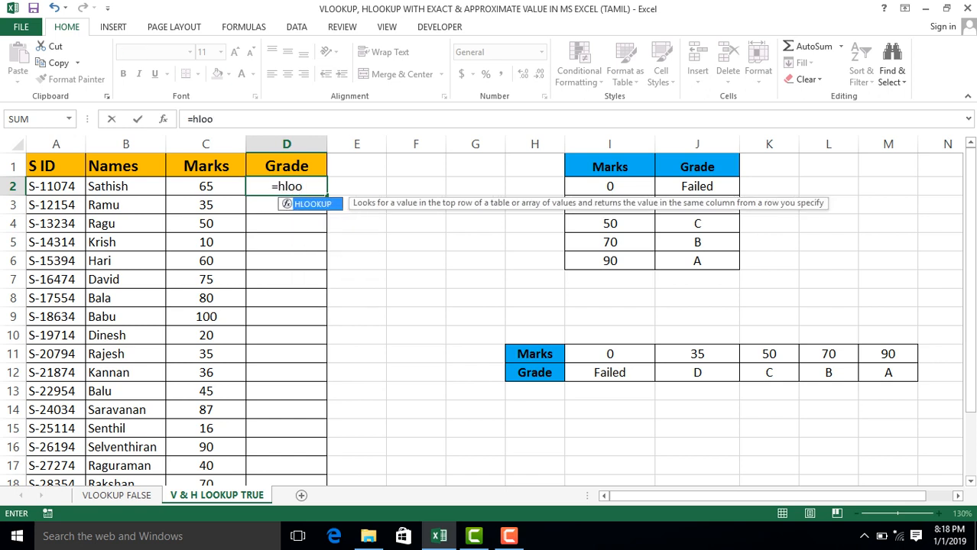
key("Tab")
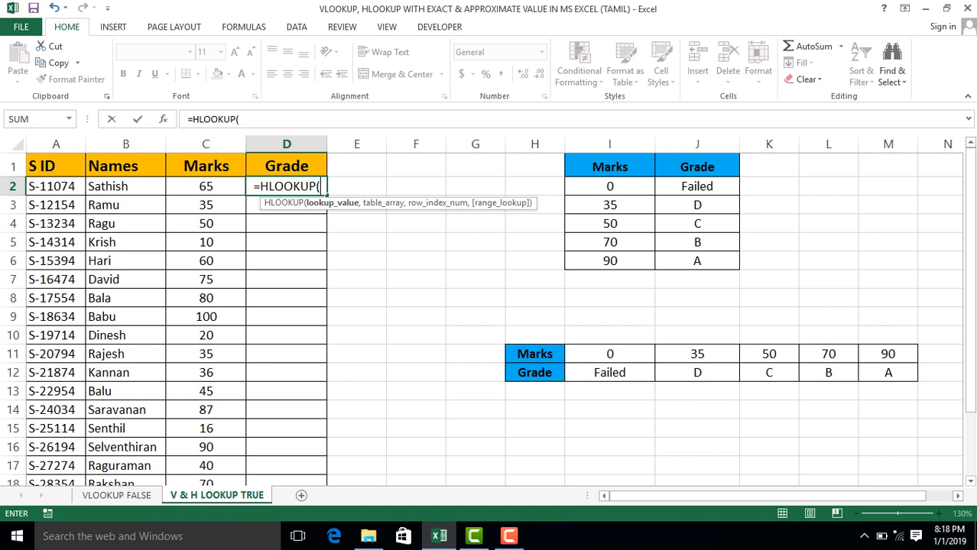
key("Left")
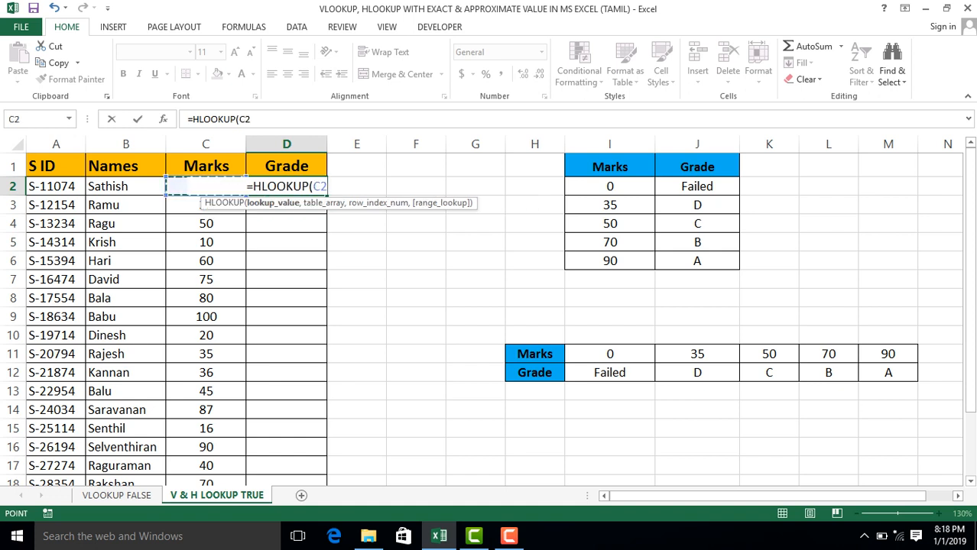
type(",")
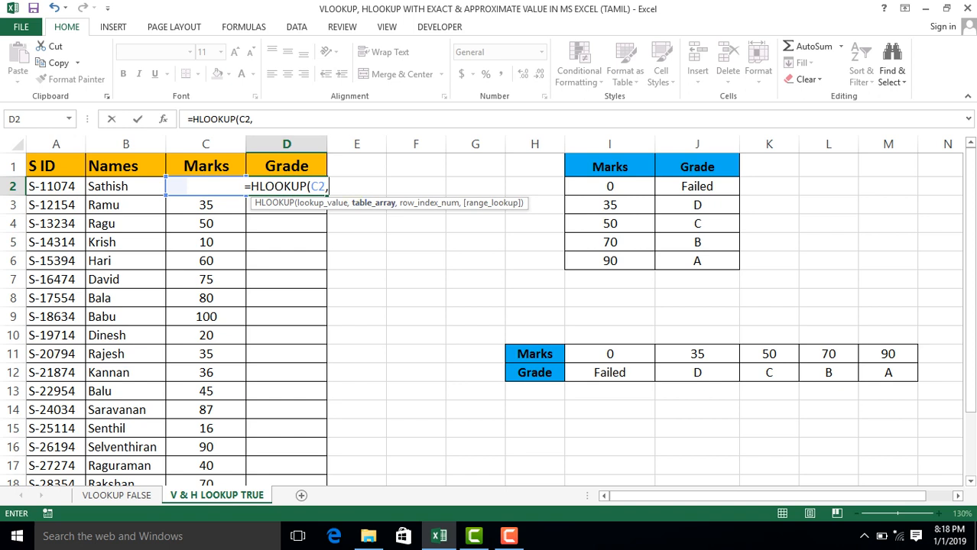
left_click(535, 354)
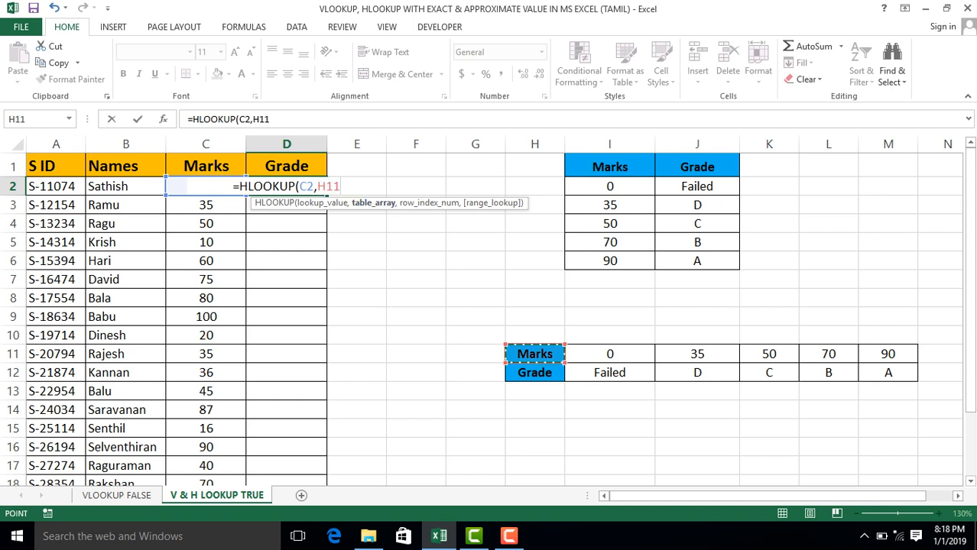
left_click_drag(535, 354, 914, 378)
key("F4")
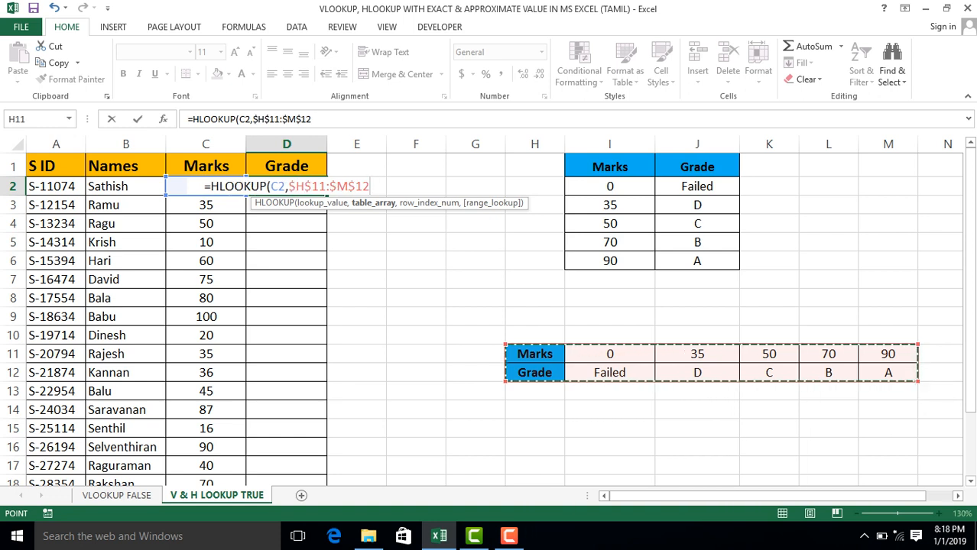
Complete the HLOOKUP formula in D2 with row index 2 and TRUE for an approximate match.
type(",")
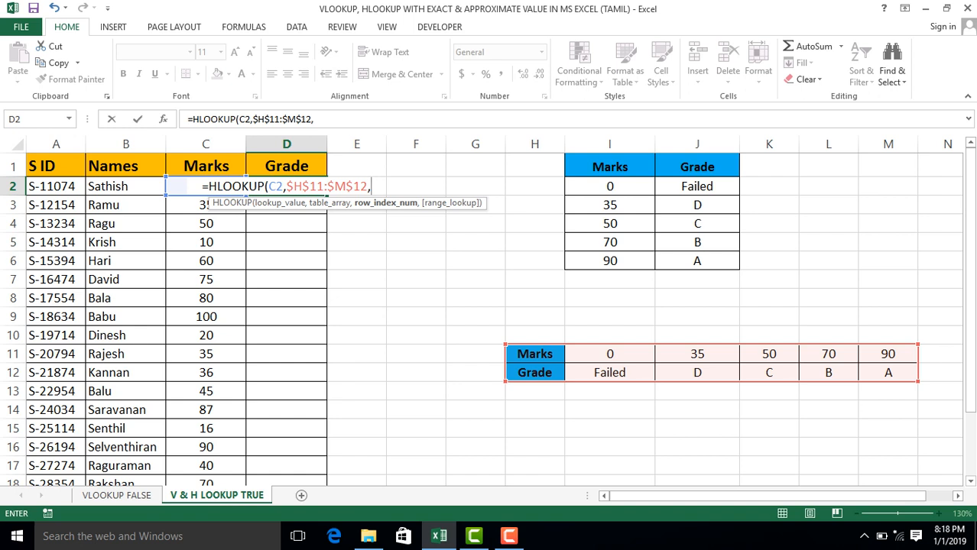
type("2")
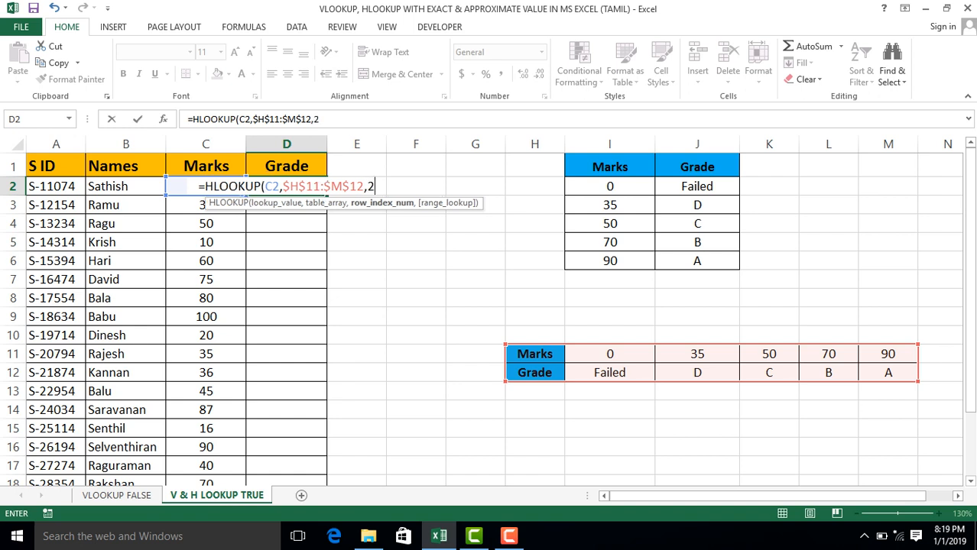
type(",")
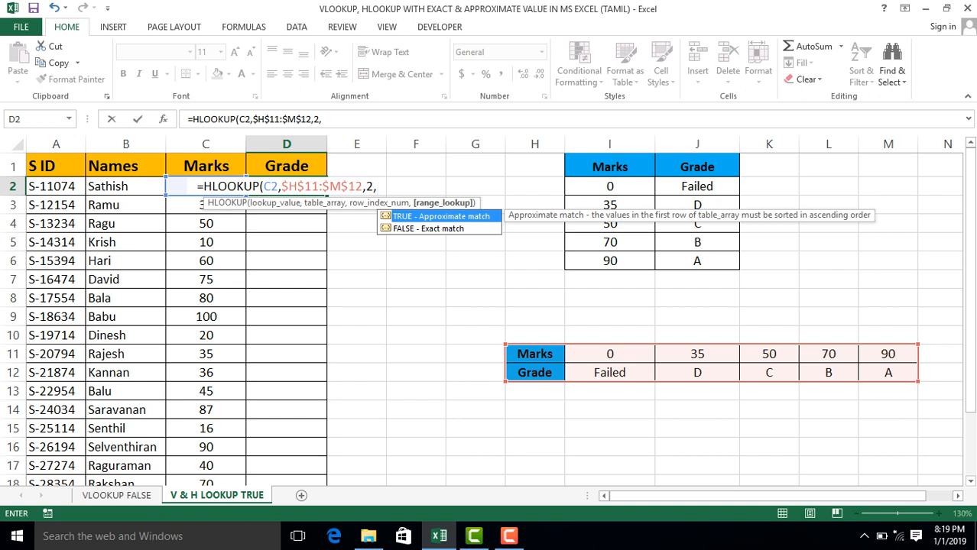
type("True)")
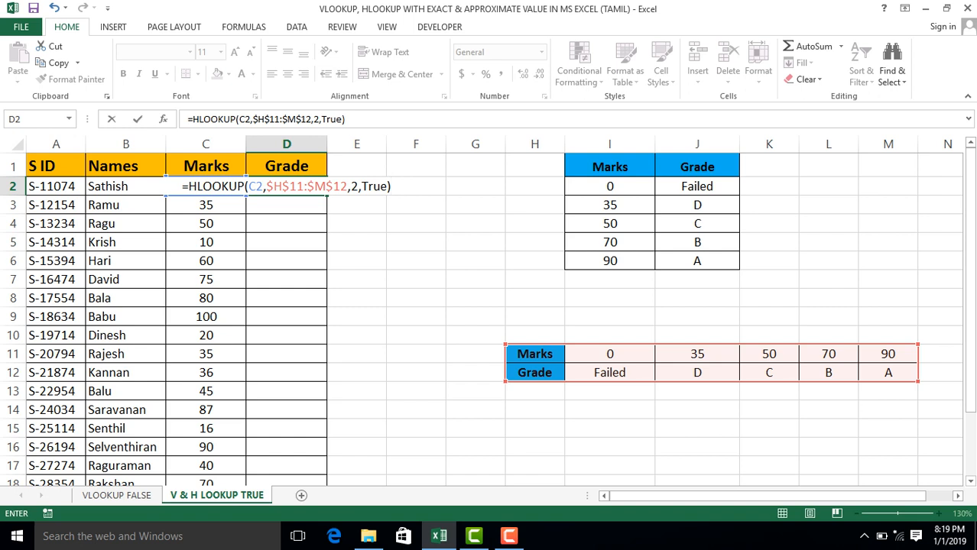
key("Return")
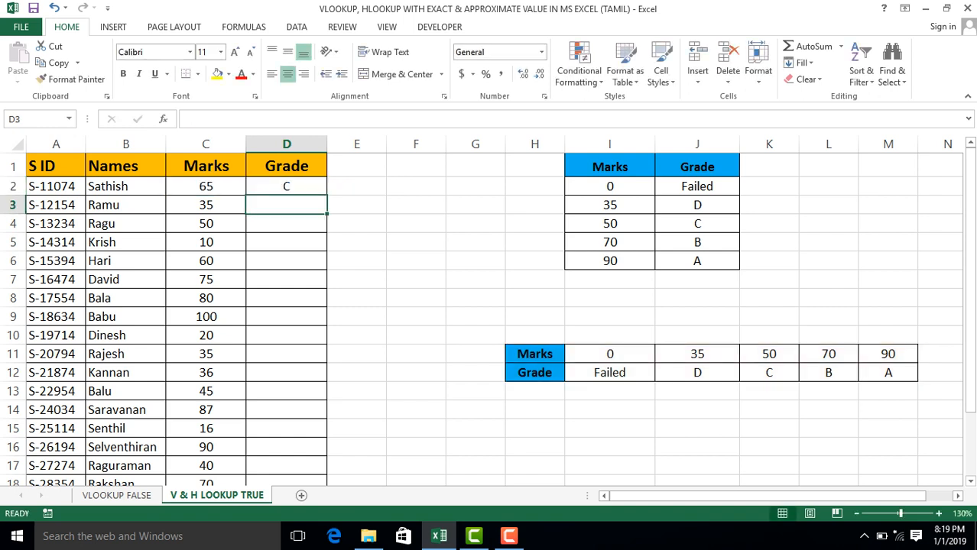
Fill the HLOOKUP formula from D2 down the rest of the Grade column.
key("Up")
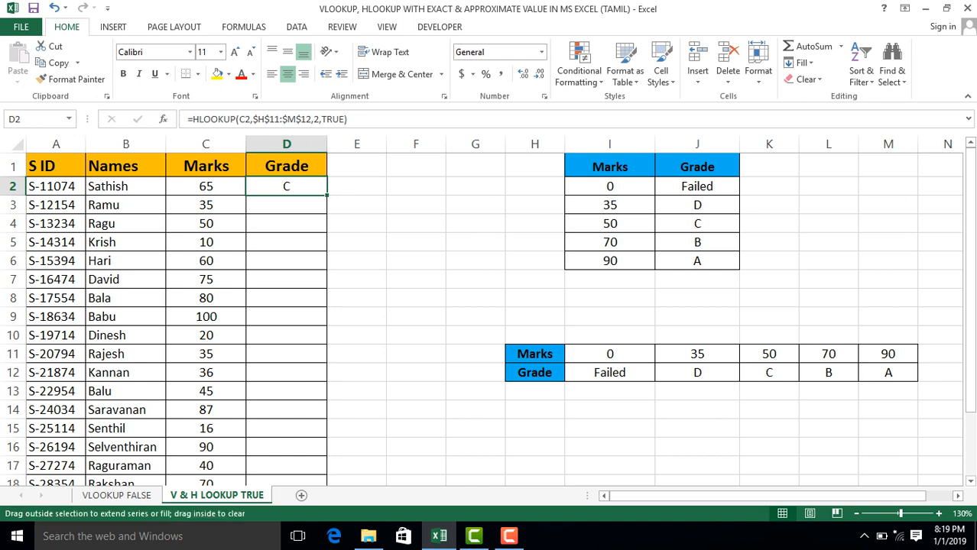
double_click(326, 195)
left_click(287, 242)
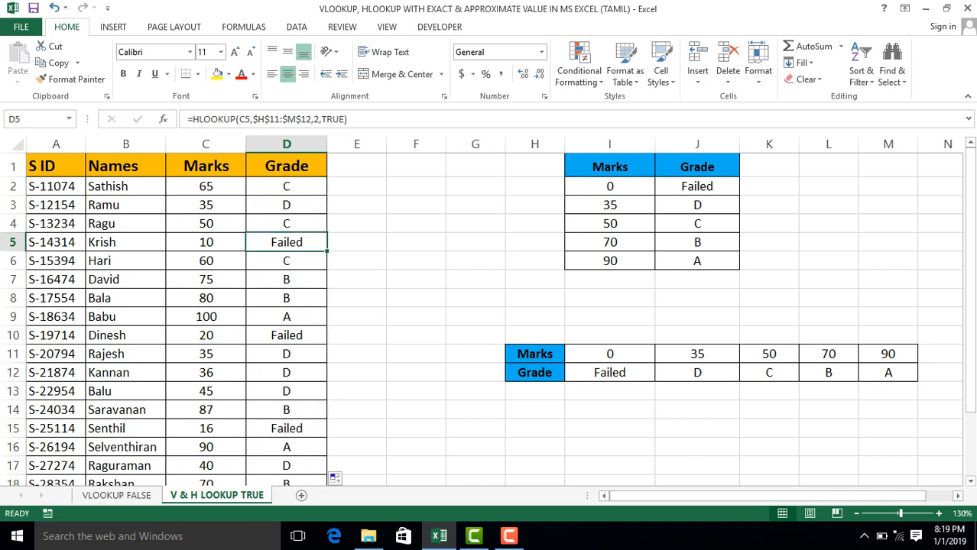
Check the filled grades in rows 3 to 8 against their marks and the transposed Marks and Grade table.
left_click(287, 205)
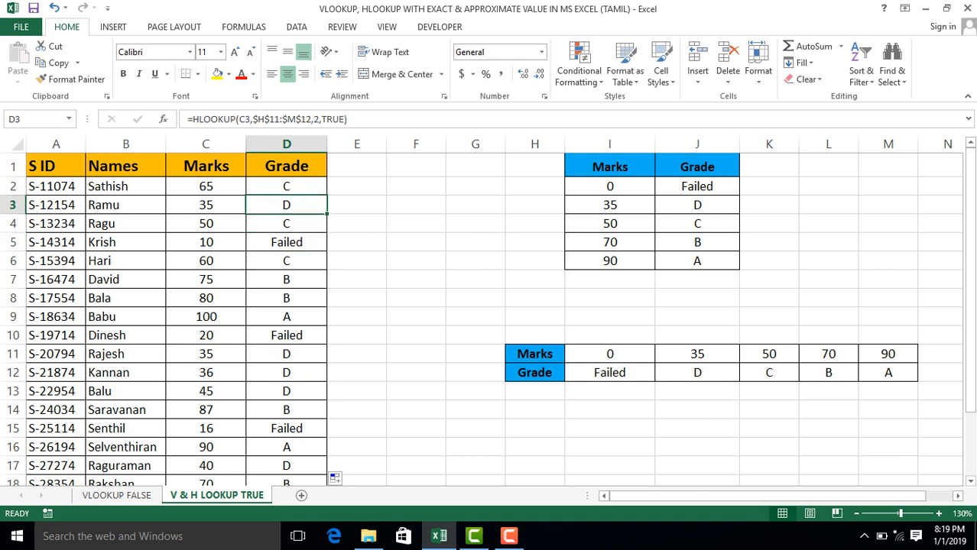
left_click(205, 243)
left_click(205, 261)
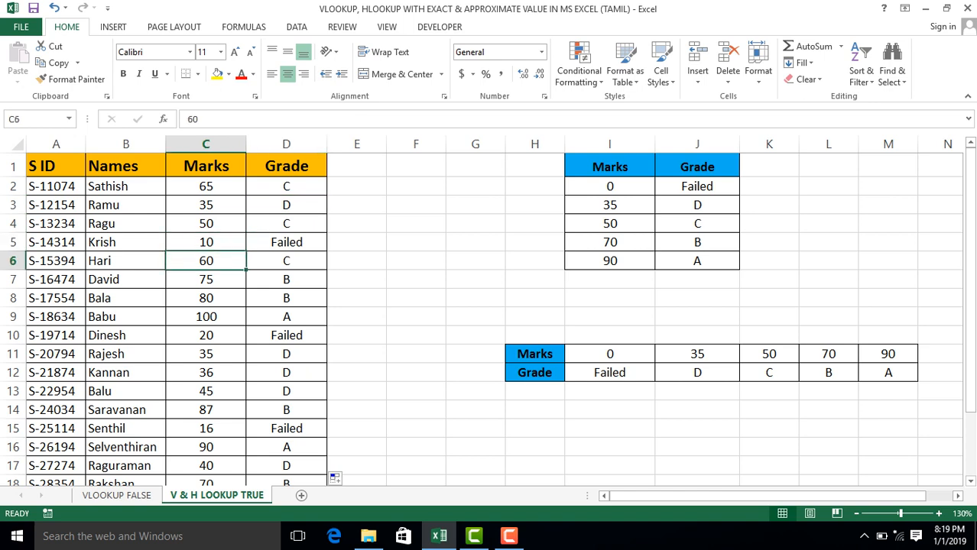
left_click(769, 373)
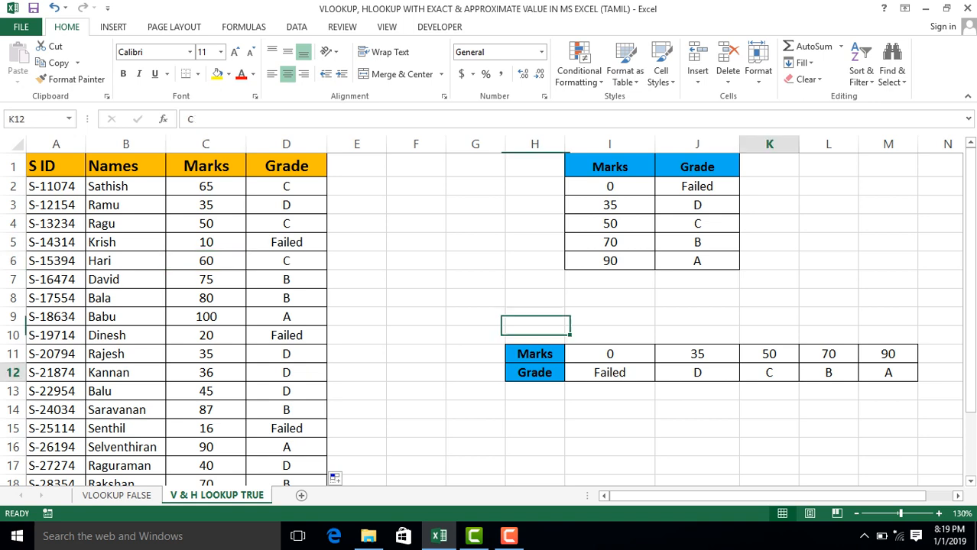
left_click(286, 298)
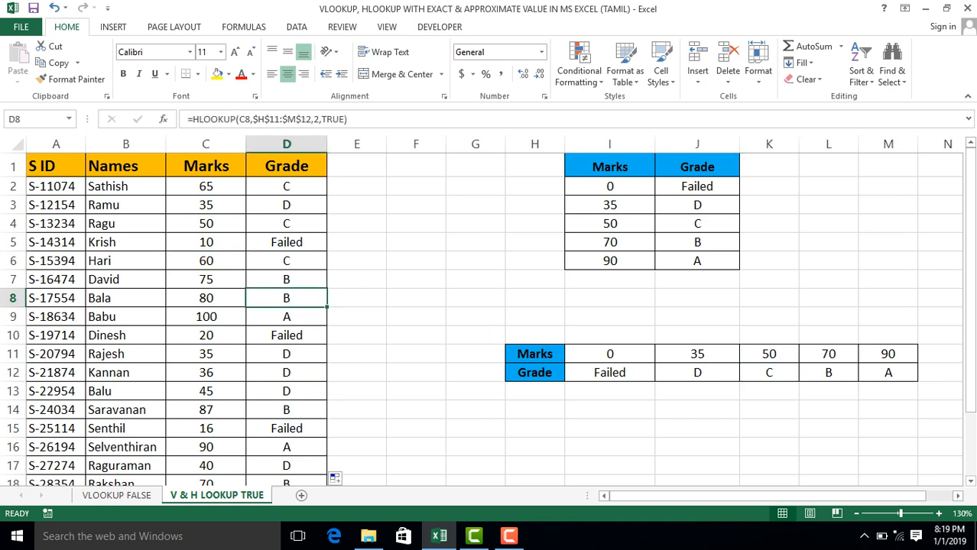
left_click(206, 260)
left_click(287, 261)
left_click(205, 298)
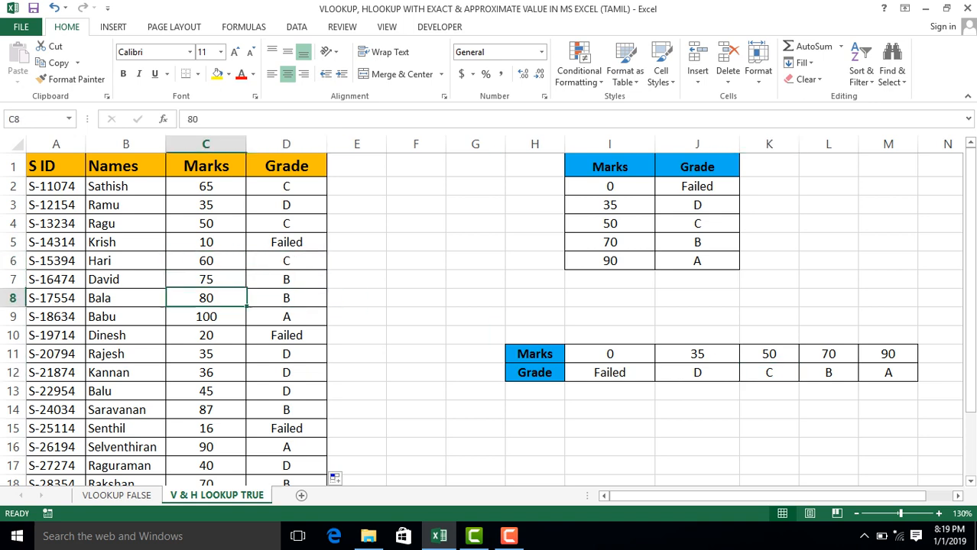
Examine the Marks and Grade headers of the student list and the vertical lookup table, and the formula in D8.
left_click(206, 166)
left_click(287, 166)
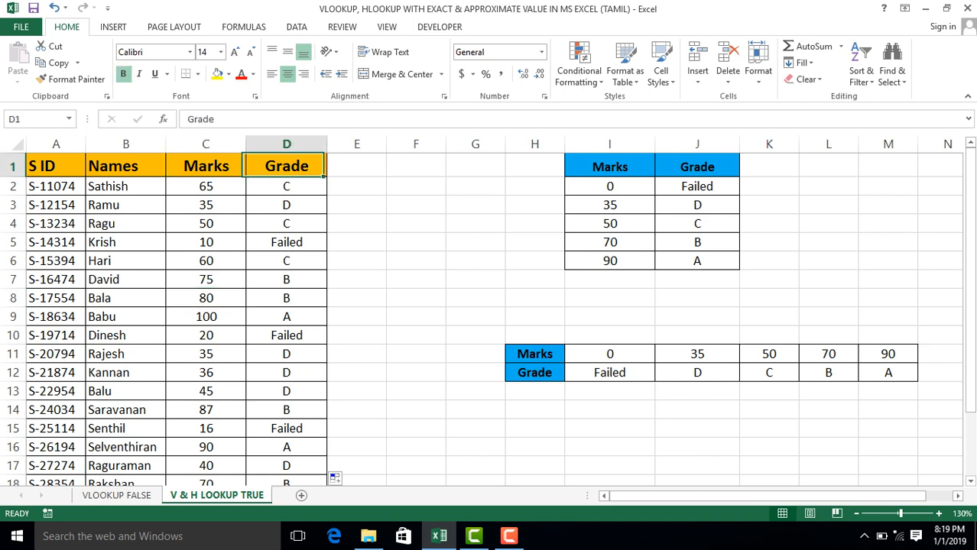
left_click(72, 168)
key("Right")
key("Right")
key("Right")
key("Right")
key("Right")
key("Right")
key("Right")
key("Right")
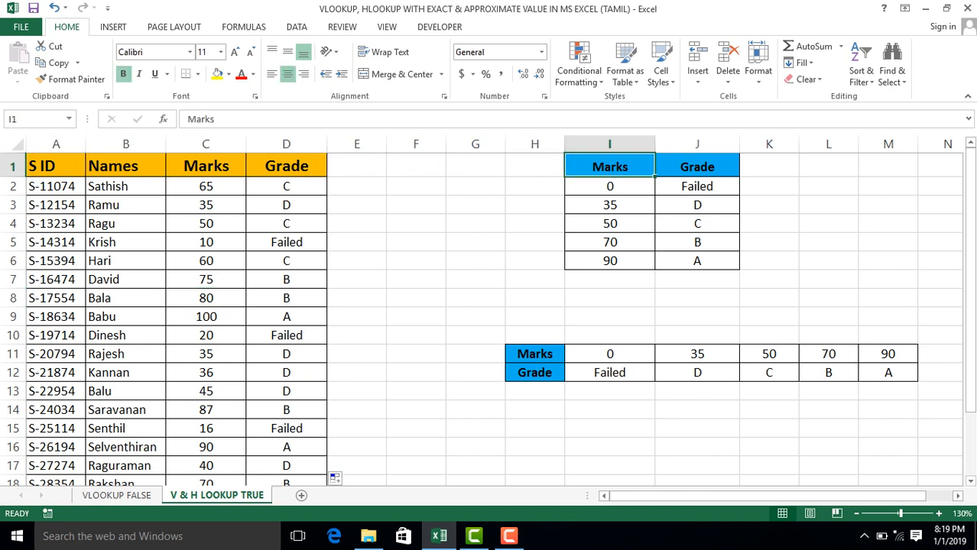
left_click(287, 298)
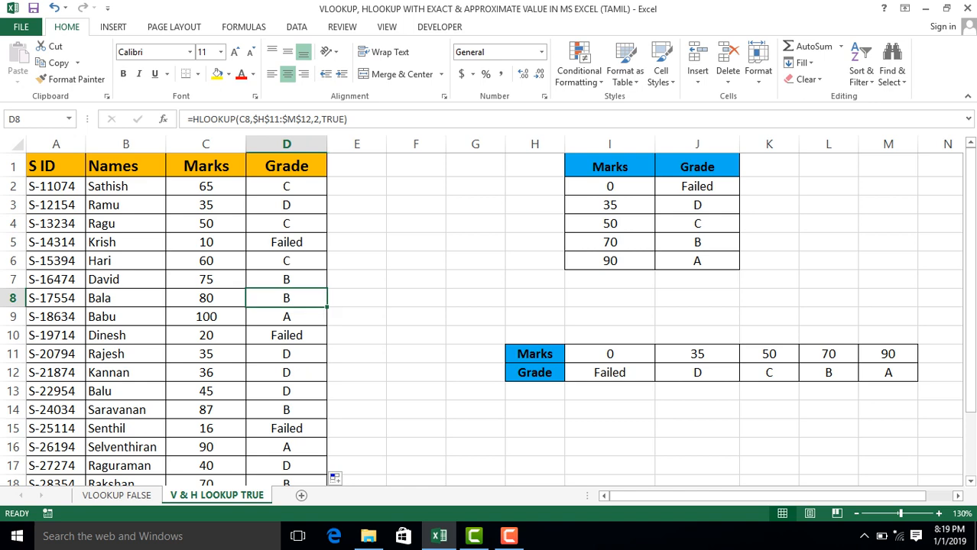
Switch to the VLOOKUP FALSE sheet and select the Department header in C1.
key("ctrl+Page_Up")
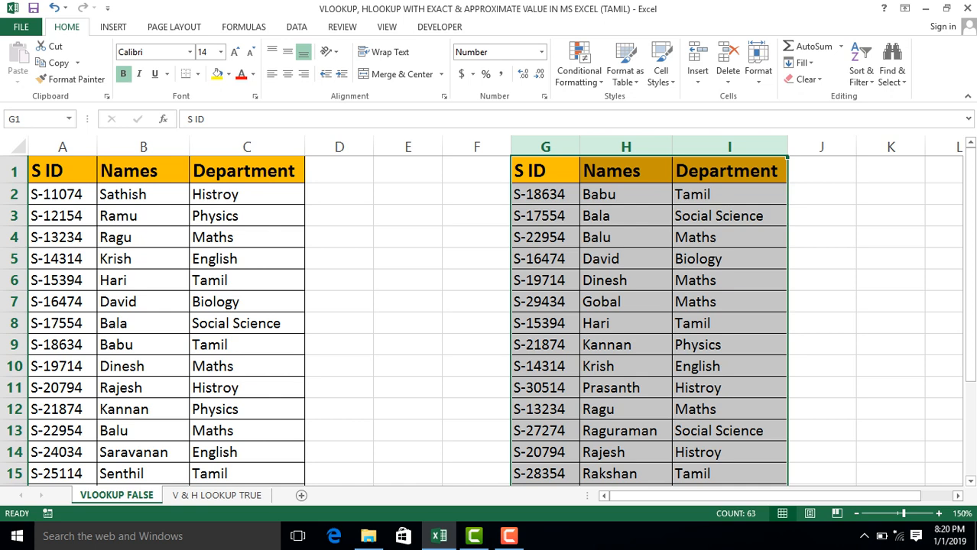
key("ctrl+Left")
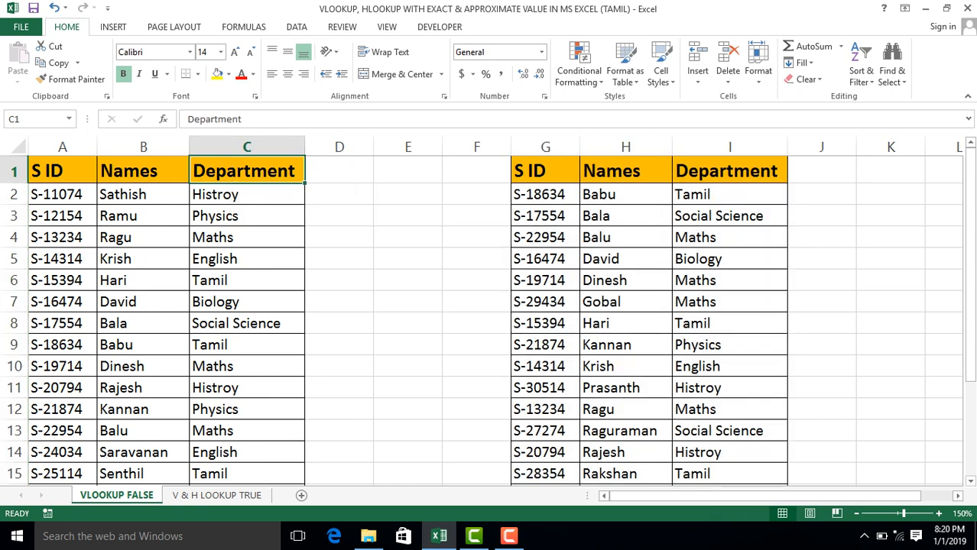
left_click(509, 537)
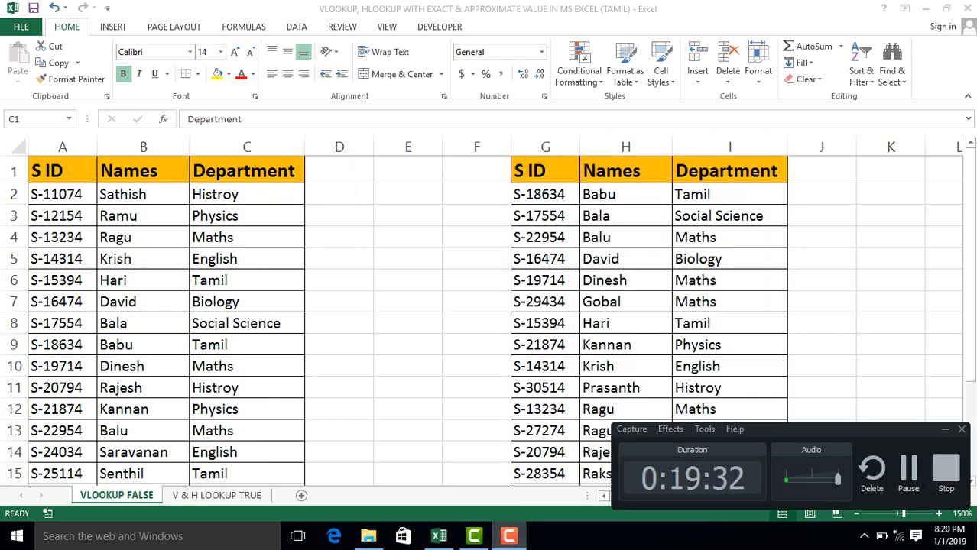